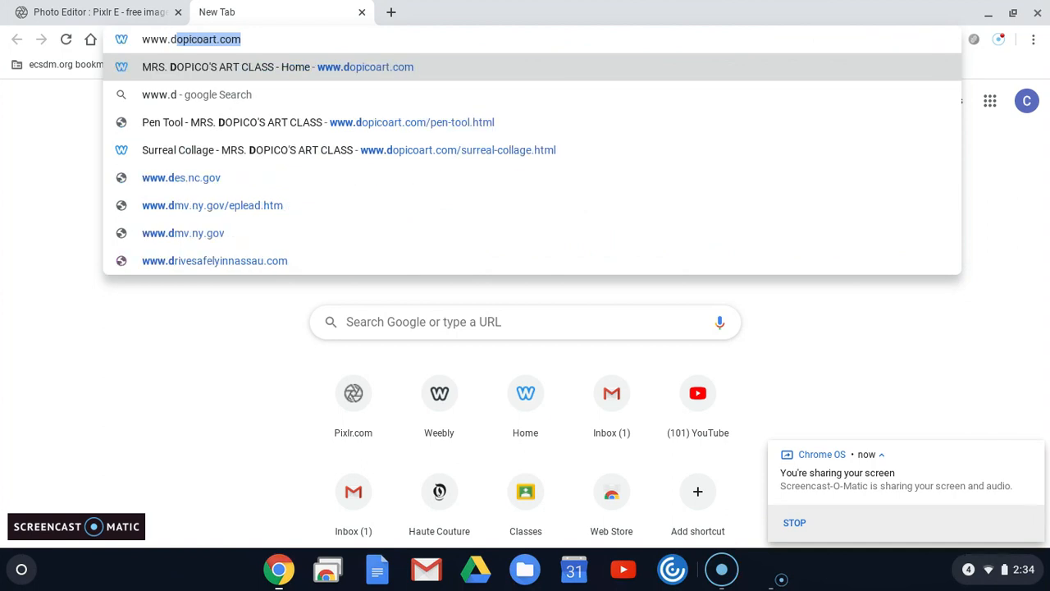
Open the art class website dopicoart.com and go to its Fashion page for the 1950's.
{"action": "key", "text": "Return"}
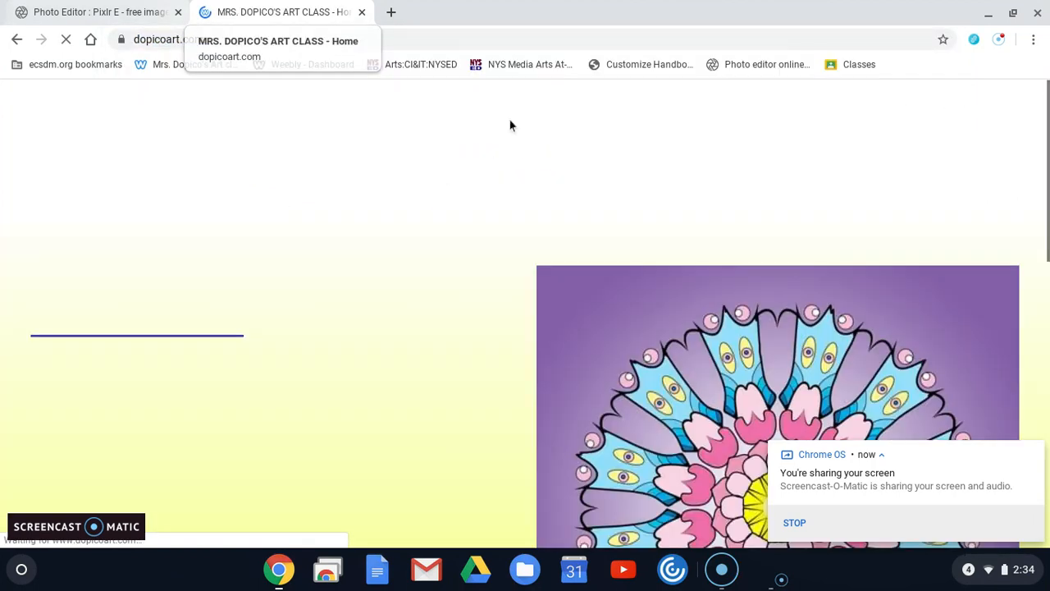
{"action": "left_click", "coordinate": [1033, 452]}
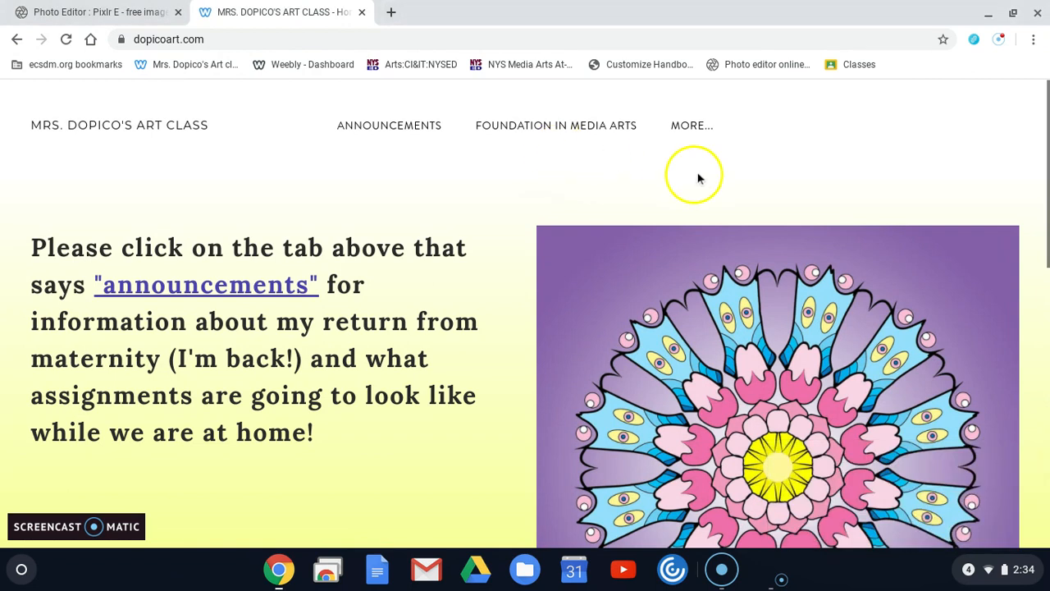
{"action": "mouse_move", "coordinate": [698, 130]}
{"action": "mouse_move", "coordinate": [707, 181]}
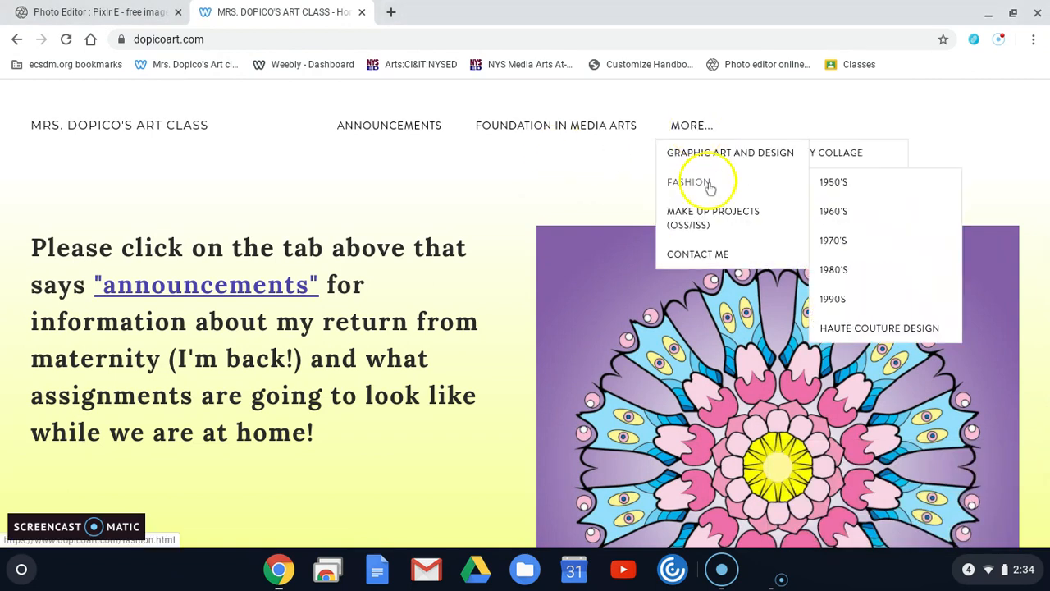
{"action": "left_click", "coordinate": [840, 183]}
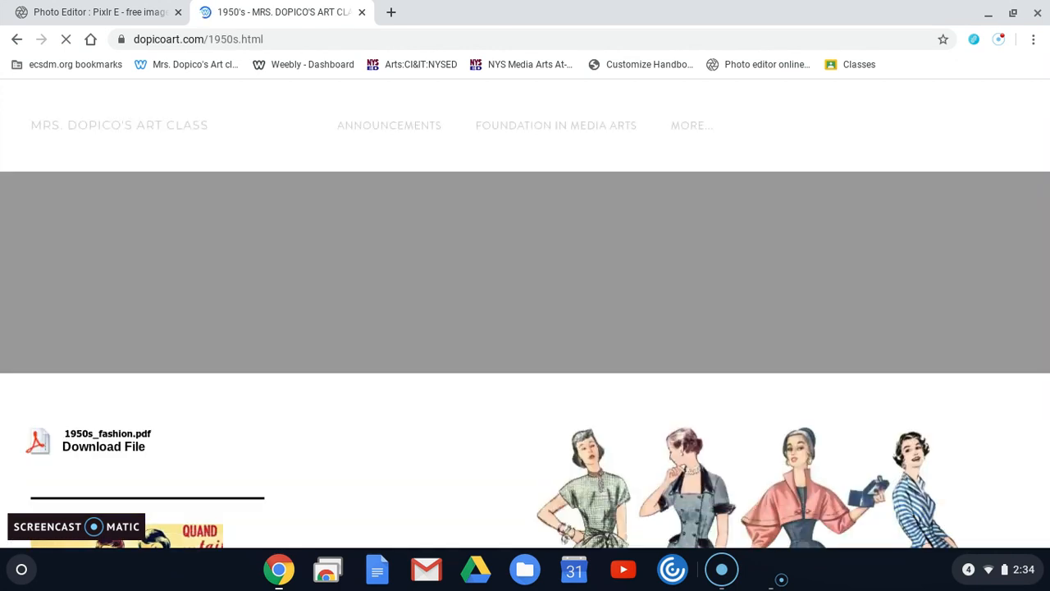
Look through the 1950's fashion page, including its reading, example images, questions and assignments.
{"action": "scroll", "coordinate": [552, 336], "scroll_direction": "down", "scroll_amount": 20}
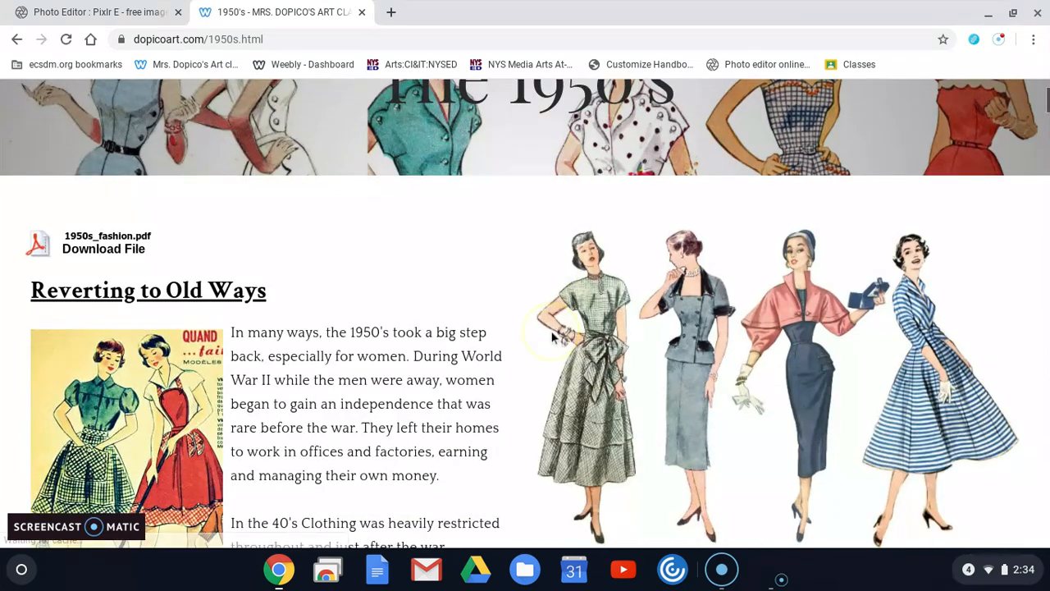
{"action": "scroll", "coordinate": [552, 339], "scroll_direction": "down", "scroll_amount": 20}
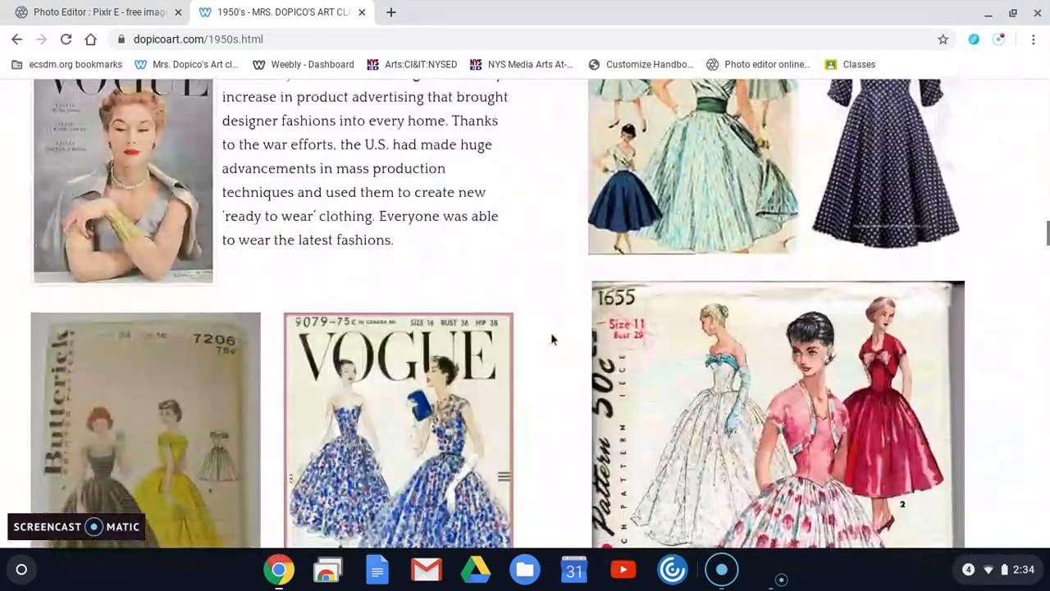
{"action": "scroll", "coordinate": [551, 336], "scroll_direction": "down", "scroll_amount": 10}
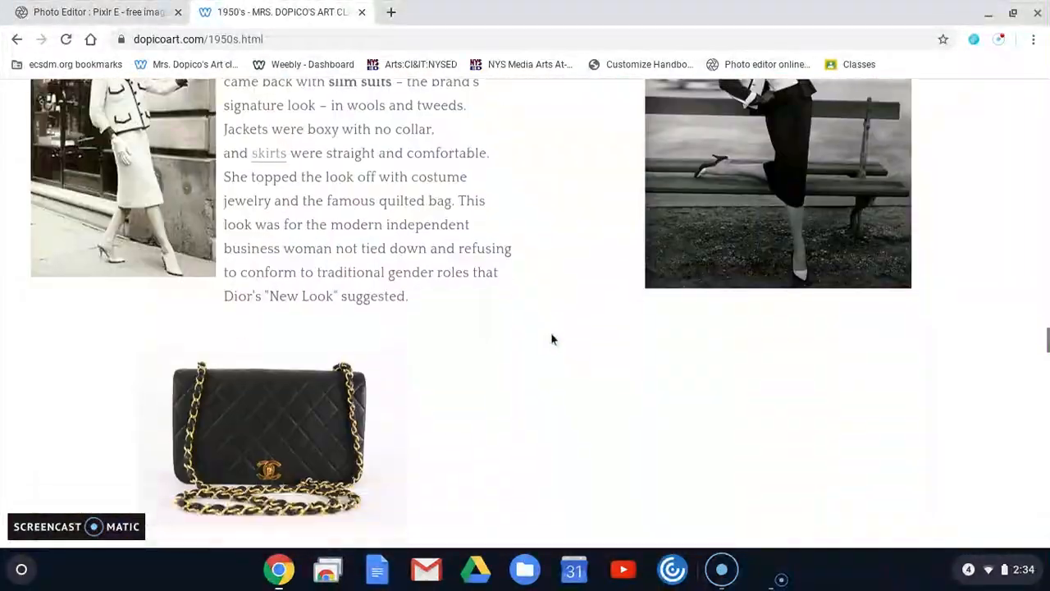
{"action": "scroll", "coordinate": [550, 339], "scroll_direction": "down", "scroll_amount": 15}
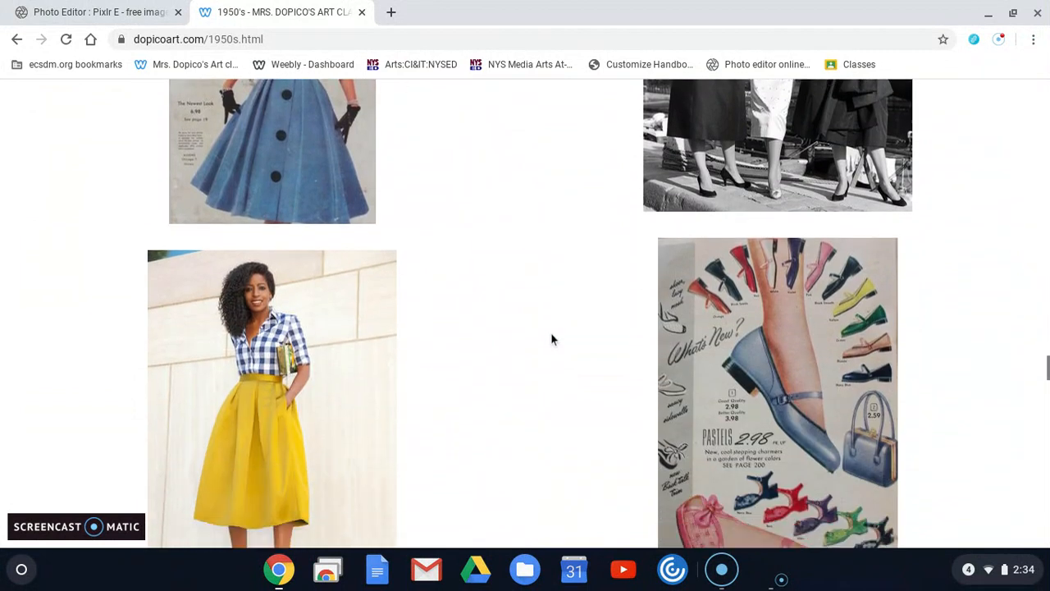
{"action": "scroll", "coordinate": [548, 340], "scroll_direction": "down", "scroll_amount": 20}
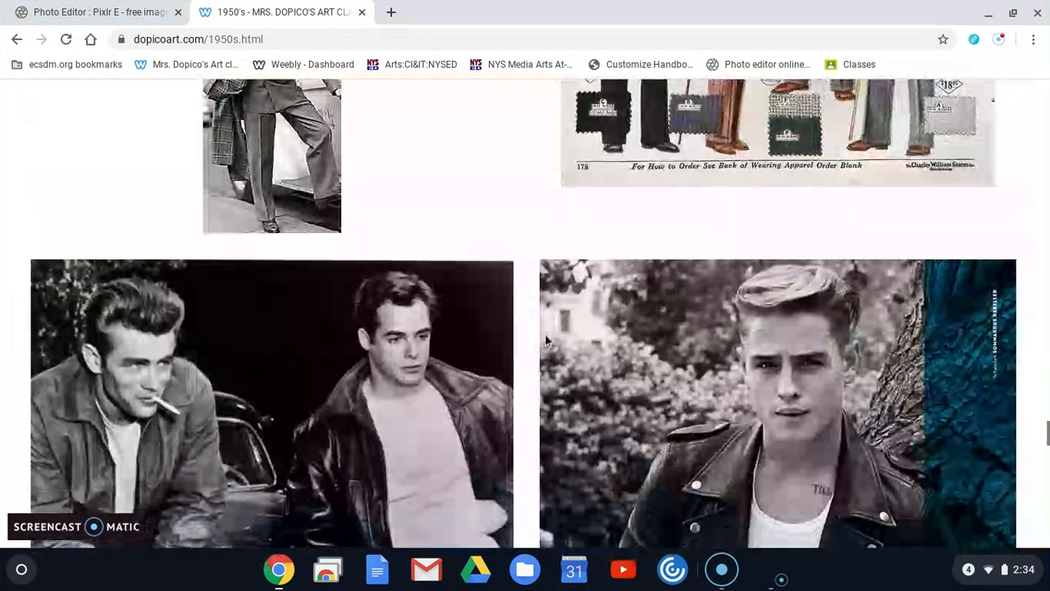
{"action": "scroll", "coordinate": [544, 338], "scroll_direction": "down", "scroll_amount": 10}
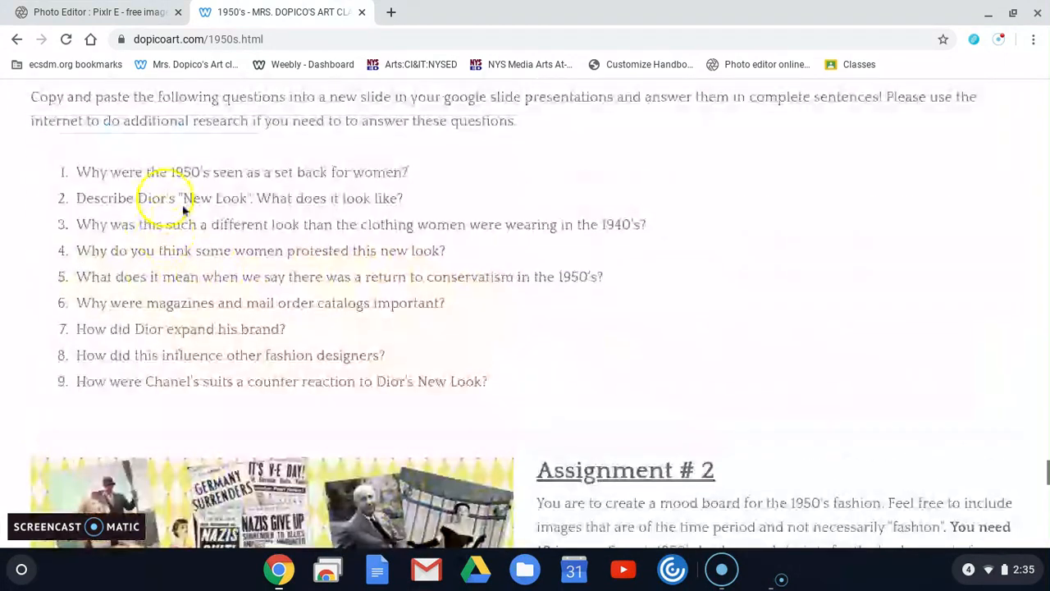
{"action": "scroll", "coordinate": [183, 209], "scroll_direction": "up", "scroll_amount": 20}
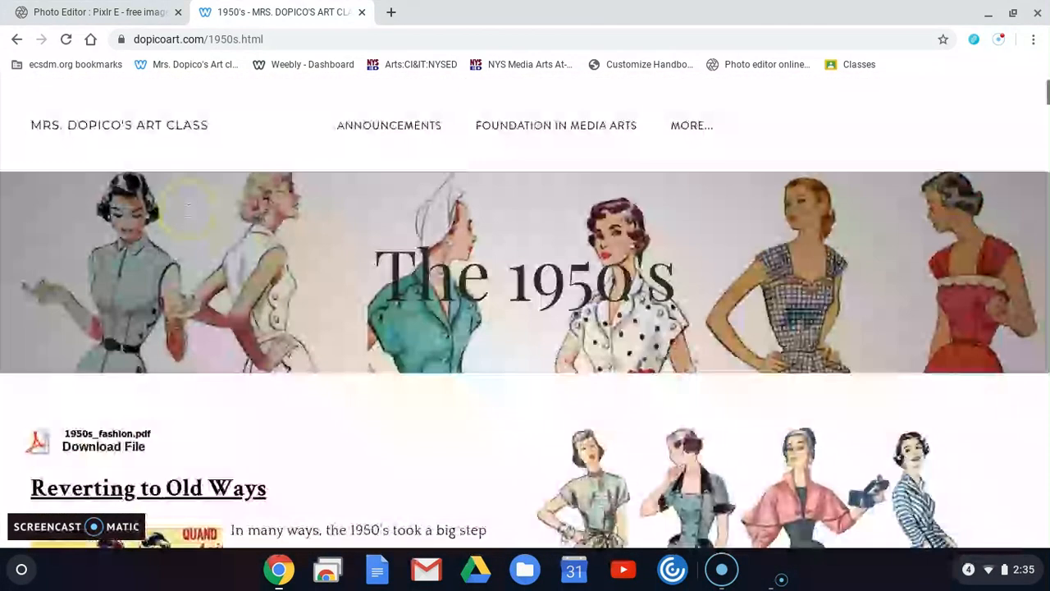
Open the class site's Announcements page and examine the 1950's fashion collage and mood board previews.
{"action": "left_click", "coordinate": [416, 129]}
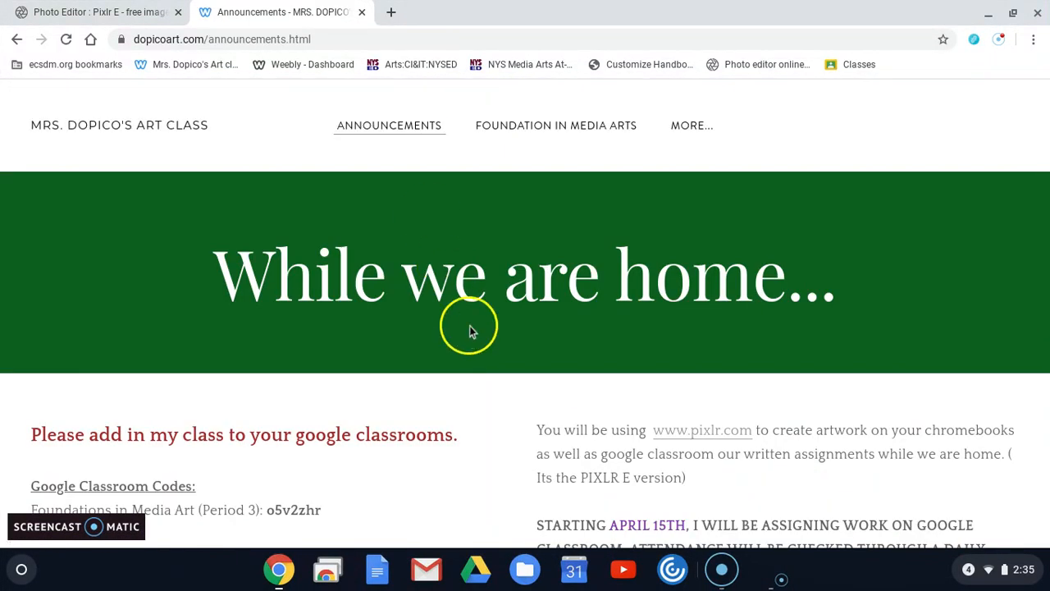
{"action": "scroll", "coordinate": [469, 326], "scroll_direction": "down", "scroll_amount": 1}
{"action": "scroll", "coordinate": [469, 326], "scroll_direction": "down", "scroll_amount": 8}
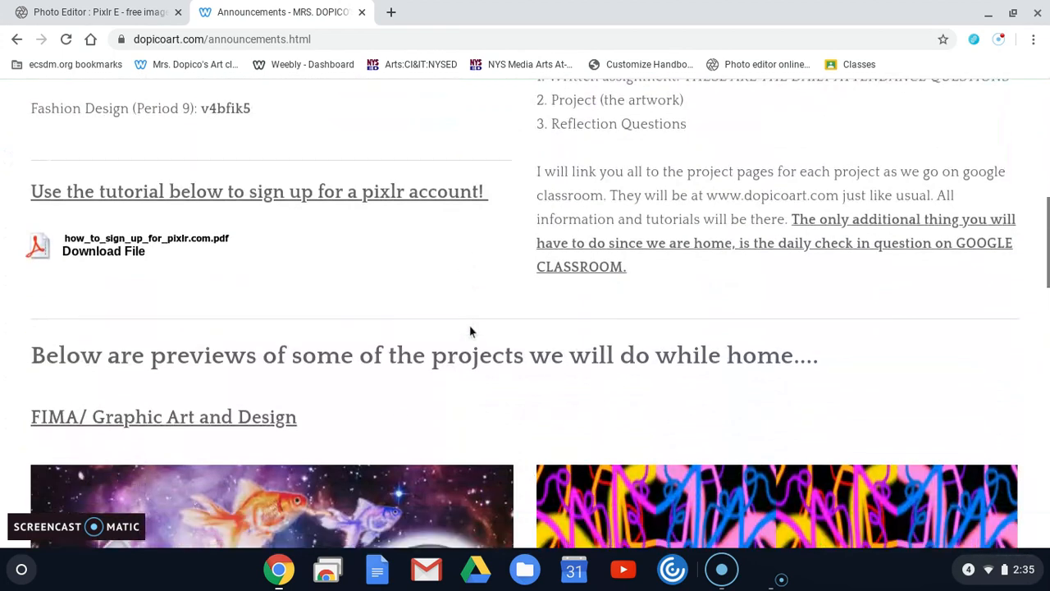
{"action": "scroll", "coordinate": [470, 331], "scroll_direction": "down", "scroll_amount": 15}
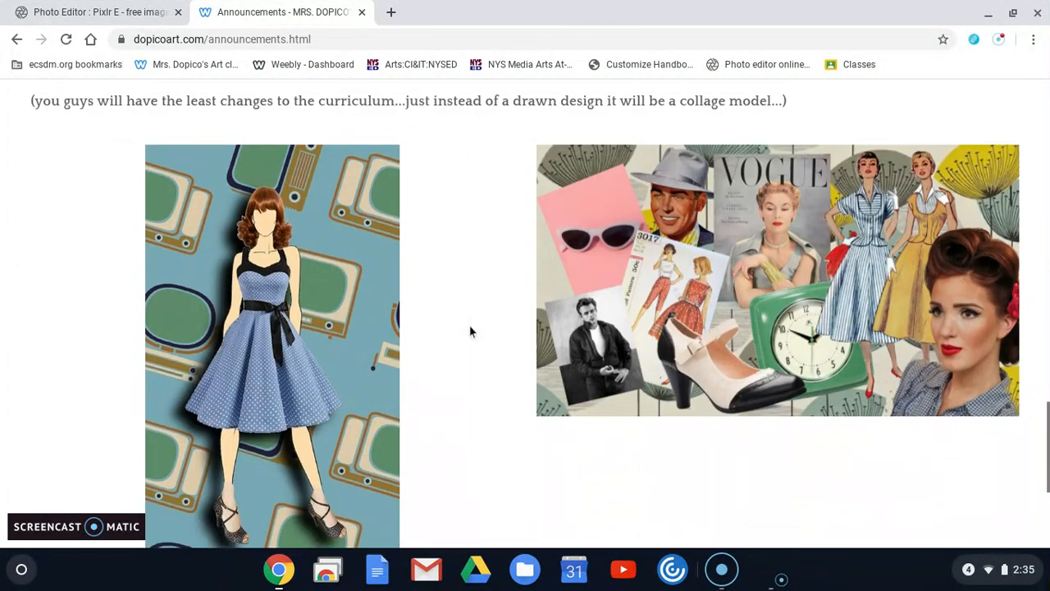
{"action": "scroll", "coordinate": [470, 332], "scroll_direction": "down", "scroll_amount": 1}
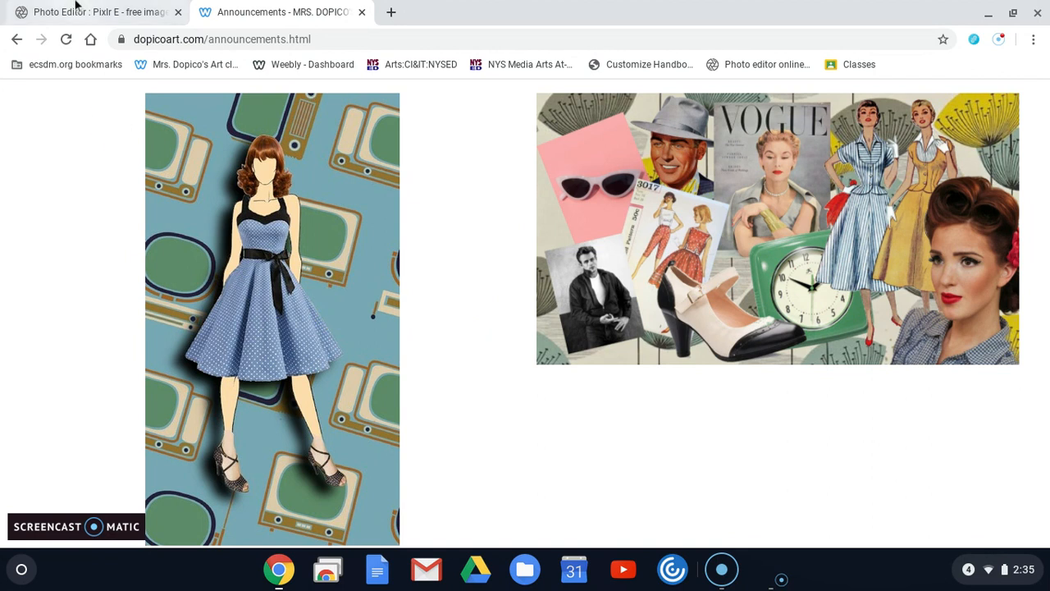
Check the signed-in account in Pixlr E and find the Pixlr sign-up tutorial on the Announcements page.
{"action": "left_click", "coordinate": [76, 7]}
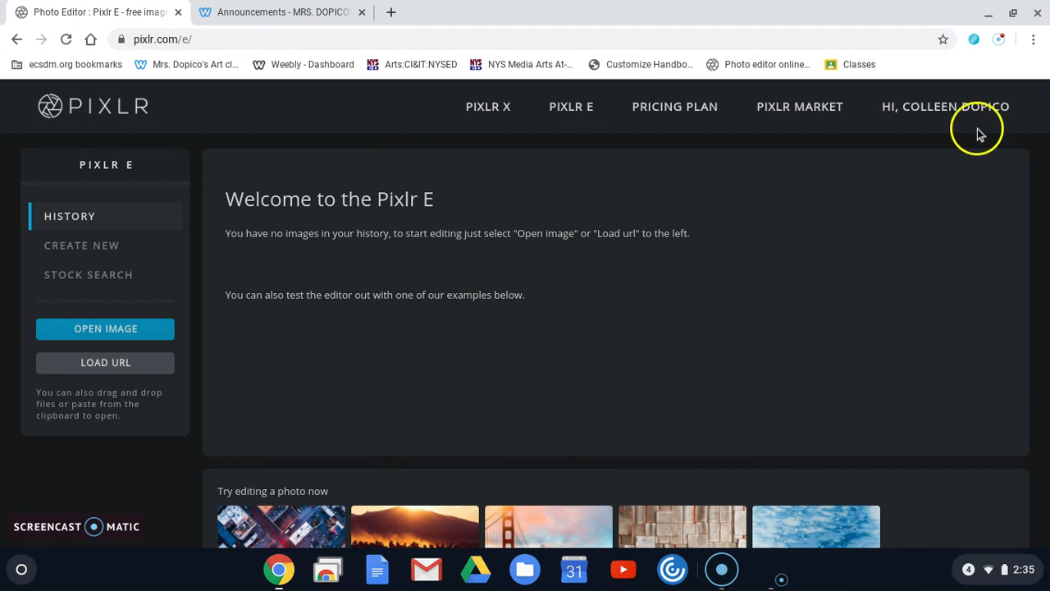
{"action": "mouse_move", "coordinate": [977, 115]}
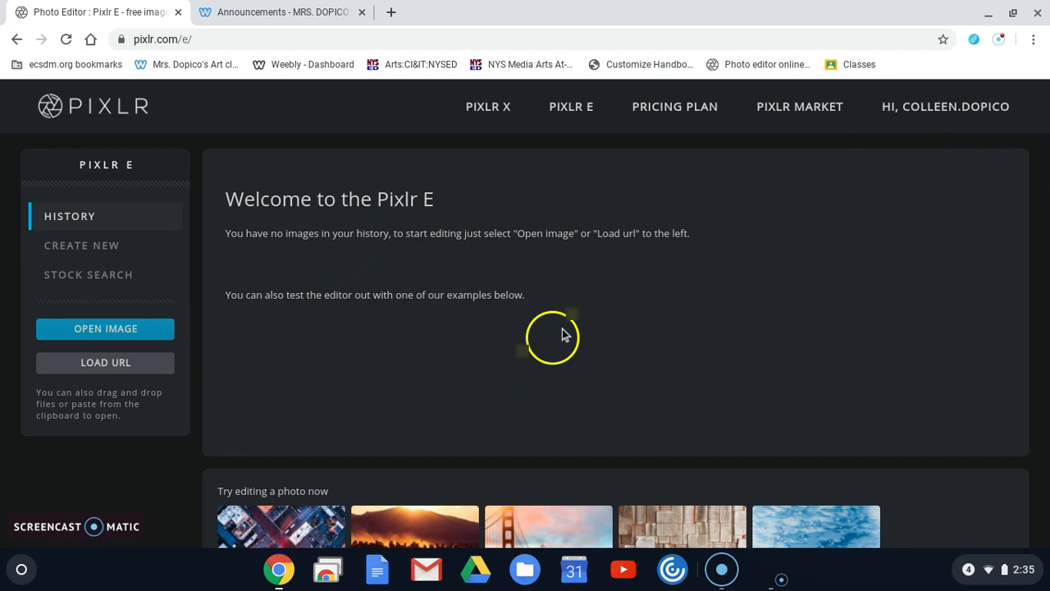
{"action": "left_click", "coordinate": [288, 12]}
{"action": "scroll", "coordinate": [331, 254], "scroll_direction": "up", "scroll_amount": 10}
{"action": "scroll", "coordinate": [332, 260], "scroll_direction": "up", "scroll_amount": 2}
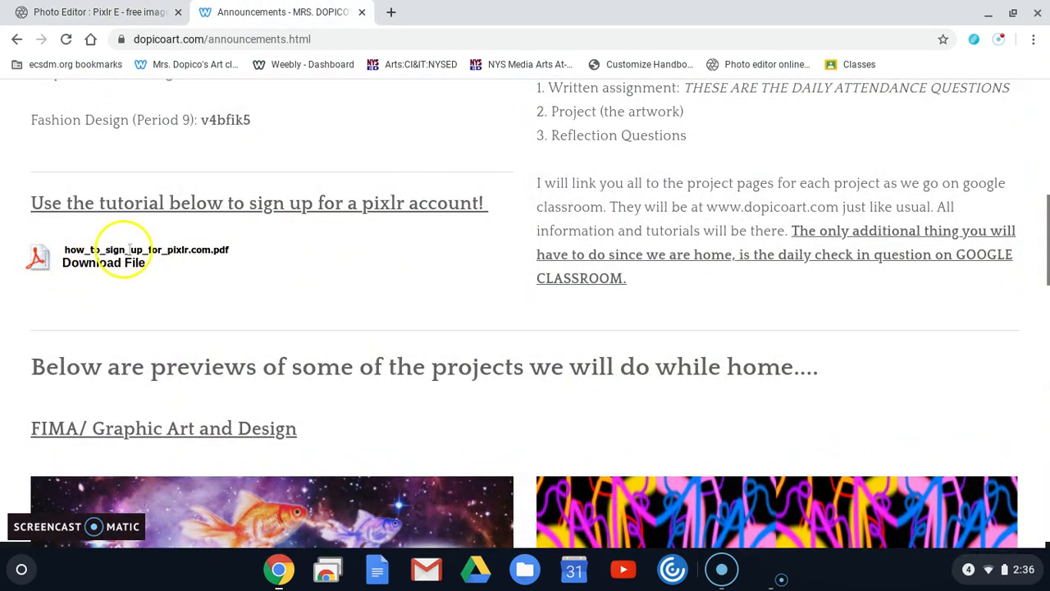
Switch to Pixlr E and set up a new image with the Instagram story preset, 1080x1920.
{"action": "left_click", "coordinate": [80, 17]}
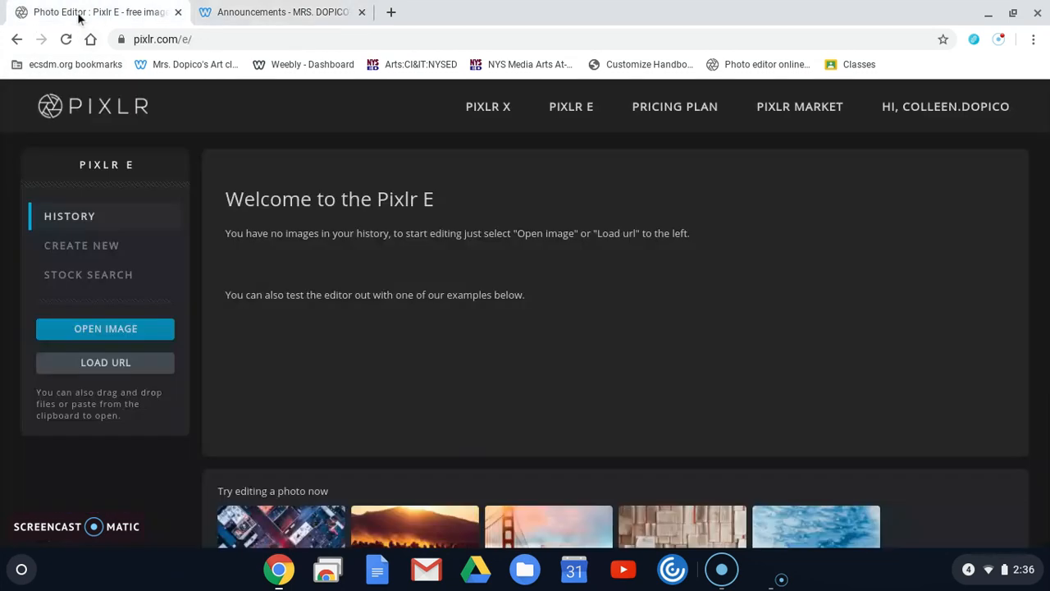
{"action": "left_click", "coordinate": [87, 257]}
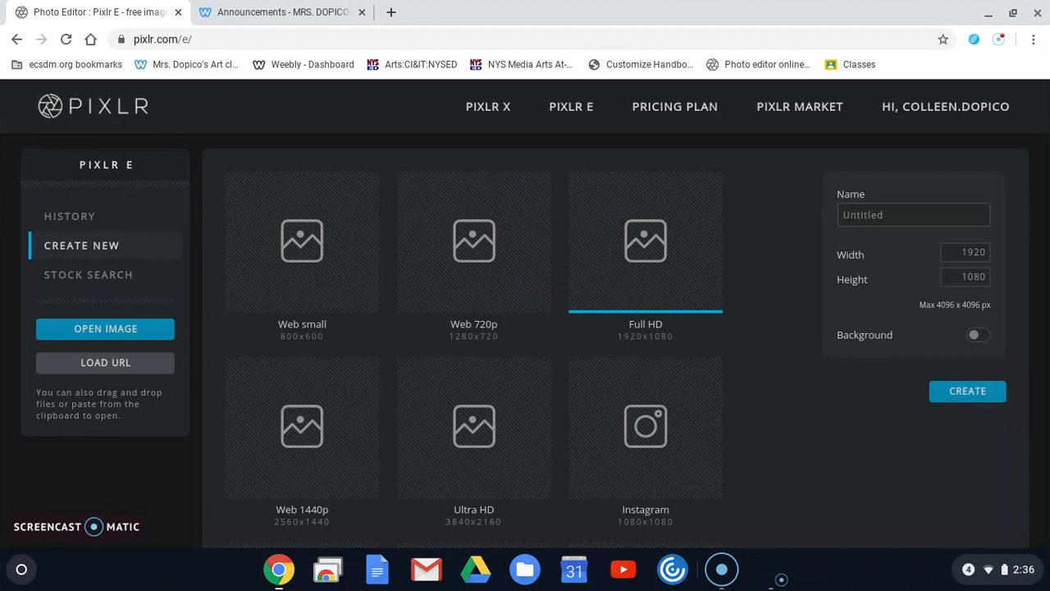
{"action": "scroll", "coordinate": [539, 307], "scroll_direction": "down", "scroll_amount": 4}
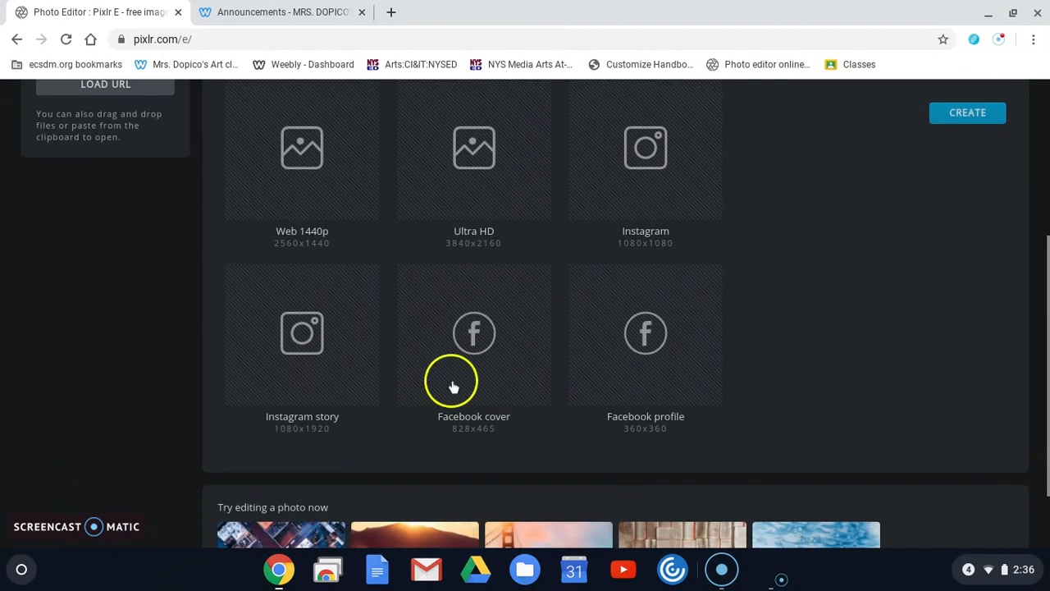
{"action": "left_click", "coordinate": [298, 339]}
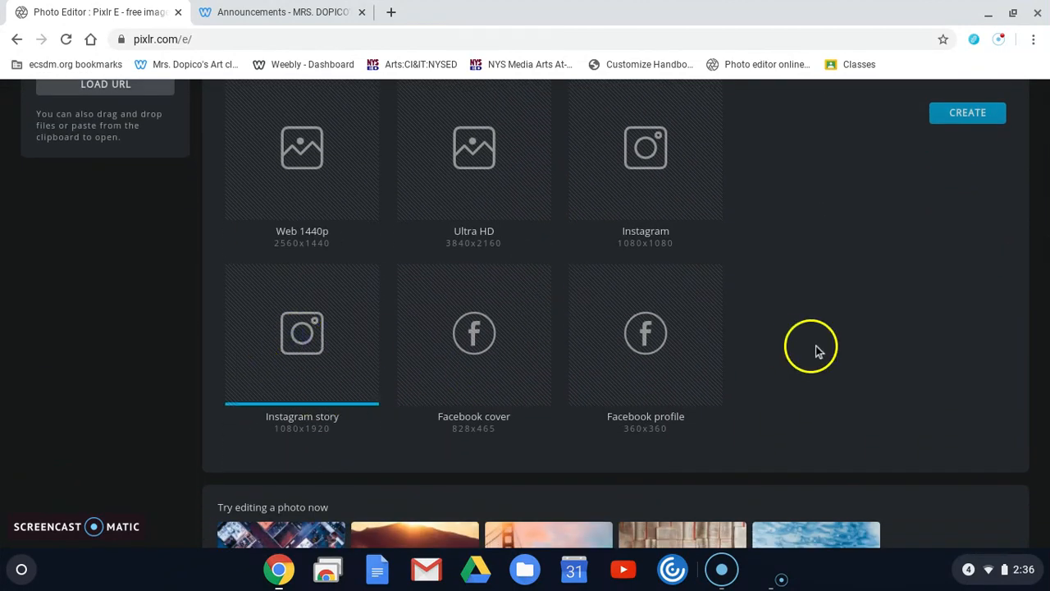
{"action": "scroll", "coordinate": [800, 353], "scroll_direction": "up", "scroll_amount": 4}
Name the new image "1950s Design" and create it.
{"action": "left_click", "coordinate": [910, 200]}
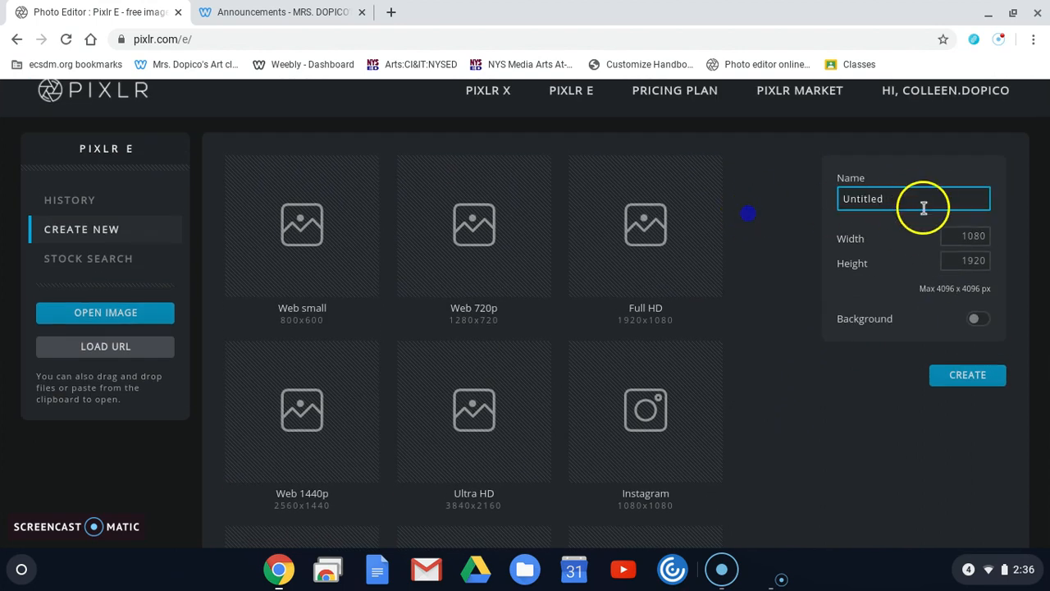
{"action": "left_click", "coordinate": [927, 197]}
{"action": "key", "text": "BackSpace"}
{"action": "key", "text": "BackSpace"}
{"action": "key", "text": "BackSpace"}
{"action": "key", "text": "BackSpace"}
{"action": "key", "text": "BackSpace"}
{"action": "key", "text": "BackSpace"}
{"action": "key", "text": "BackSpace"}
{"action": "key", "text": "BackSpace"}
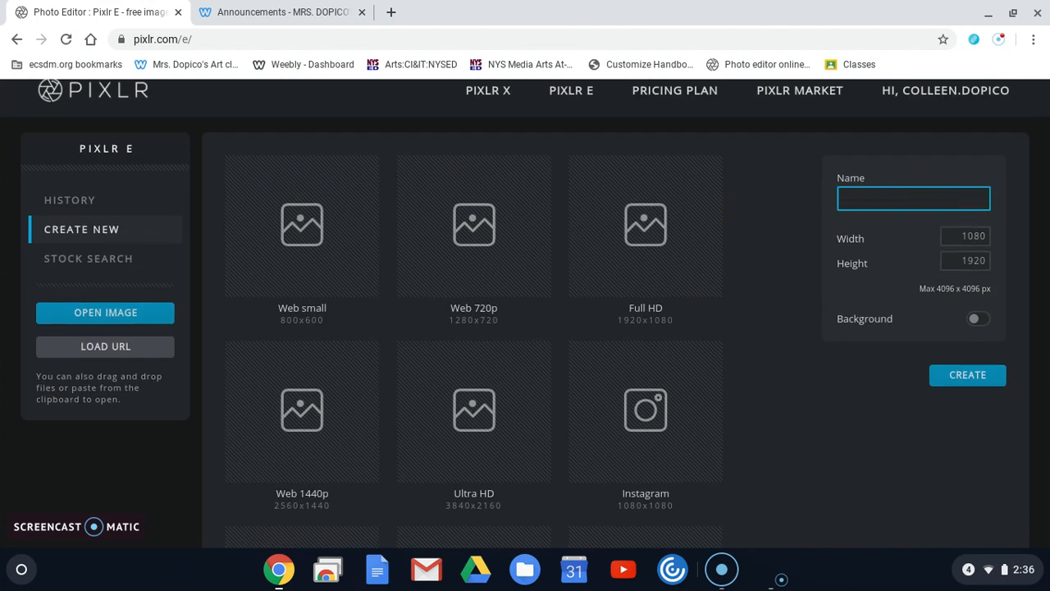
{"action": "type", "text": "1950s Design"}
{"action": "left_click", "coordinate": [982, 376]}
{"action": "left_click", "coordinate": [982, 374]}
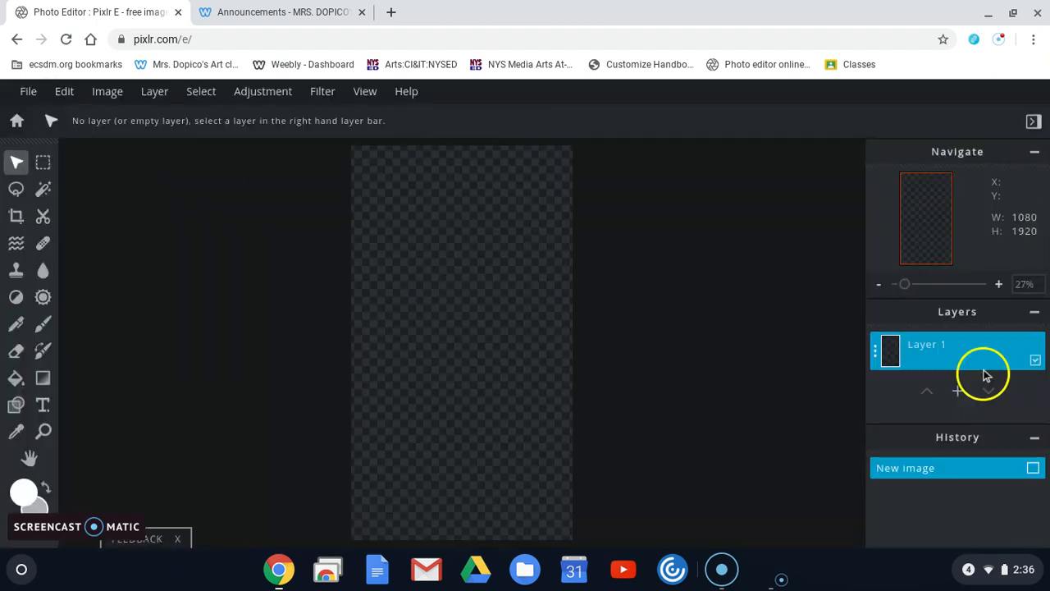
{"action": "left_click", "coordinate": [922, 389]}
{"action": "scroll", "coordinate": [484, 407], "scroll_direction": "up", "scroll_amount": 2}
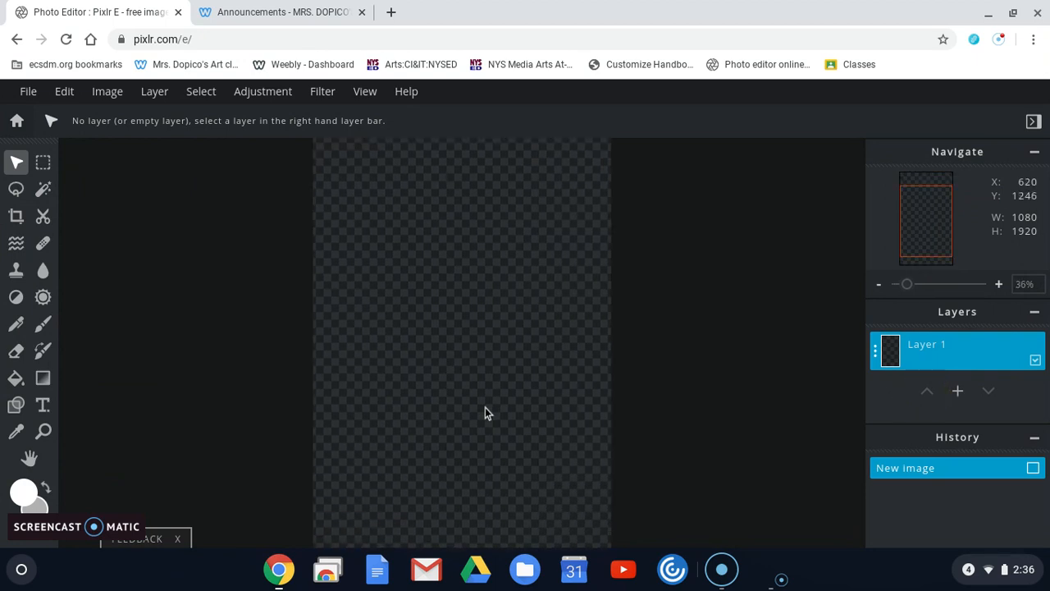
{"action": "scroll", "coordinate": [485, 407], "scroll_direction": "down", "scroll_amount": 2}
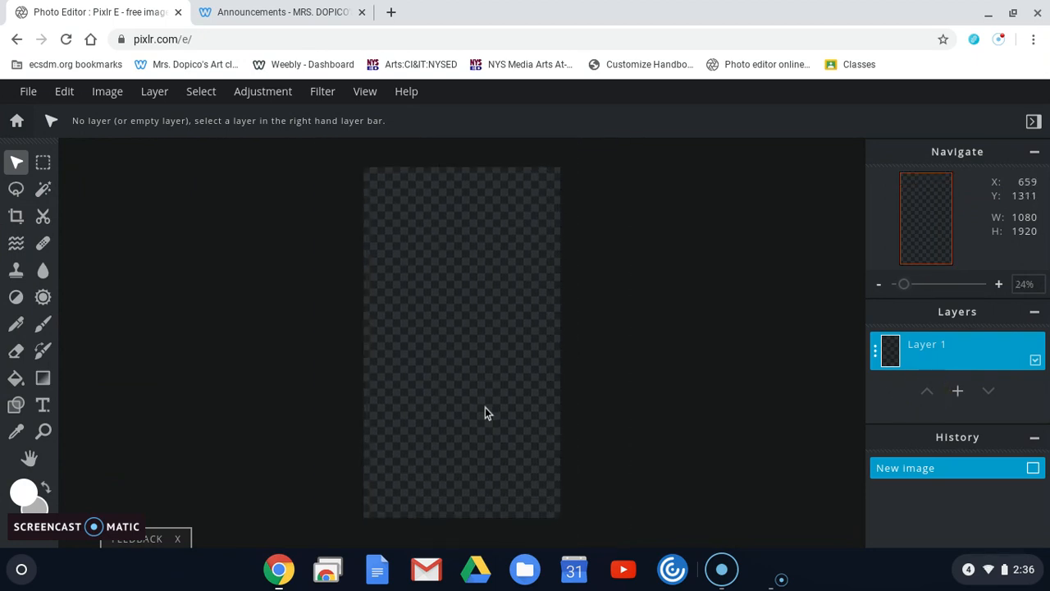
Open a new browser tab, and review the collage model sample on the Announcements page.
{"action": "left_click", "coordinate": [389, 12]}
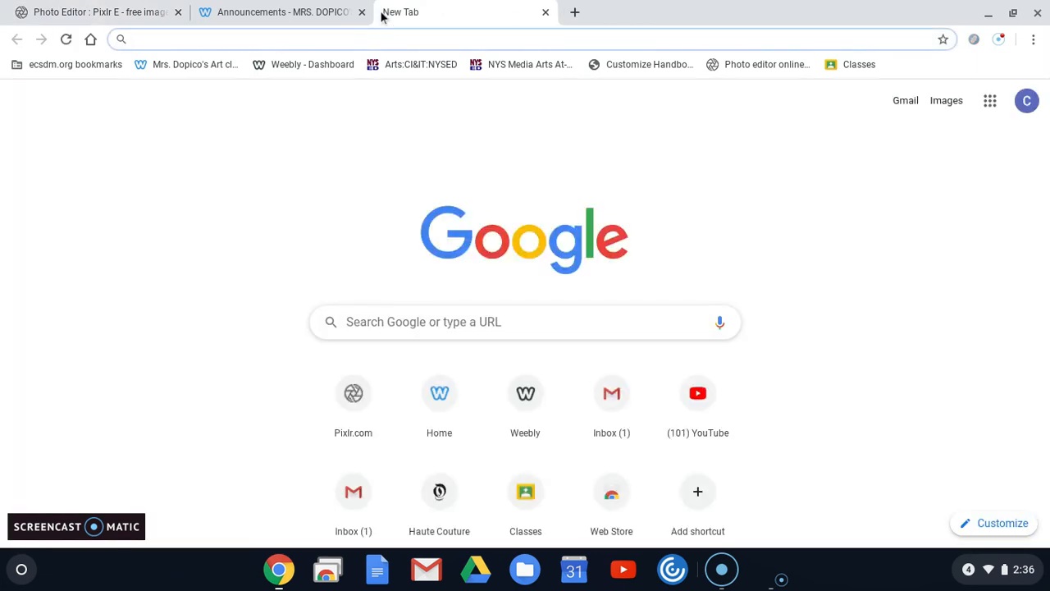
{"action": "left_click", "coordinate": [279, 12]}
{"action": "scroll", "coordinate": [364, 229], "scroll_direction": "down", "scroll_amount": 10}
{"action": "scroll", "coordinate": [356, 249], "scroll_direction": "up", "scroll_amount": 3}
{"action": "scroll", "coordinate": [356, 248], "scroll_direction": "up", "scroll_amount": 1}
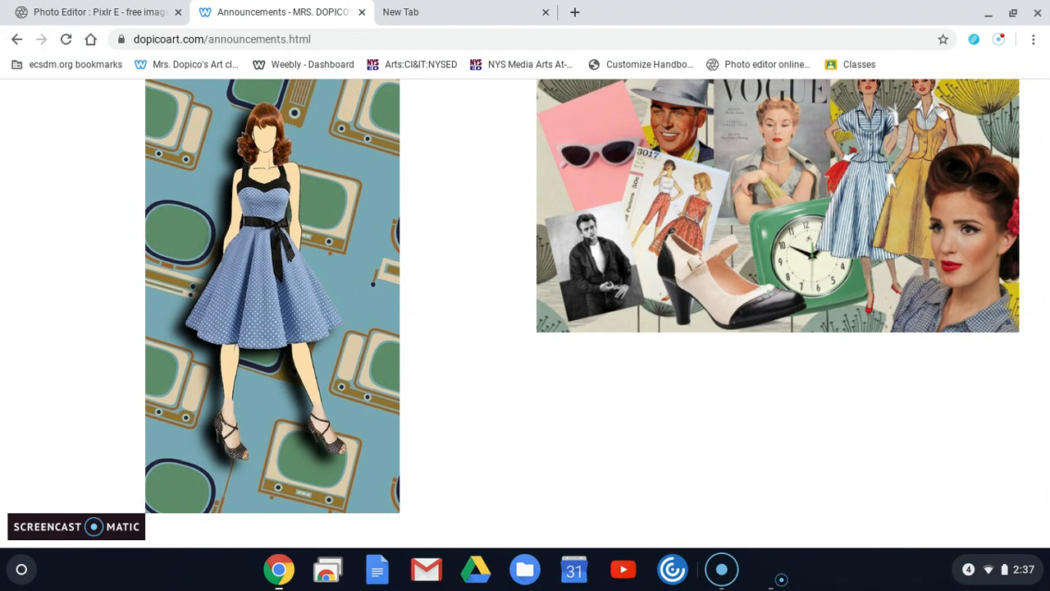
Search Google Images for "fashion model template" in the new browser tab.
{"action": "left_click", "coordinate": [457, 11]}
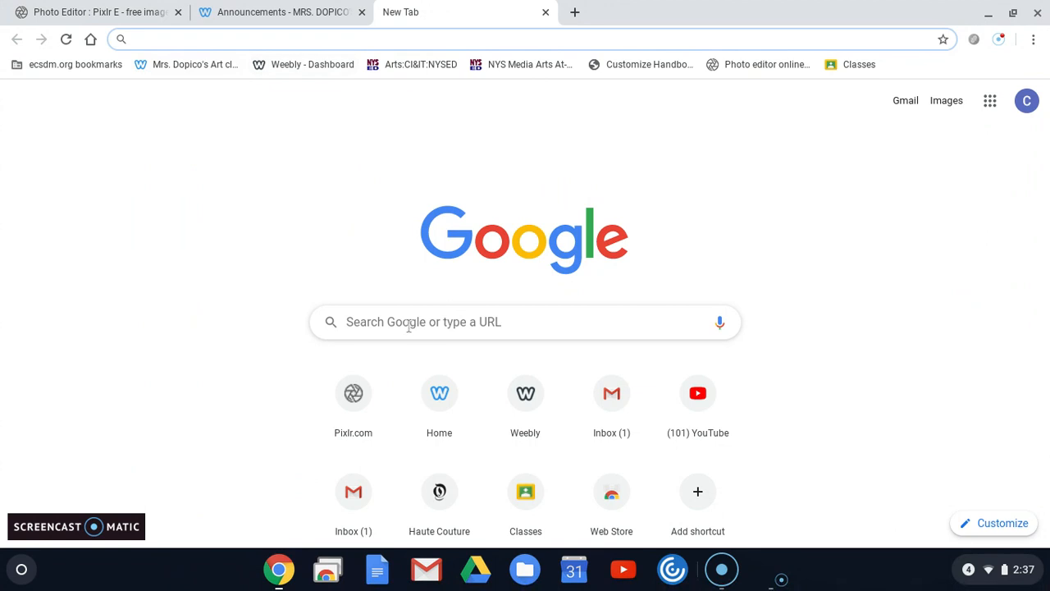
{"action": "left_click", "coordinate": [422, 335]}
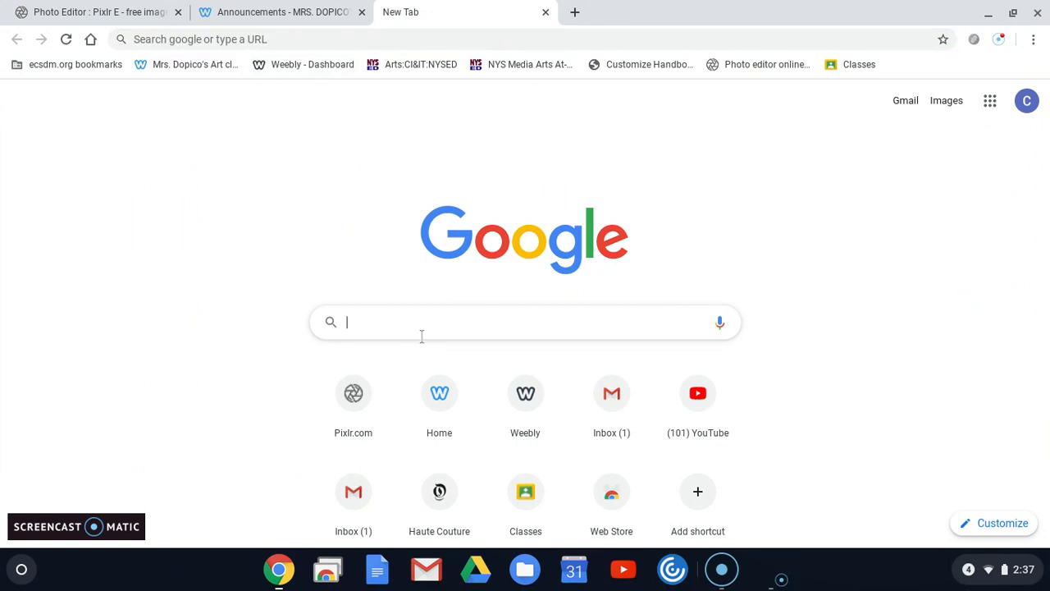
{"action": "type", "text": "fashio"}
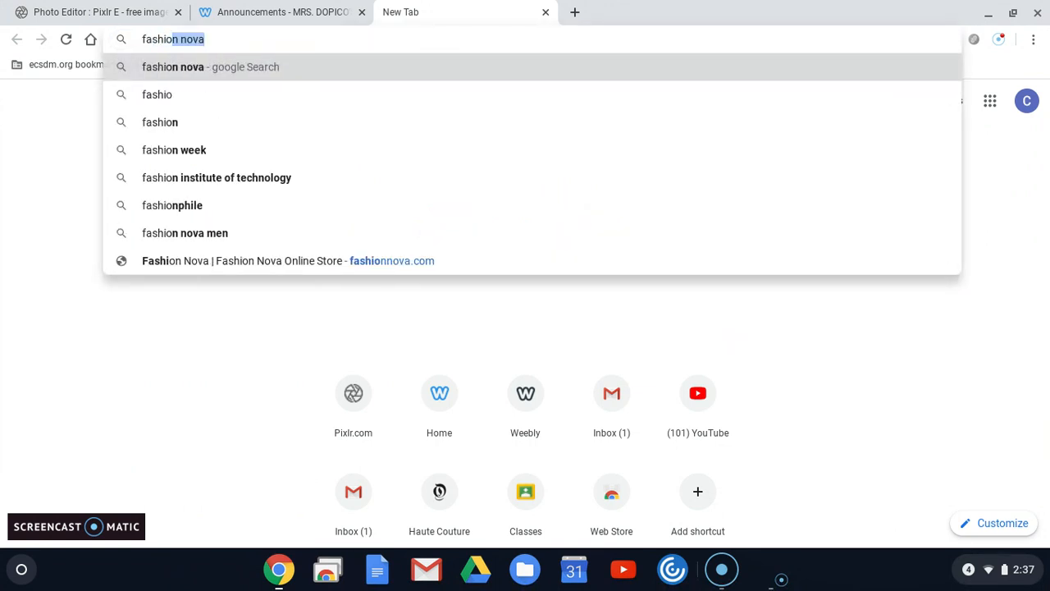
{"action": "type", "text": "n model template"}
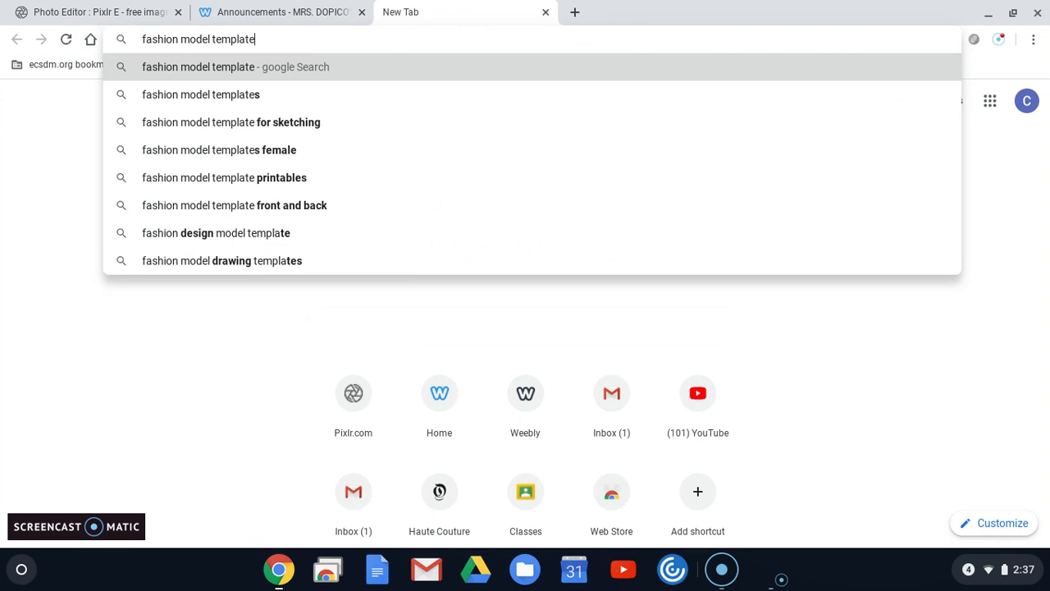
{"action": "key", "text": "Return"}
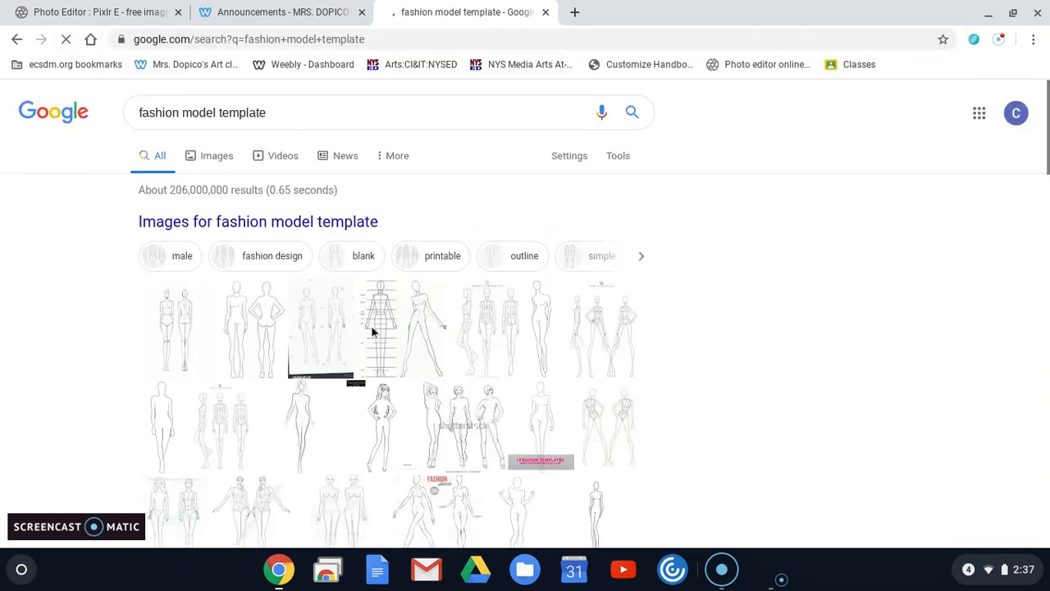
{"action": "left_click", "coordinate": [214, 160]}
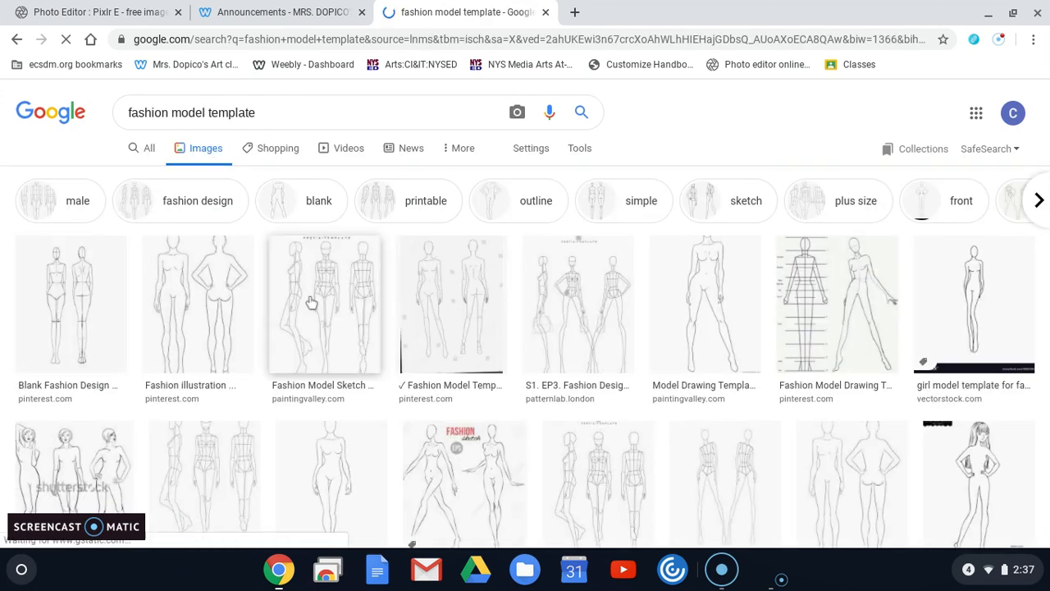
Browse the fashion model template results and open the "Model Outline For Fash..." image of a single front-facing figure.
{"action": "scroll", "coordinate": [311, 303], "scroll_direction": "down", "scroll_amount": 3}
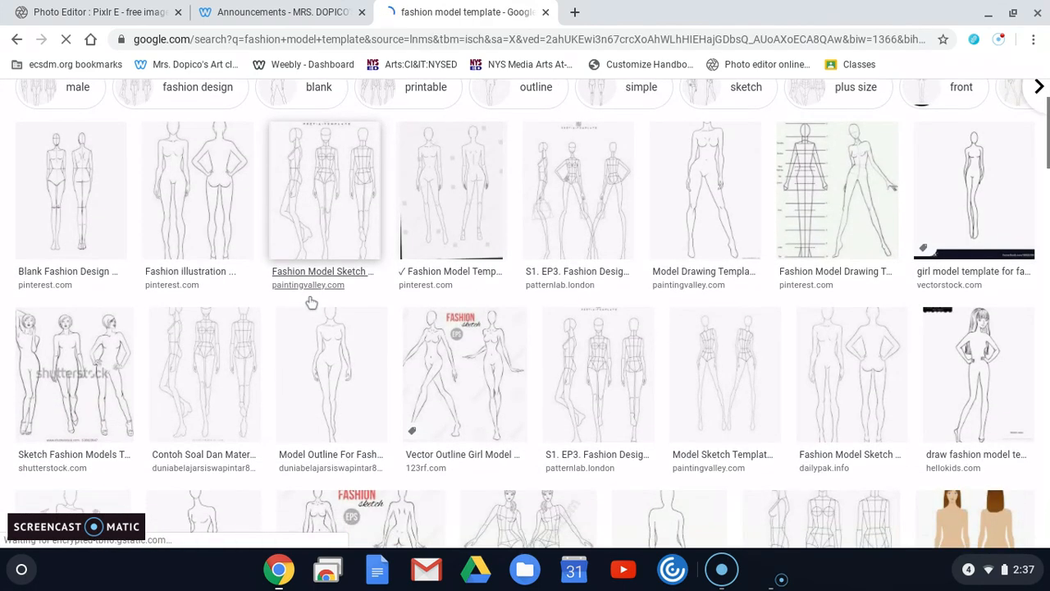
{"action": "scroll", "coordinate": [312, 303], "scroll_direction": "down", "scroll_amount": 1}
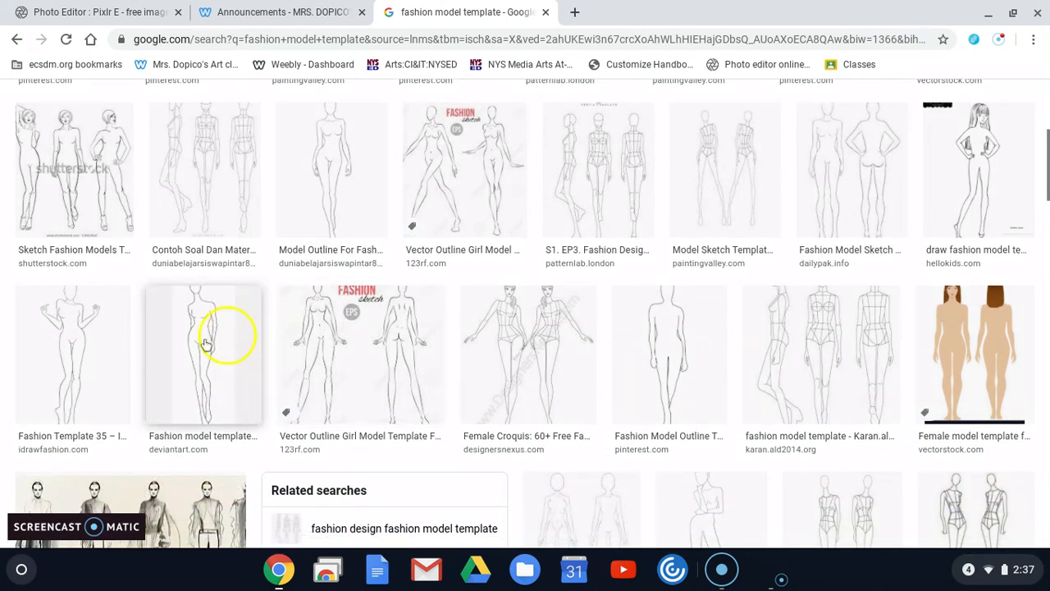
{"action": "scroll", "coordinate": [219, 345], "scroll_direction": "down", "scroll_amount": 4}
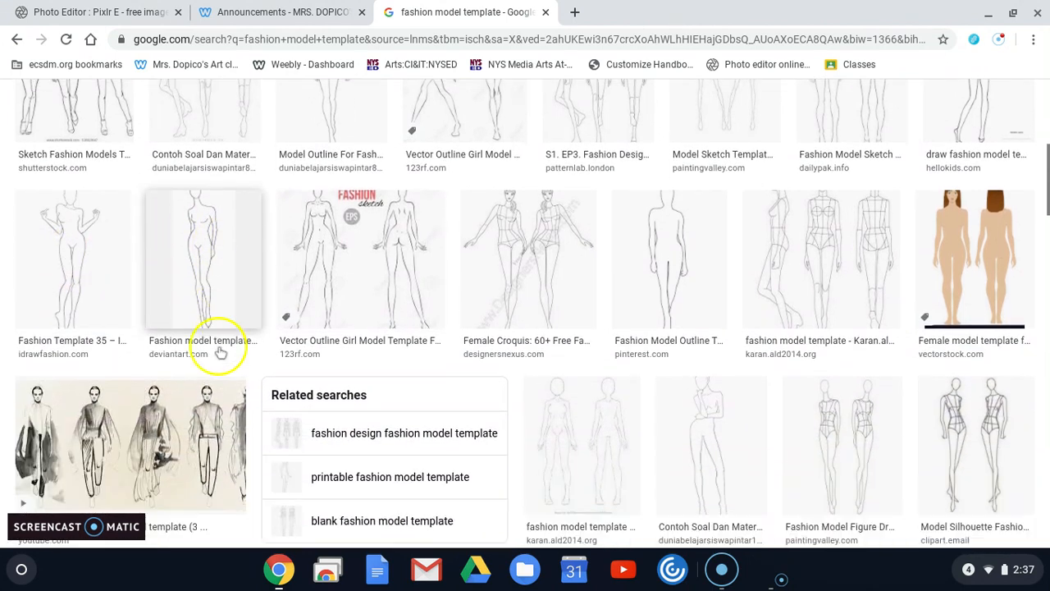
{"action": "scroll", "coordinate": [220, 352], "scroll_direction": "down", "scroll_amount": 3}
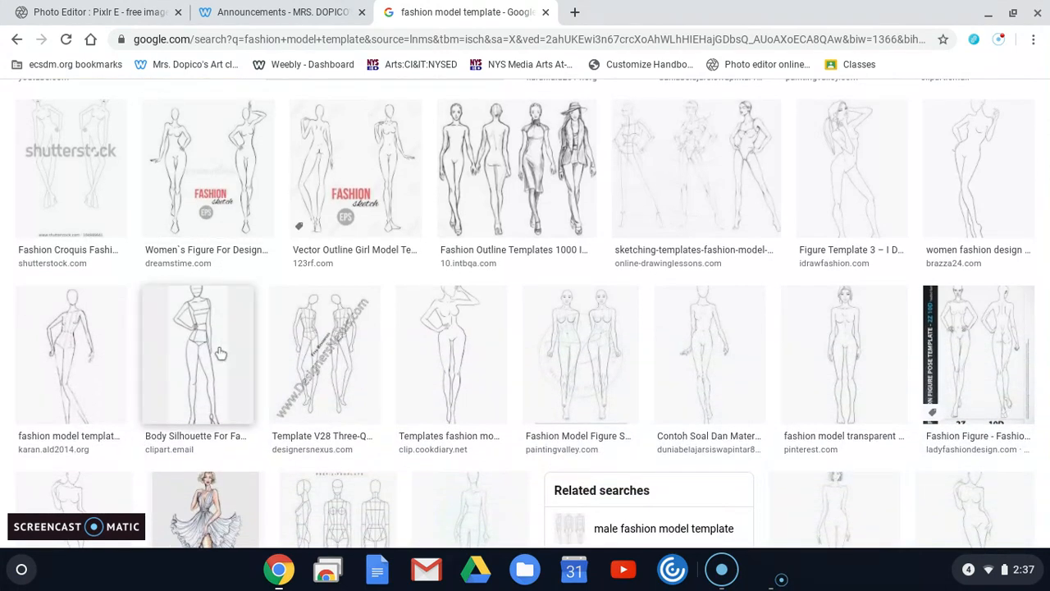
{"action": "left_click", "coordinate": [188, 355]}
{"action": "scroll", "coordinate": [188, 355], "scroll_direction": "down", "scroll_amount": 4}
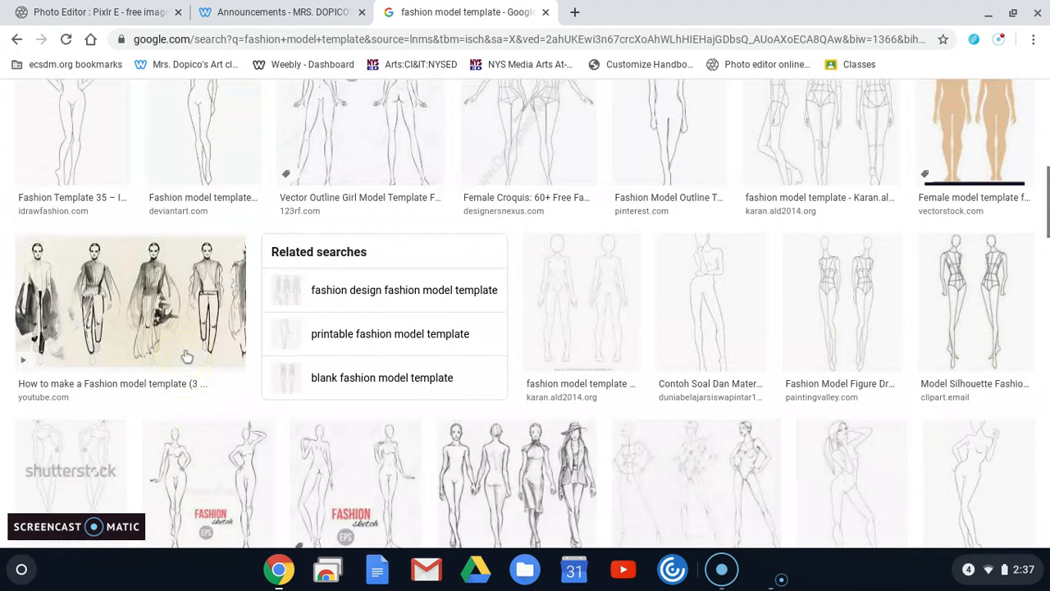
{"action": "scroll", "coordinate": [187, 356], "scroll_direction": "up", "scroll_amount": 3}
{"action": "scroll", "coordinate": [187, 355], "scroll_direction": "up", "scroll_amount": 2}
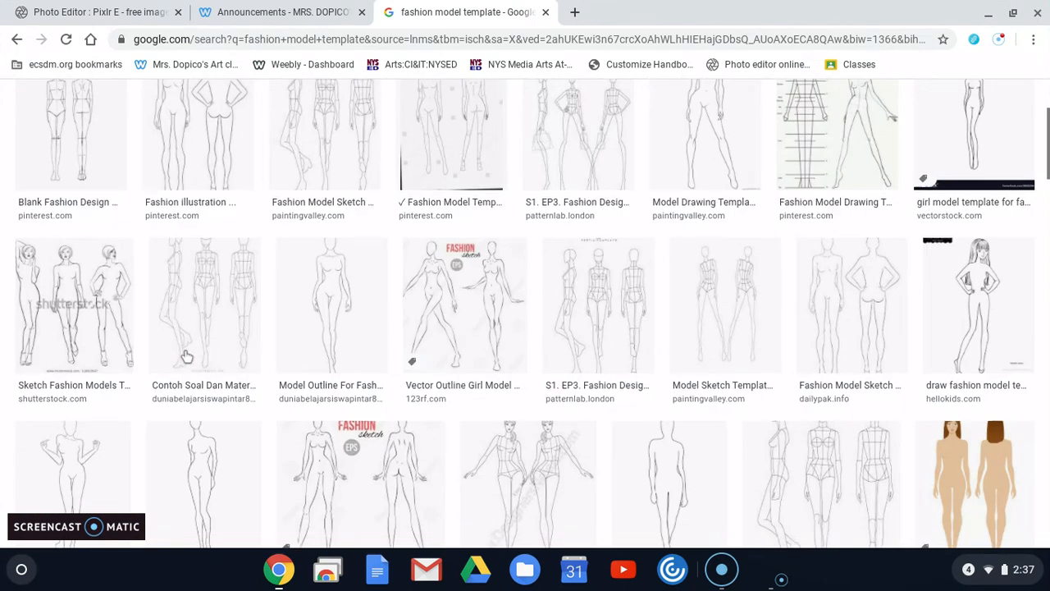
{"action": "left_click", "coordinate": [308, 349]}
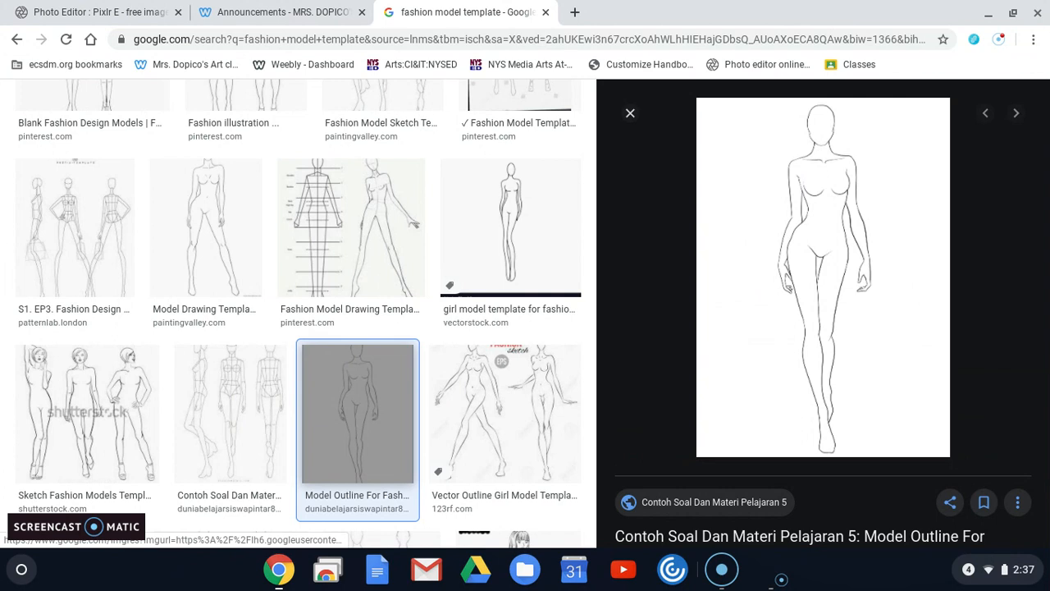
Save the model outline image as fashionmodel.jpg in the Google Drive folder 1950s.
{"action": "right_click", "coordinate": [816, 297]}
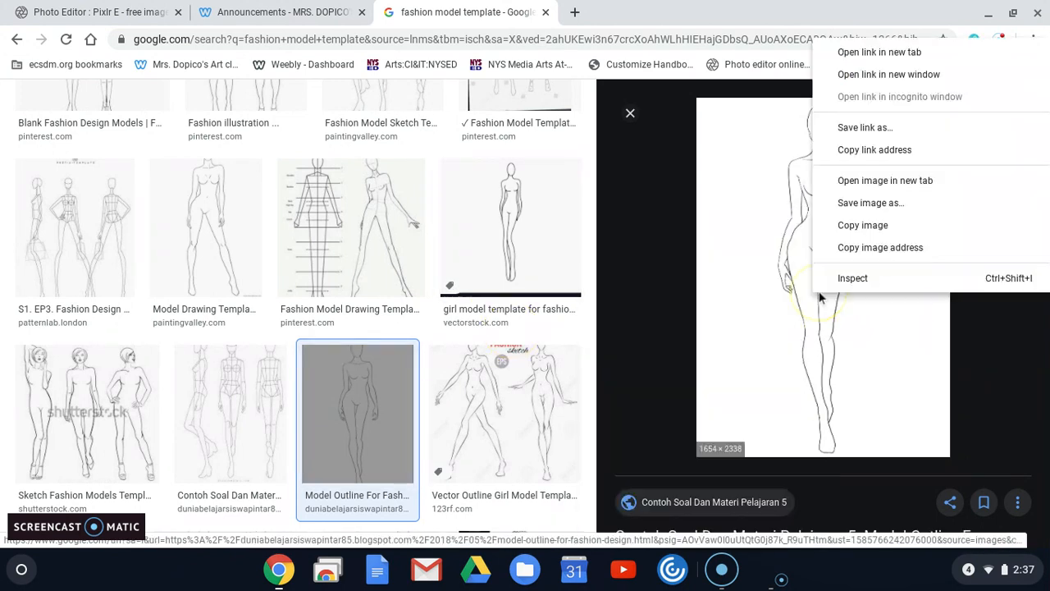
{"action": "left_click", "coordinate": [866, 206]}
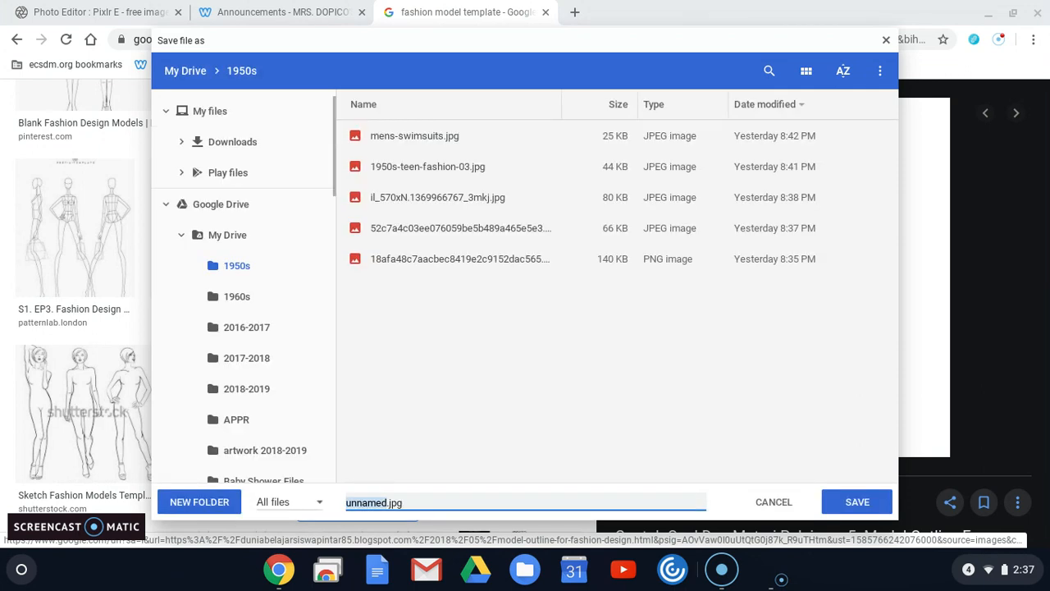
{"action": "left_click", "coordinate": [248, 269]}
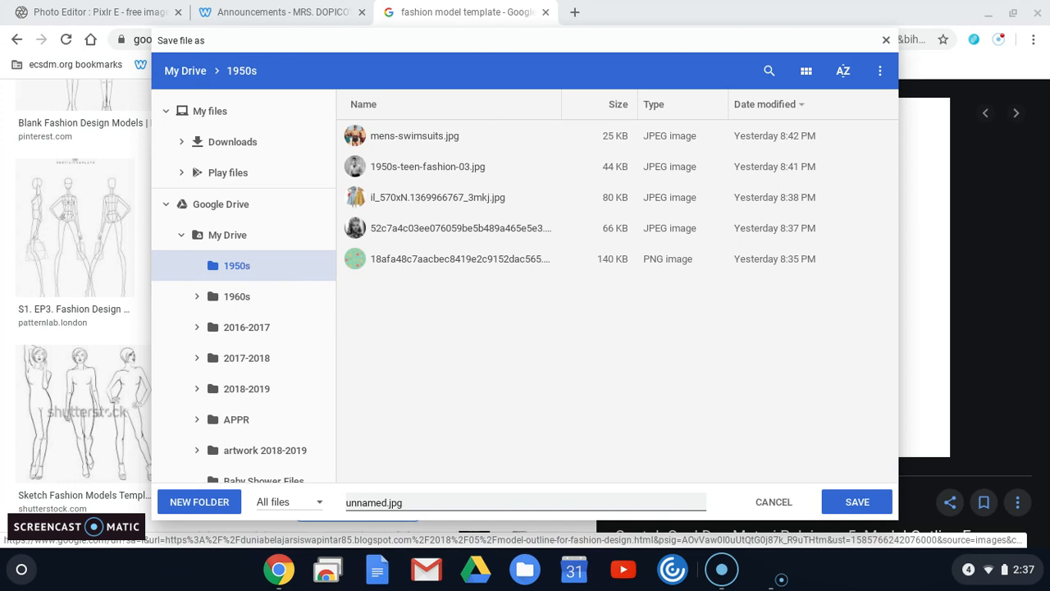
{"action": "double_click", "coordinate": [389, 503]}
{"action": "left_click_drag", "start_coordinate": [388, 503], "coordinate": [313, 491]}
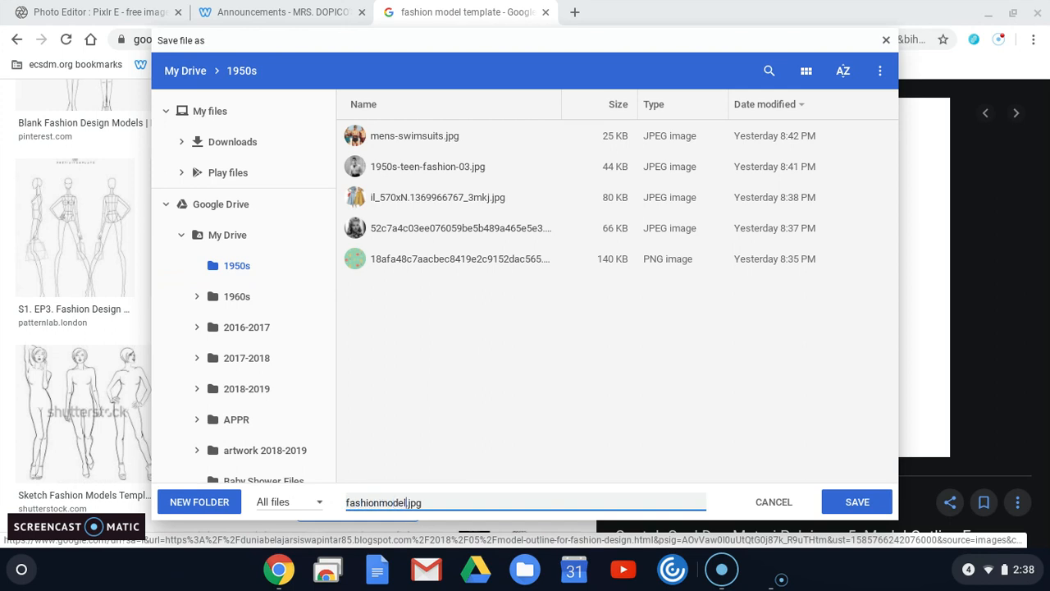
{"action": "key", "text": "Return"}
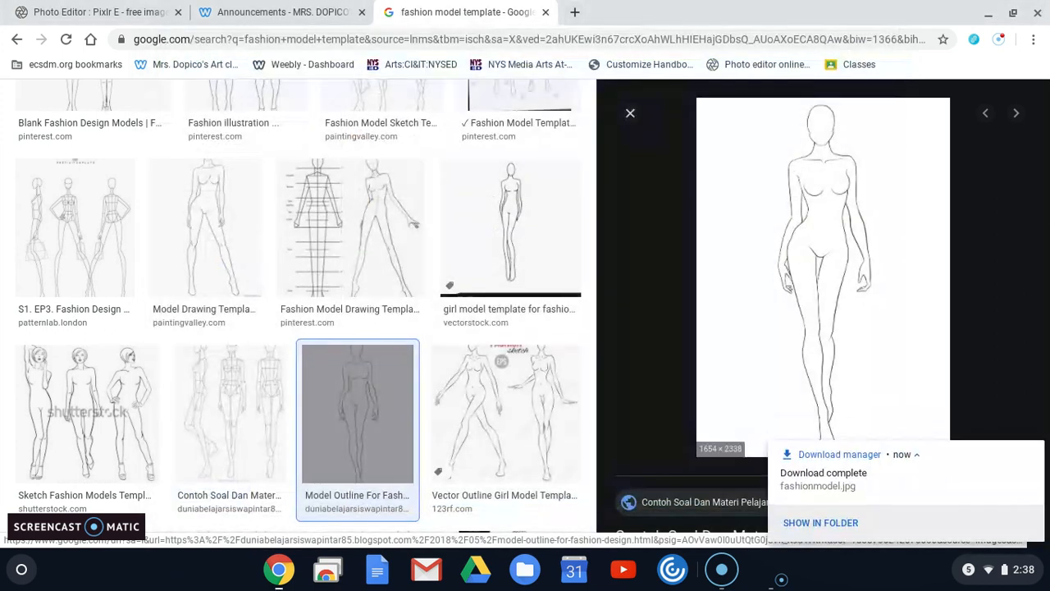
Switch to Pixlr E, add the recent file fashionmodel.jpg as an image layer, and scale it to about 1009 x 1427 centred on the canvas.
{"action": "left_click", "coordinate": [139, 10]}
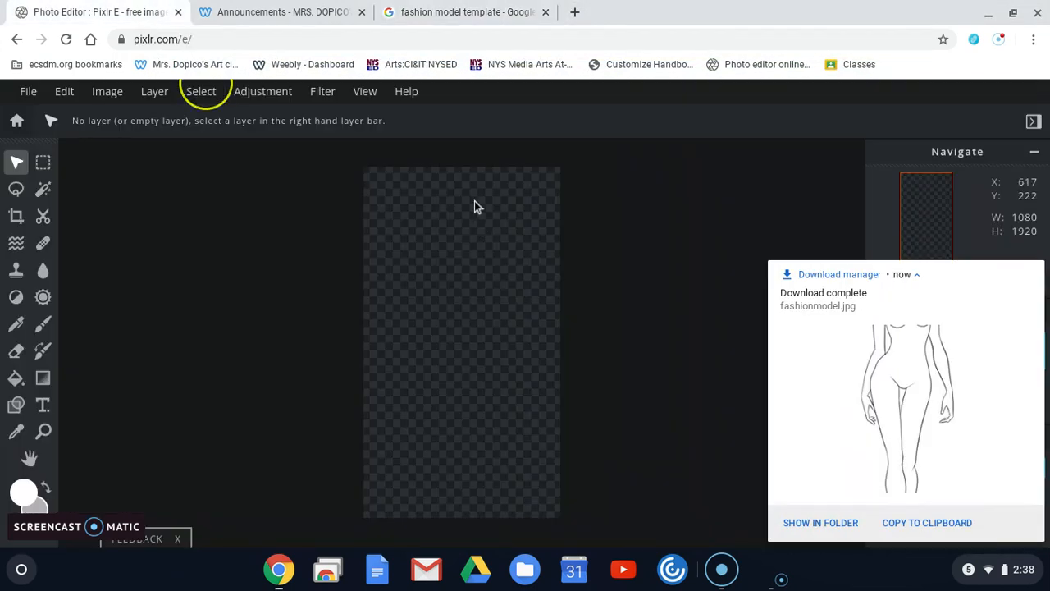
{"action": "left_click", "coordinate": [1034, 271]}
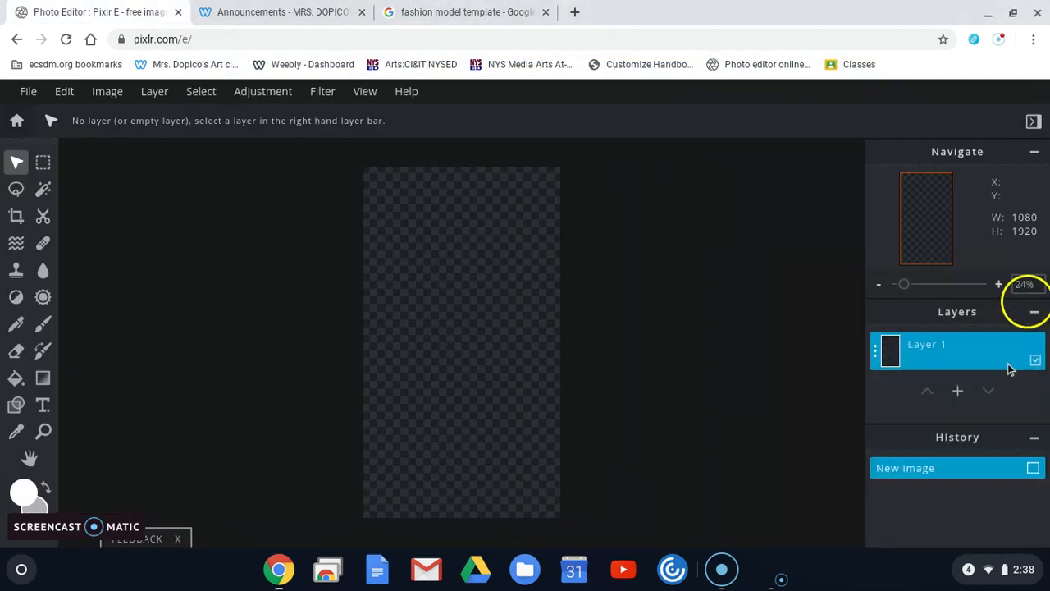
{"action": "left_click", "coordinate": [958, 392]}
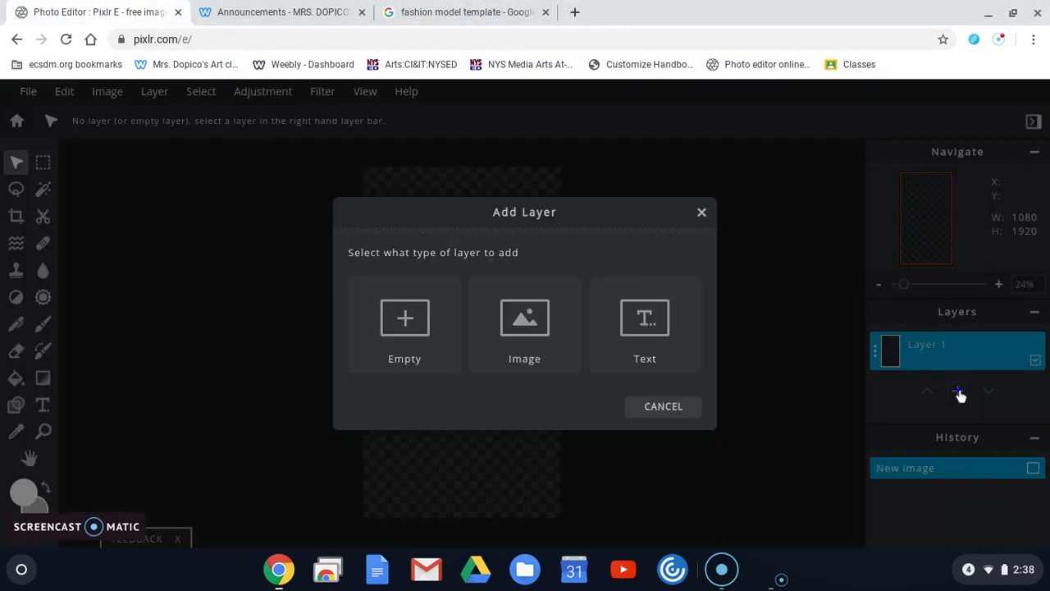
{"action": "left_click", "coordinate": [514, 309]}
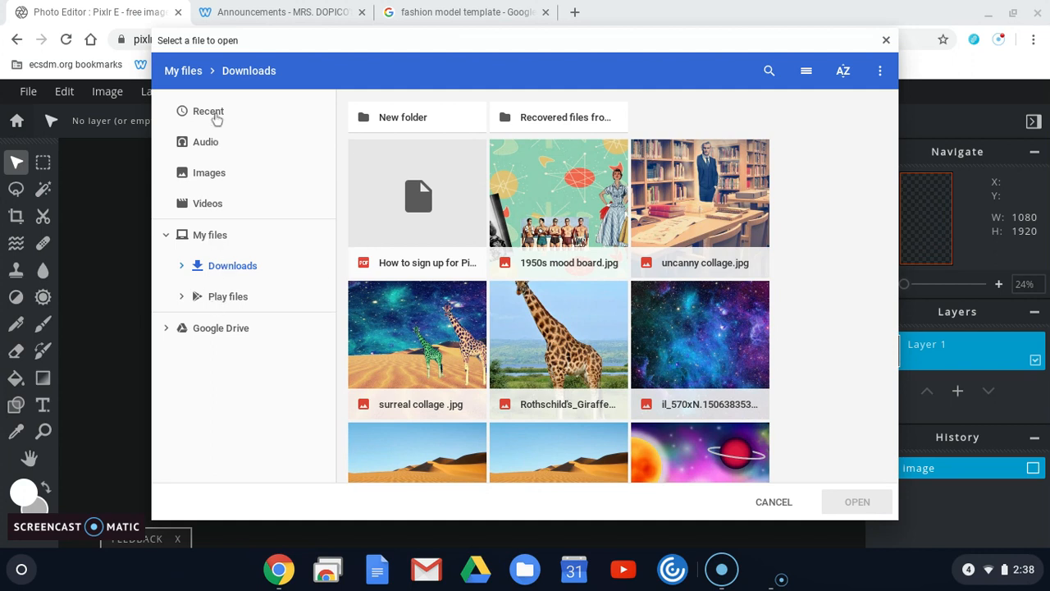
{"action": "left_click", "coordinate": [209, 112]}
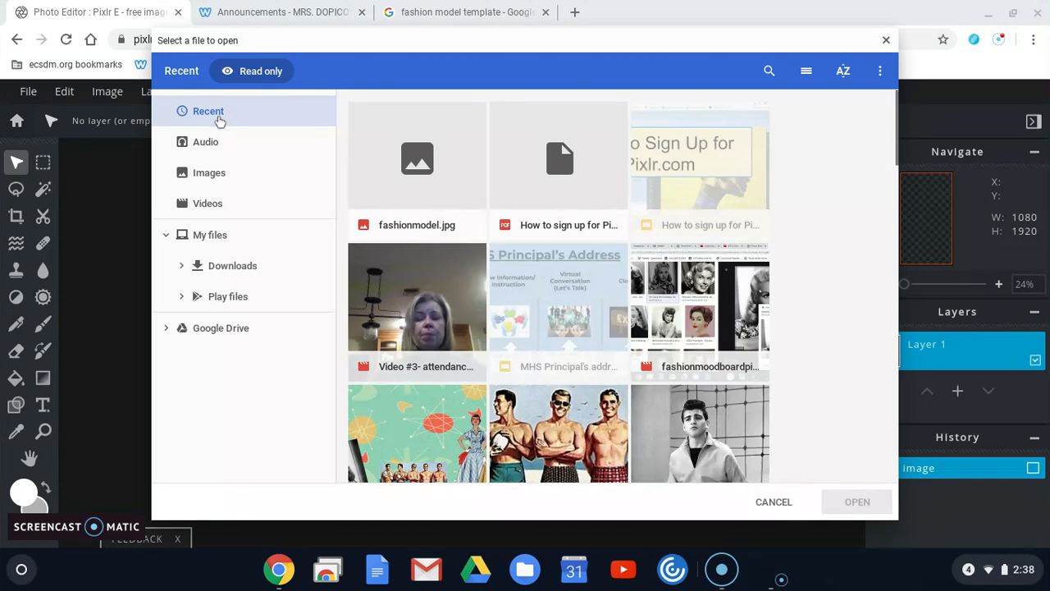
{"action": "left_click", "coordinate": [414, 159]}
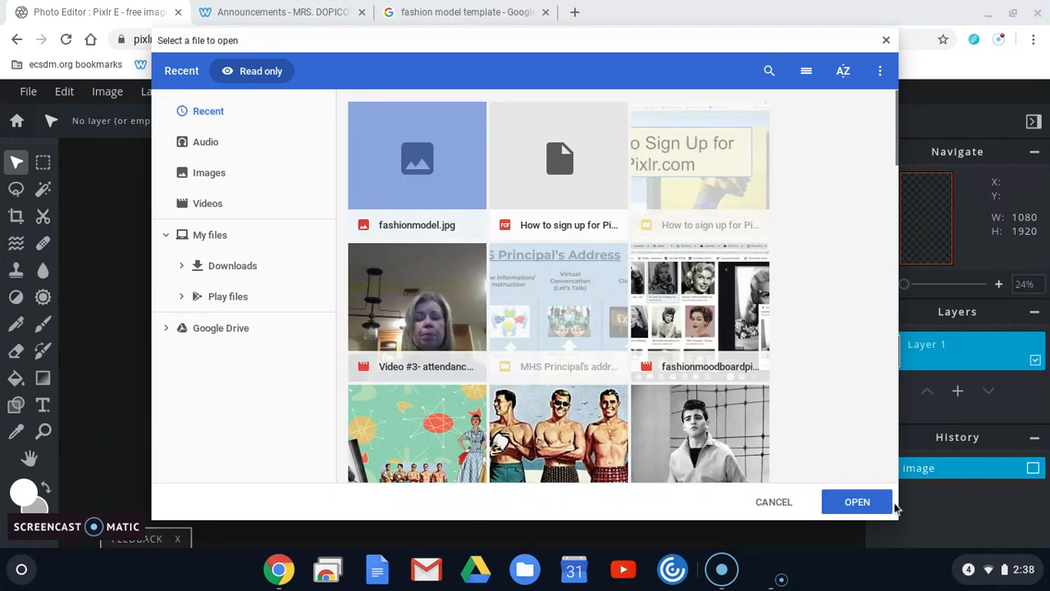
{"action": "left_click", "coordinate": [876, 509]}
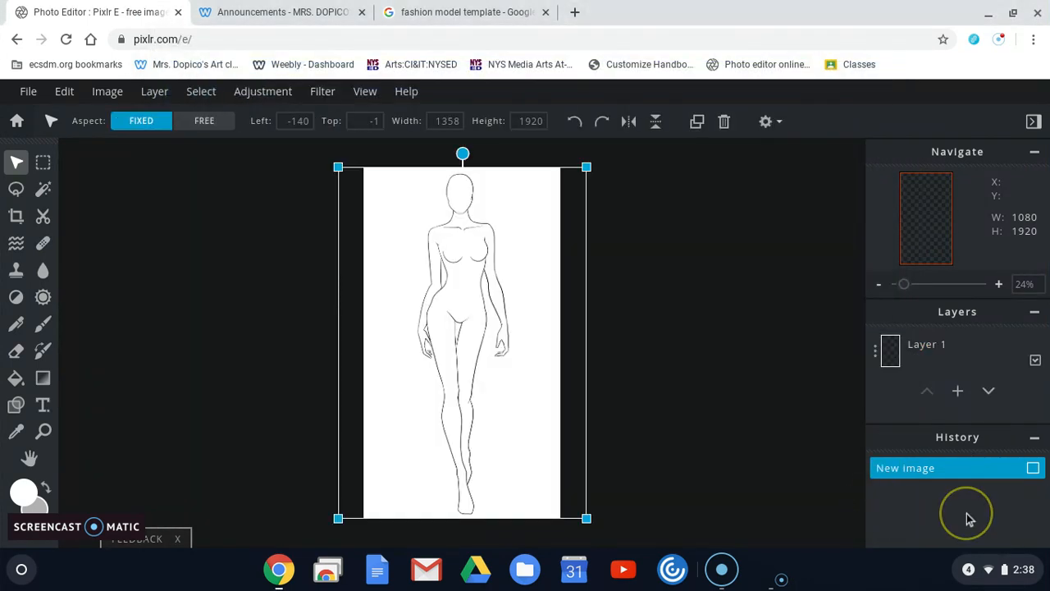
{"action": "left_click_drag", "start_coordinate": [581, 171], "coordinate": [520, 251]}
{"action": "left_click_drag", "start_coordinate": [484, 305], "coordinate": [509, 260]}
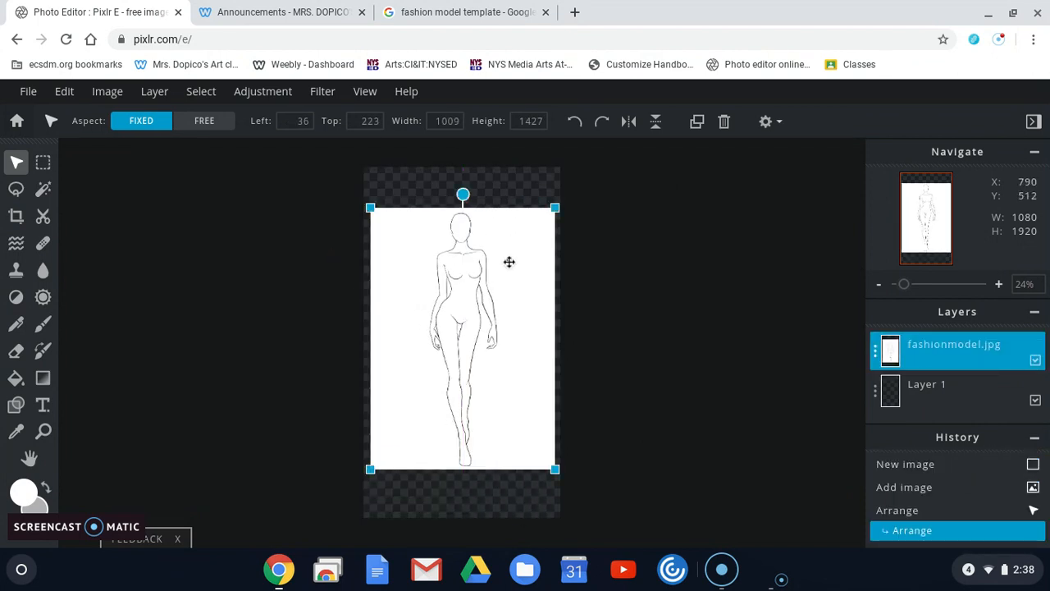
Select the white background around the model with Wand Select and delete it.
{"action": "left_click", "coordinate": [43, 196]}
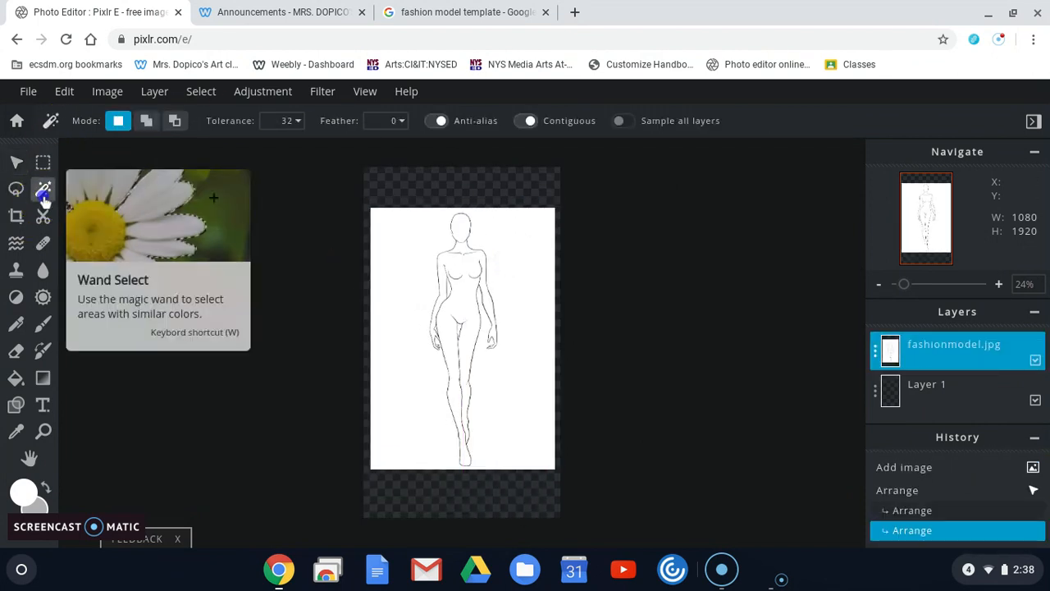
{"action": "left_click", "coordinate": [397, 239]}
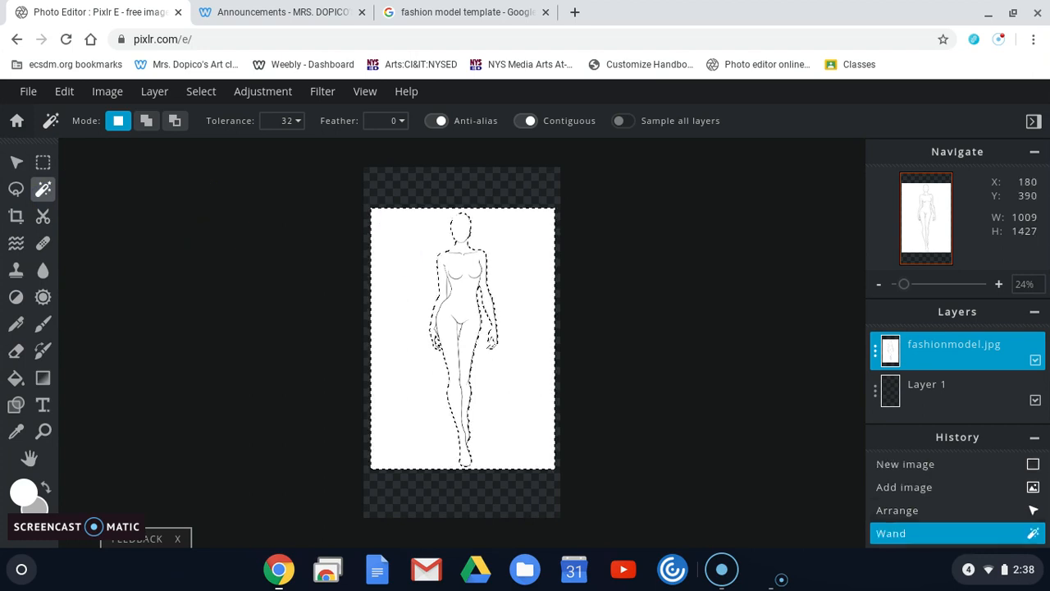
{"action": "key", "text": "Delete"}
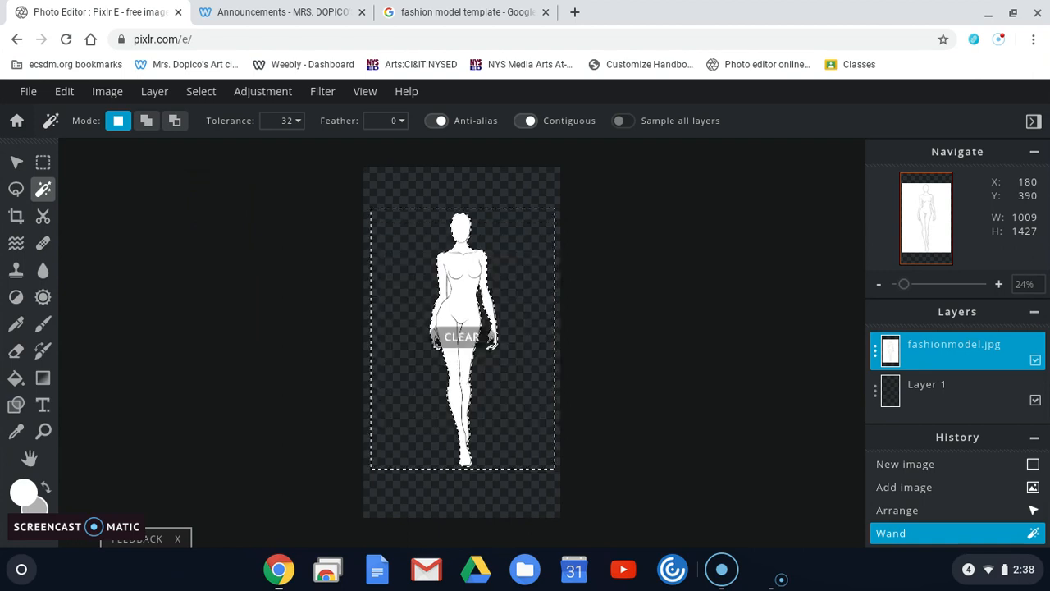
Clear the remaining white gaps between the model's arm and waist and beside the wrist using Wand Select, and deselect.
{"action": "left_click", "coordinate": [43, 433]}
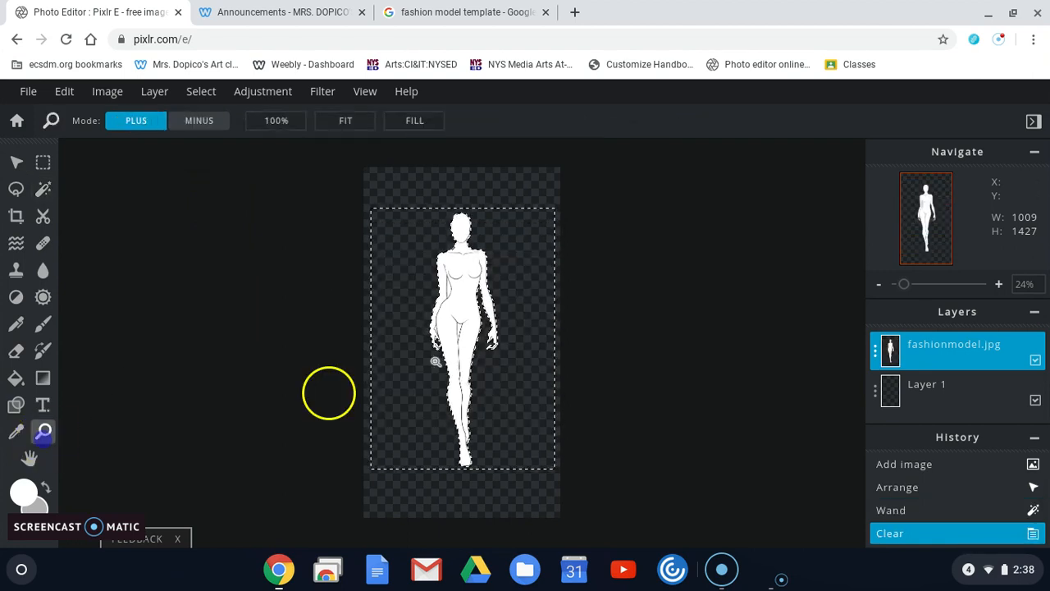
{"action": "left_click", "coordinate": [445, 312]}
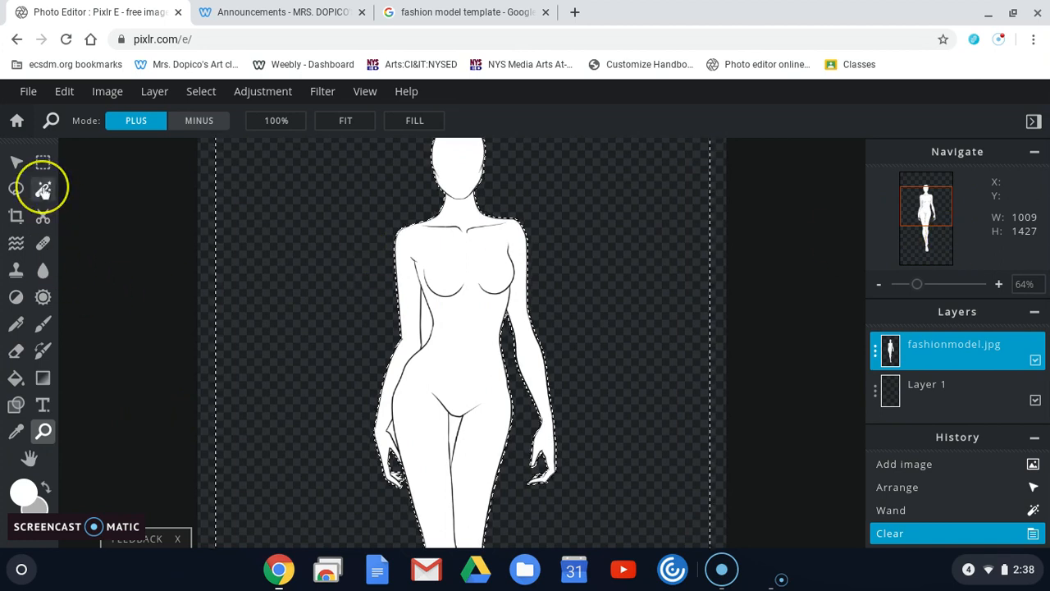
{"action": "left_click", "coordinate": [44, 189]}
{"action": "left_click", "coordinate": [427, 323]}
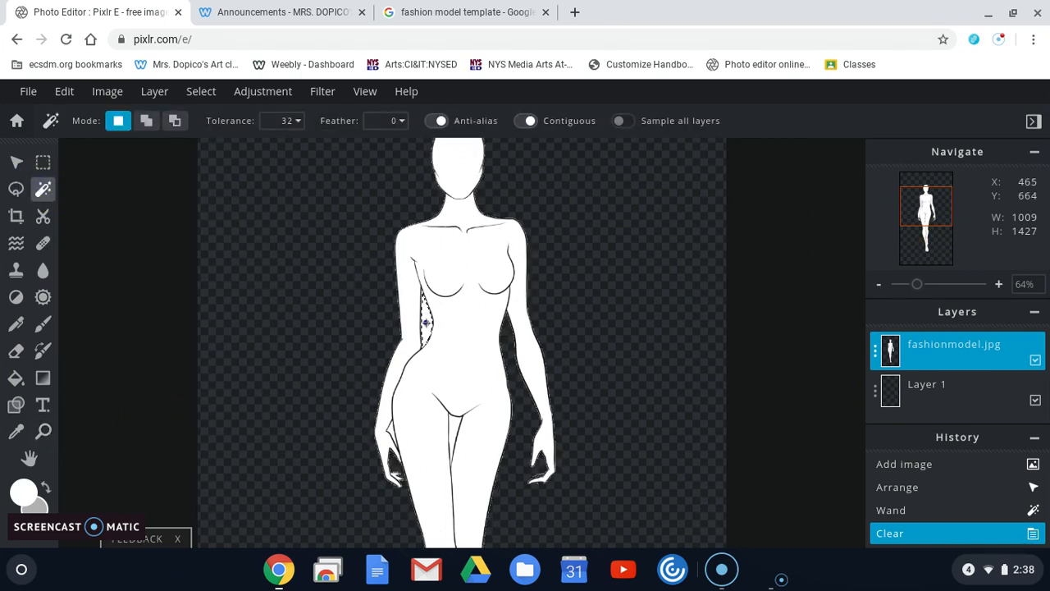
{"action": "left_click", "coordinate": [428, 335]}
{"action": "key", "text": "Delete"}
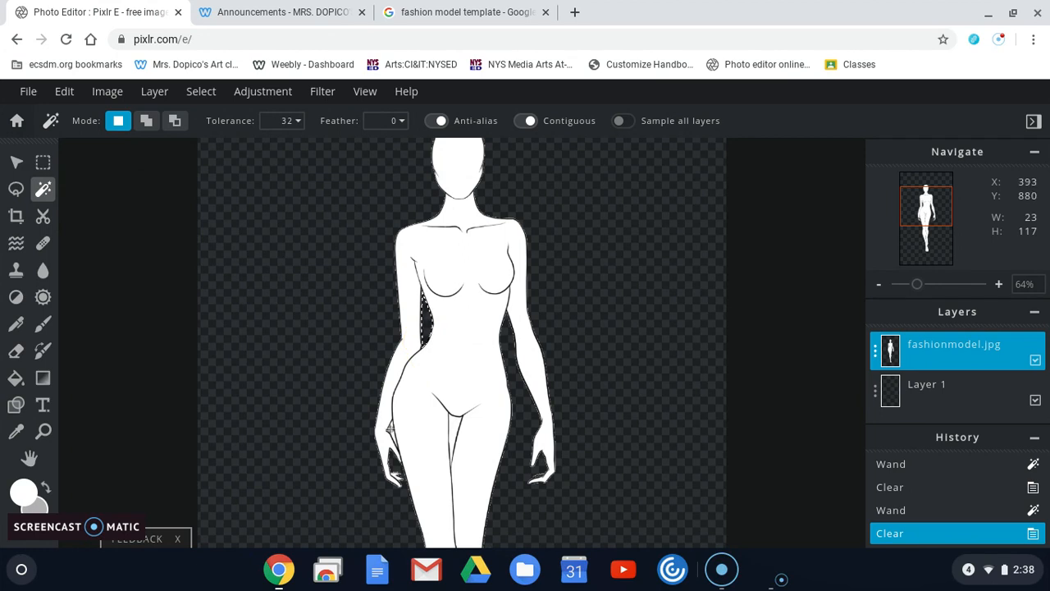
{"action": "left_click", "coordinate": [391, 430]}
{"action": "key", "text": "Delete"}
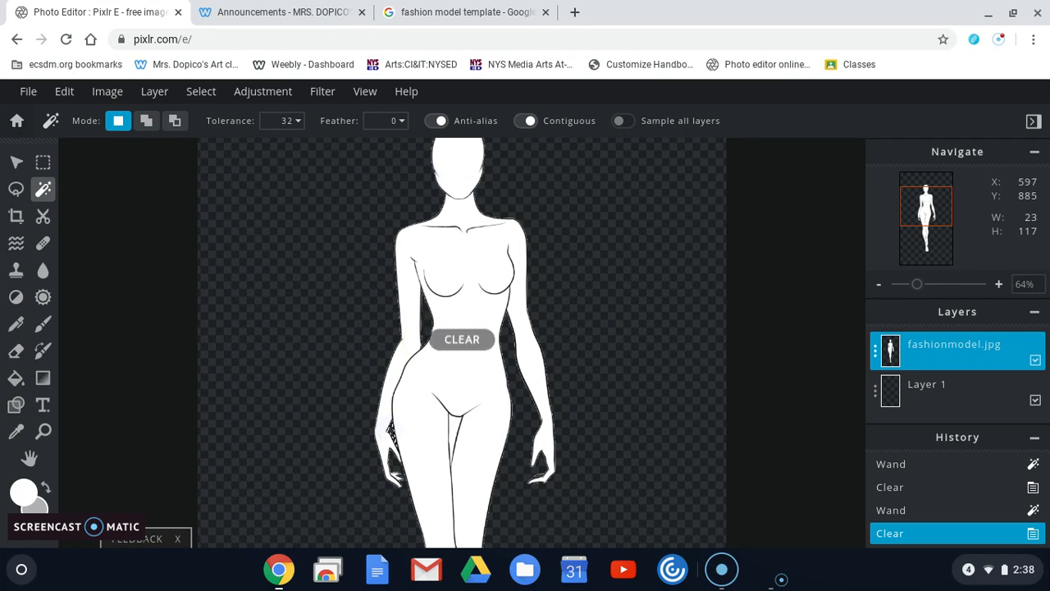
{"action": "left_click", "coordinate": [200, 92]}
{"action": "left_click", "coordinate": [233, 161]}
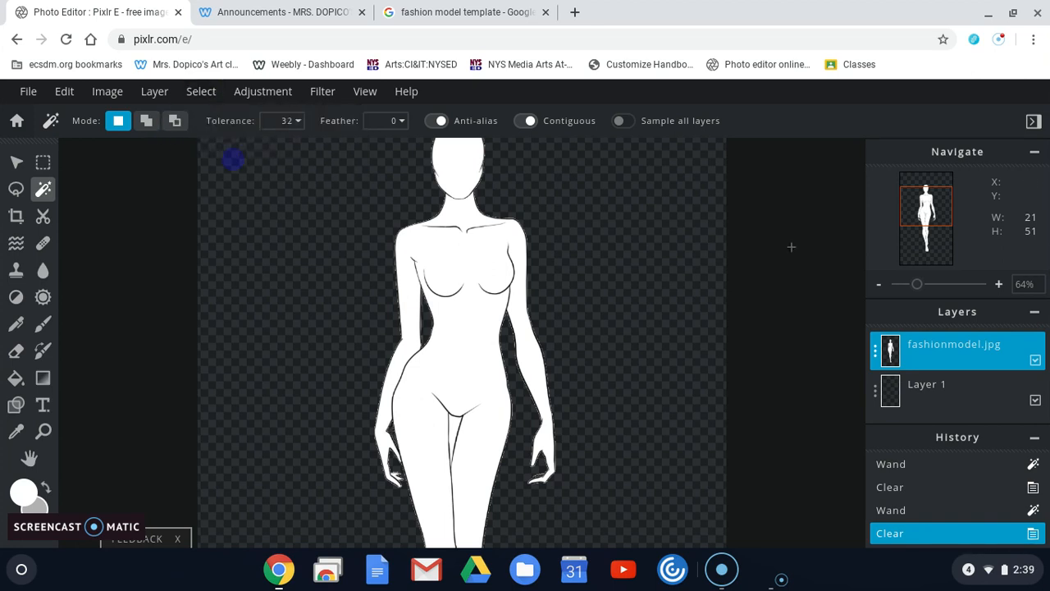
{"action": "left_click_drag", "start_coordinate": [912, 287], "coordinate": [904, 287]}
Switch to the image search tab and search Google Images for "1950s skirt".
{"action": "left_click", "coordinate": [420, 10]}
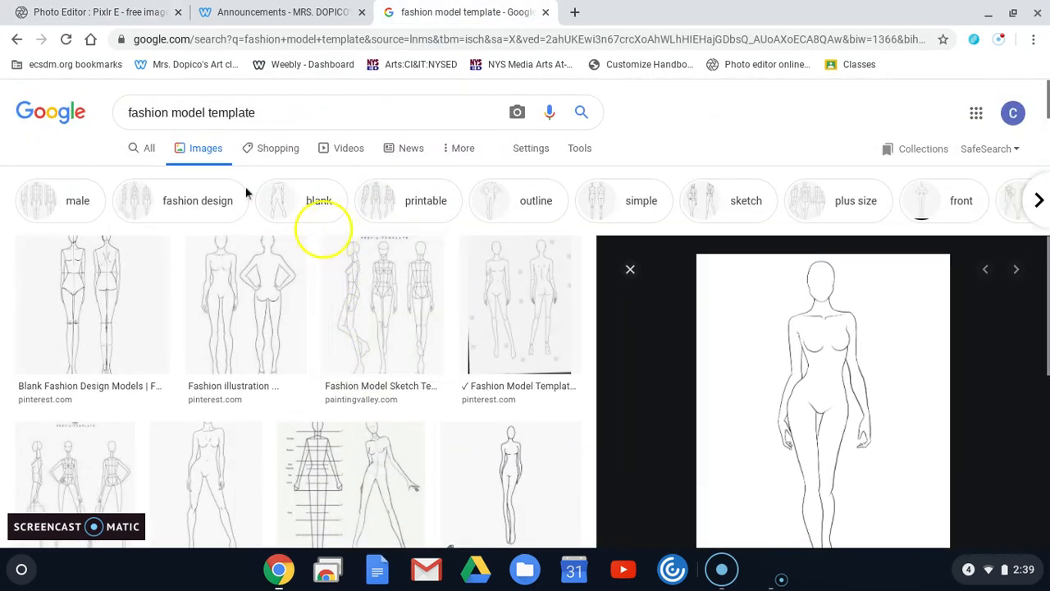
{"action": "left_click_drag", "start_coordinate": [272, 113], "coordinate": [128, 112]}
{"action": "type", "text": "1"}
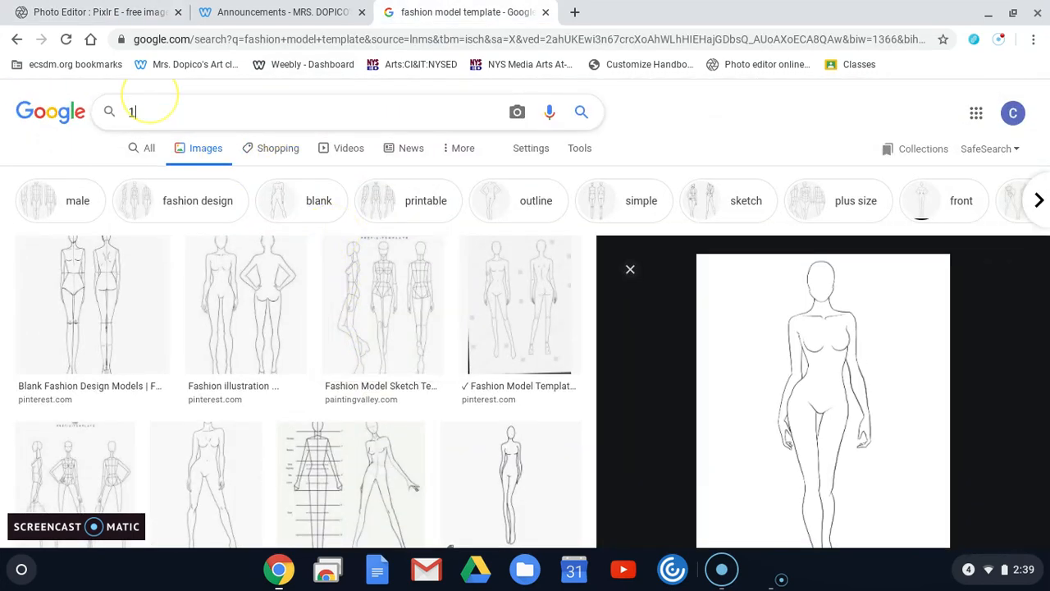
{"action": "type", "text": "950s skirt"}
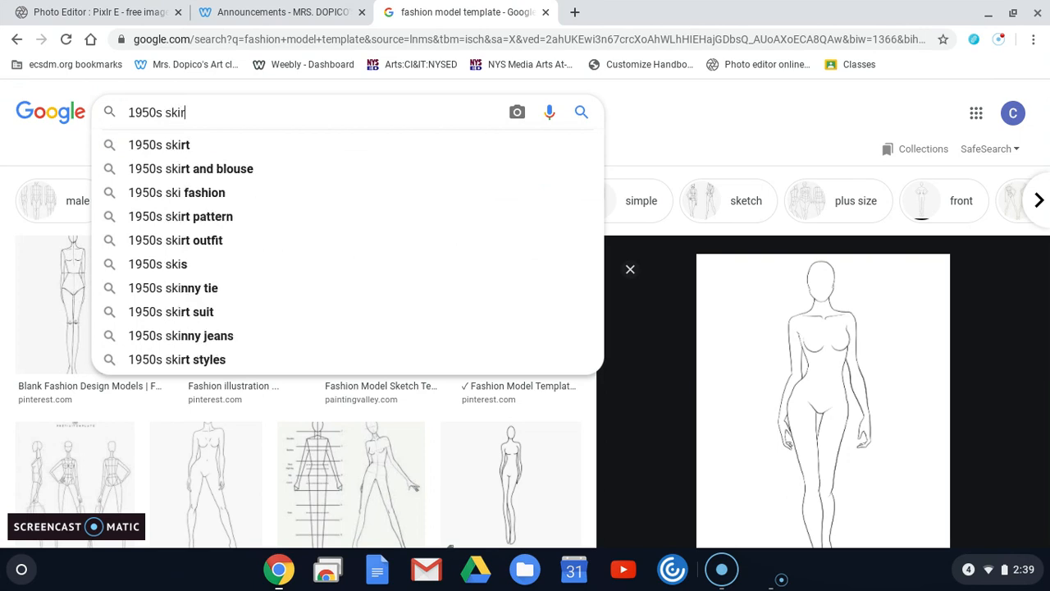
{"action": "key", "text": "Return"}
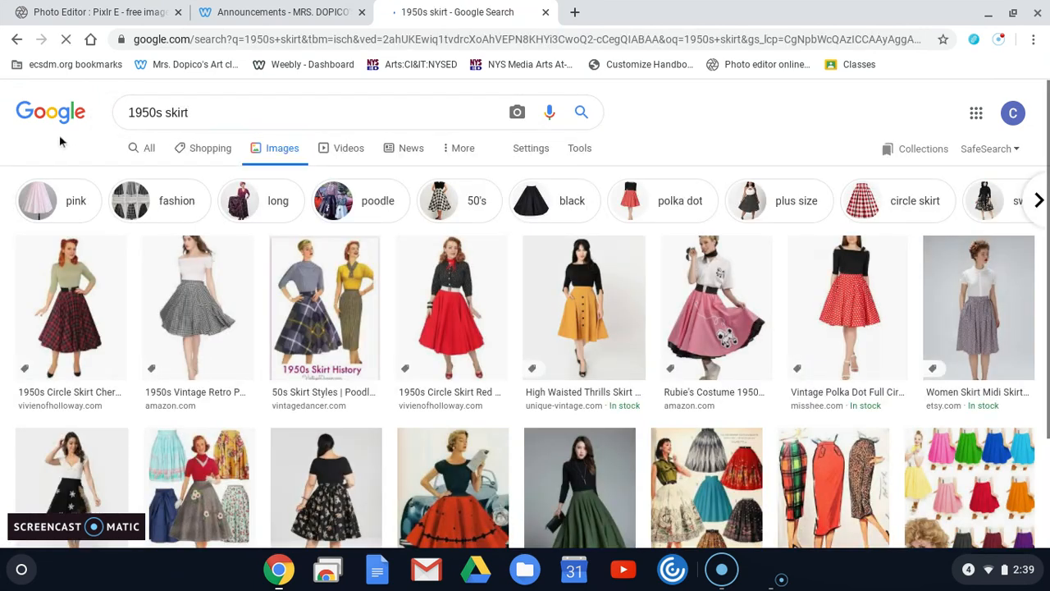
Find the mustard patterned vintage 1950s full circle skirt from Ruby Lane and save its image in the 1950s folder of My Drive.
{"action": "scroll", "coordinate": [341, 362], "scroll_direction": "down", "scroll_amount": 1}
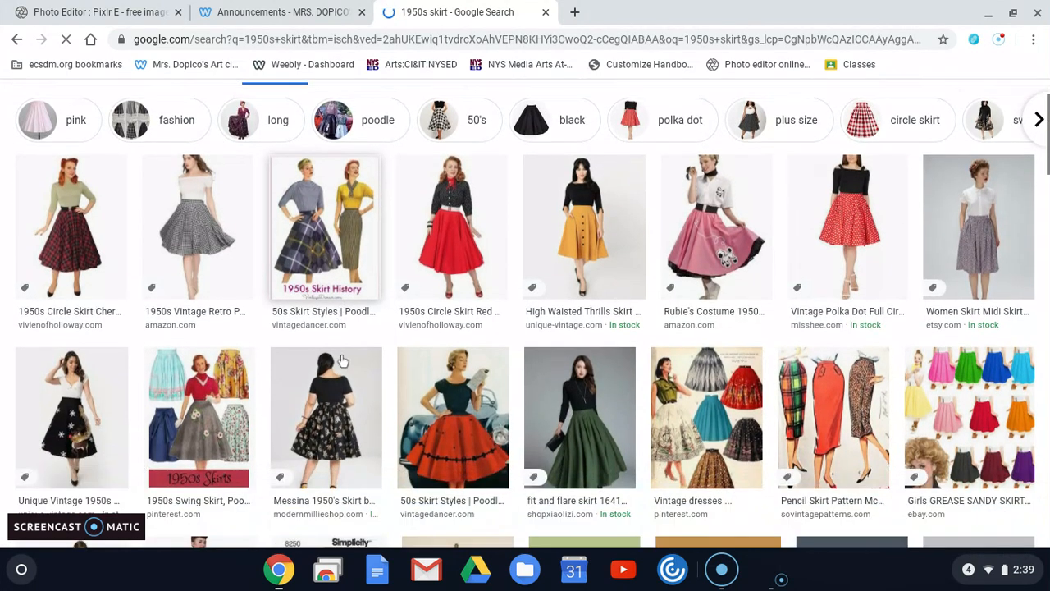
{"action": "scroll", "coordinate": [343, 361], "scroll_direction": "down", "scroll_amount": 2}
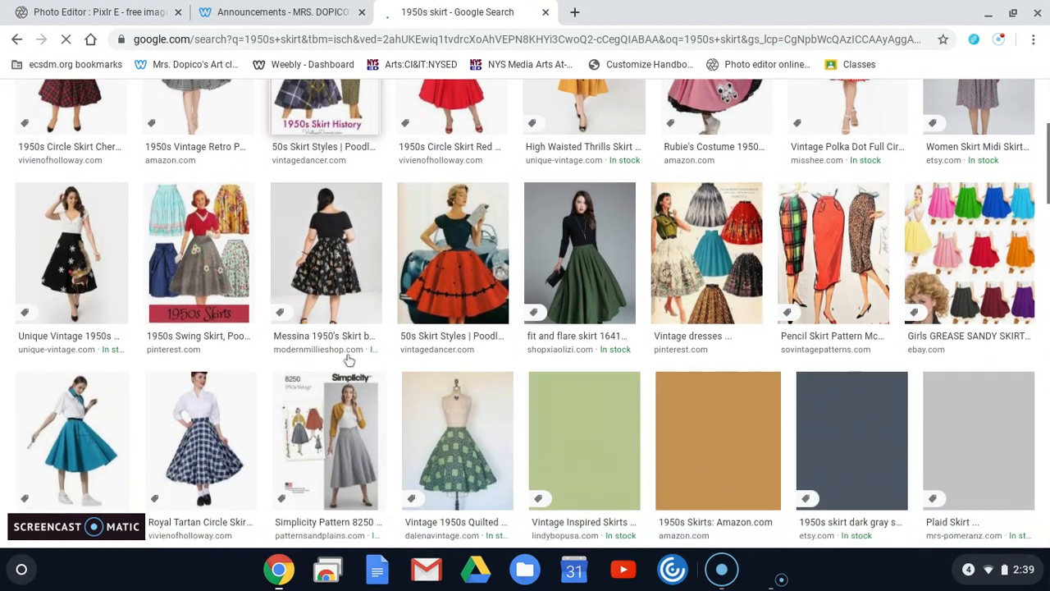
{"action": "scroll", "coordinate": [348, 359], "scroll_direction": "down", "scroll_amount": 2}
{"action": "scroll", "coordinate": [348, 359], "scroll_direction": "down", "scroll_amount": 2}
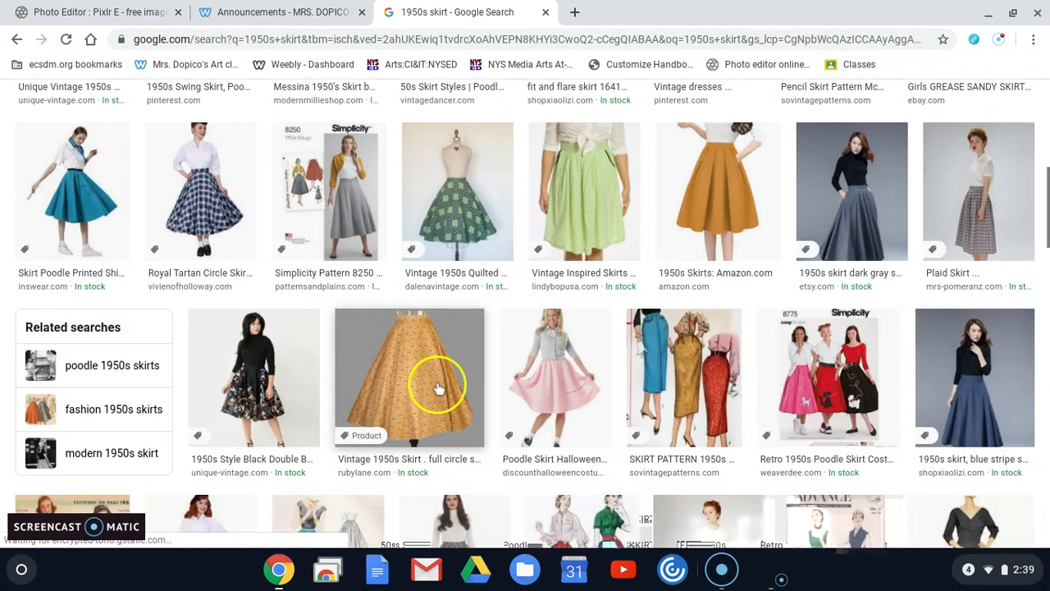
{"action": "left_click", "coordinate": [442, 383]}
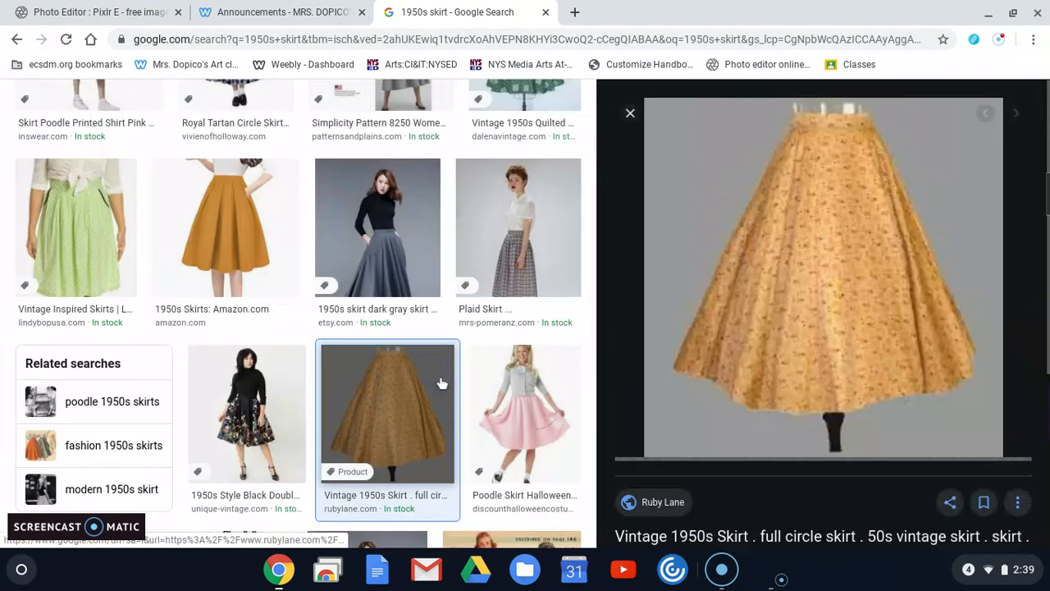
{"action": "right_click", "coordinate": [828, 309]}
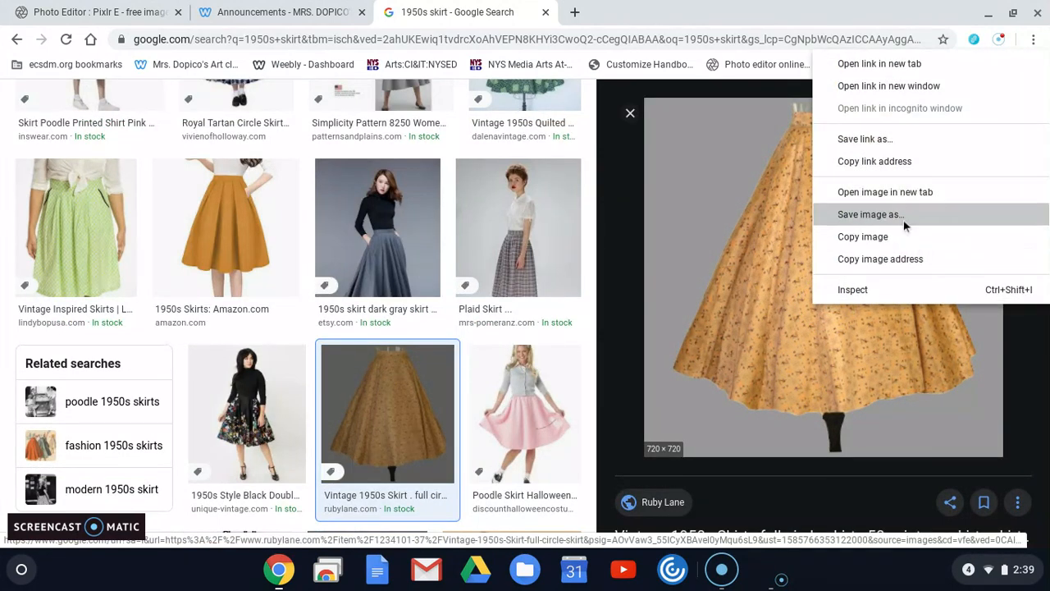
{"action": "left_click", "coordinate": [901, 215]}
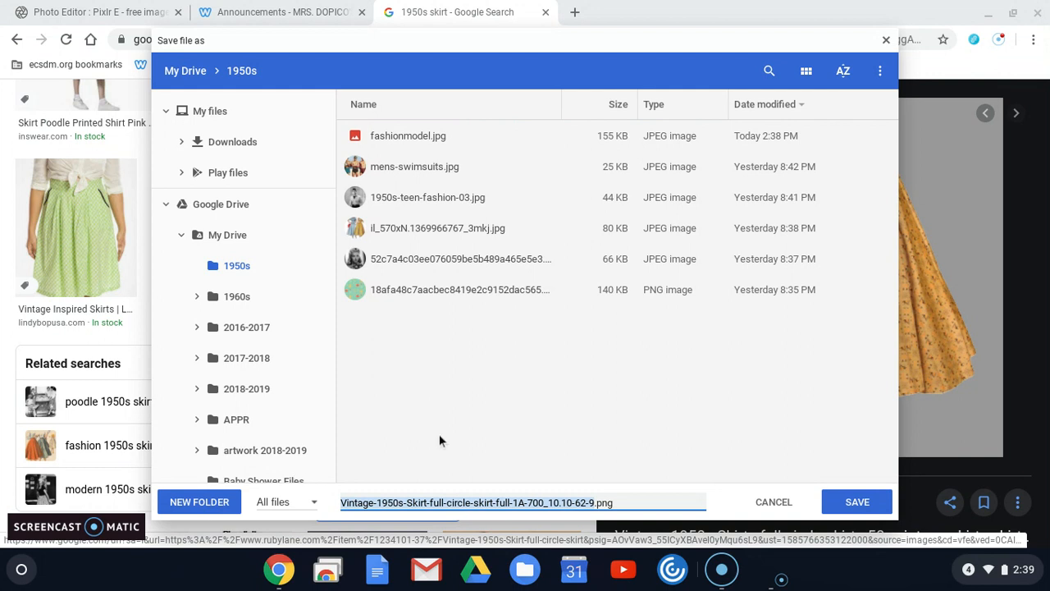
{"action": "left_click", "coordinate": [856, 505]}
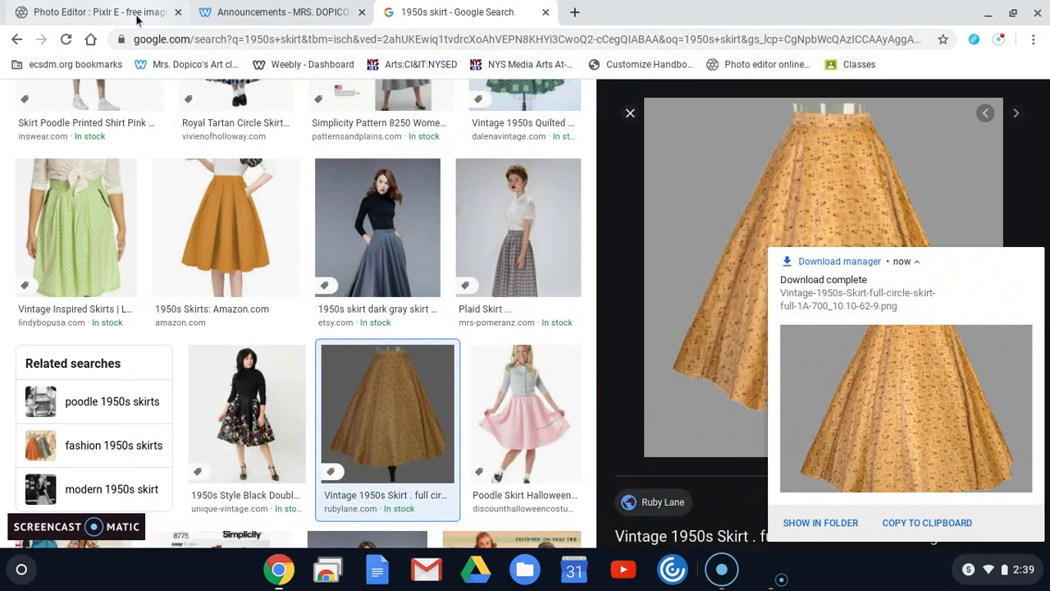
Switch to Pixlr E and add the saved Vintage-1950s-Skirt image from the 1950s folder as an image layer.
{"action": "left_click", "coordinate": [99, 13]}
{"action": "left_click", "coordinate": [1034, 259]}
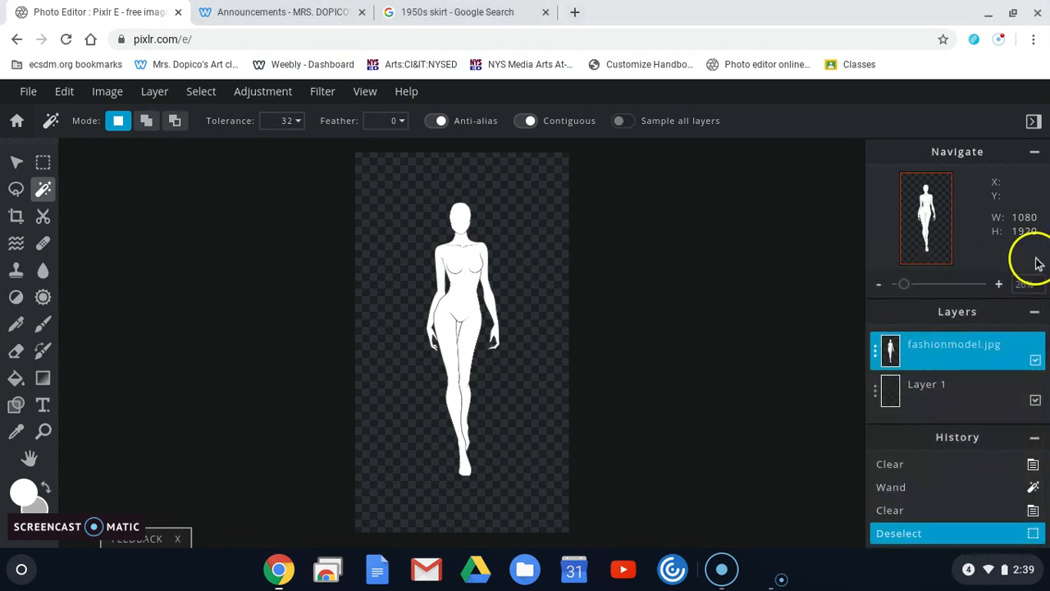
{"action": "left_click", "coordinate": [1035, 439]}
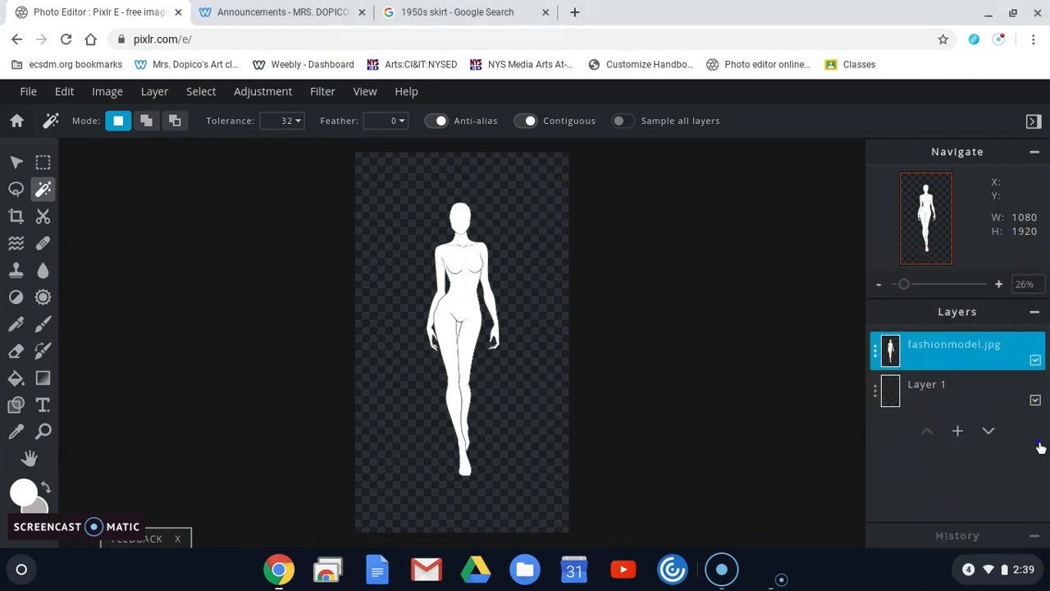
{"action": "left_click", "coordinate": [958, 432]}
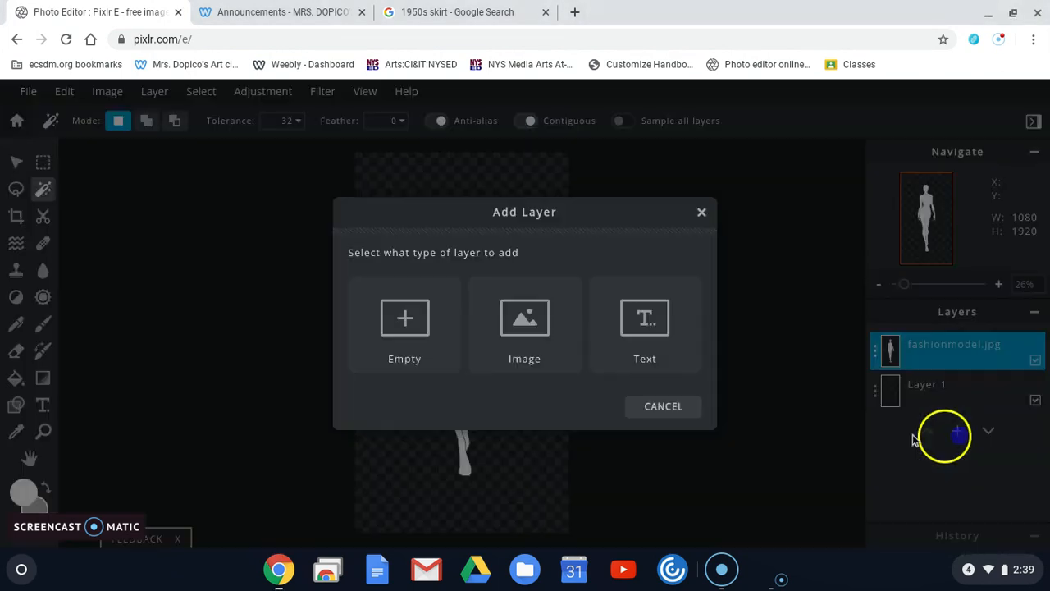
{"action": "left_click", "coordinate": [537, 316]}
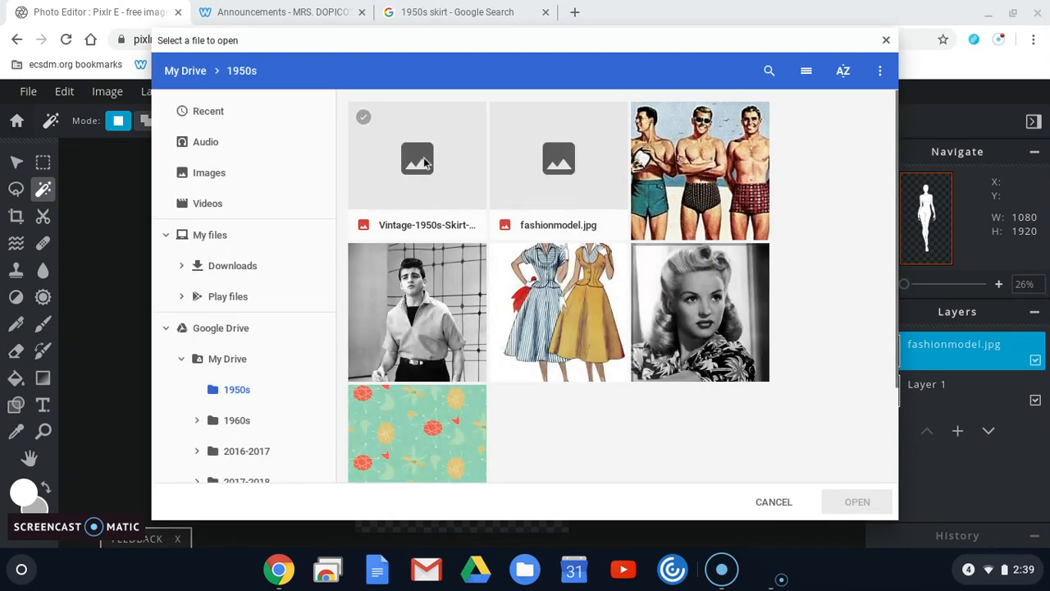
{"action": "left_click", "coordinate": [423, 159]}
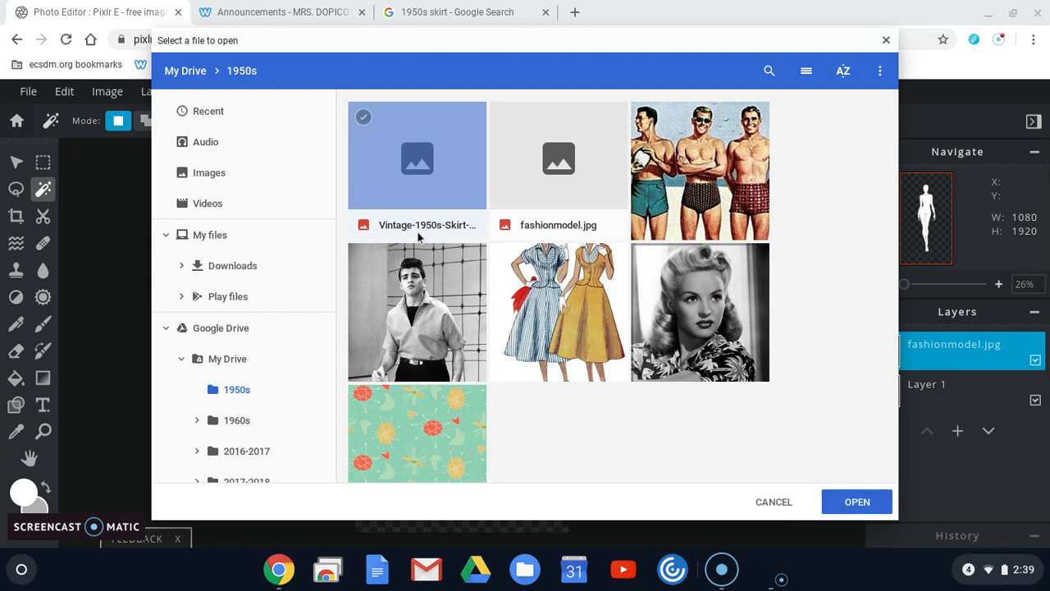
{"action": "left_click", "coordinate": [858, 502]}
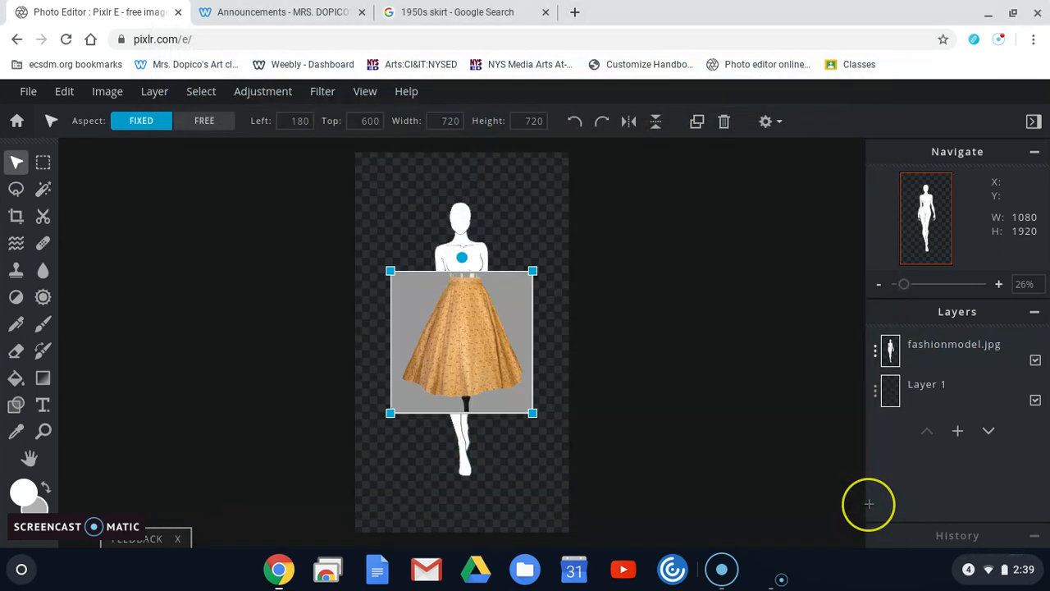
Delete the grey background around the skirt using Wand Select with a tolerance of 32, and deselect.
{"action": "left_click", "coordinate": [43, 189]}
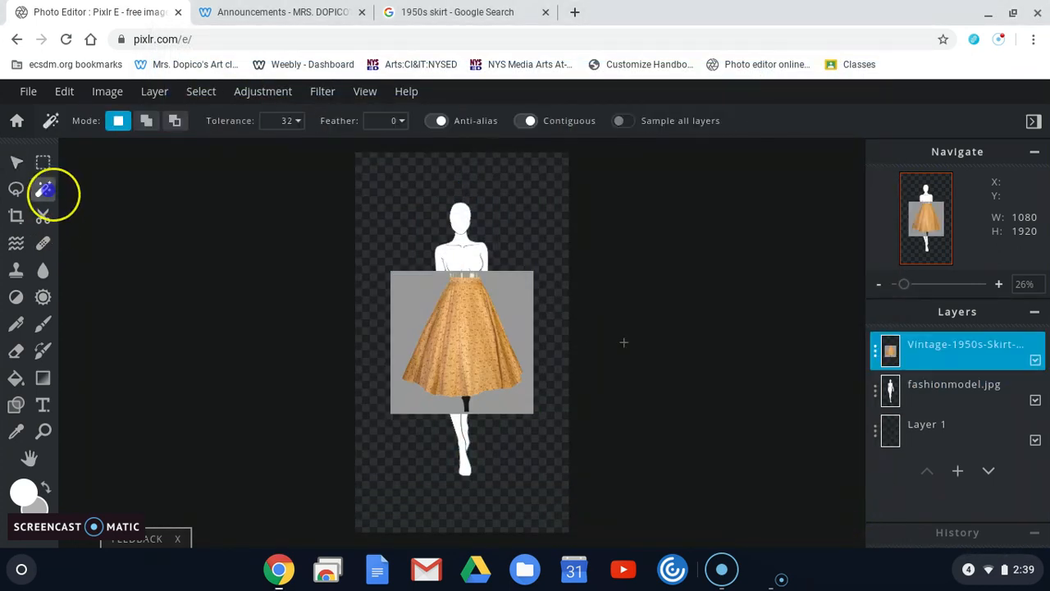
{"action": "left_click", "coordinate": [410, 289]}
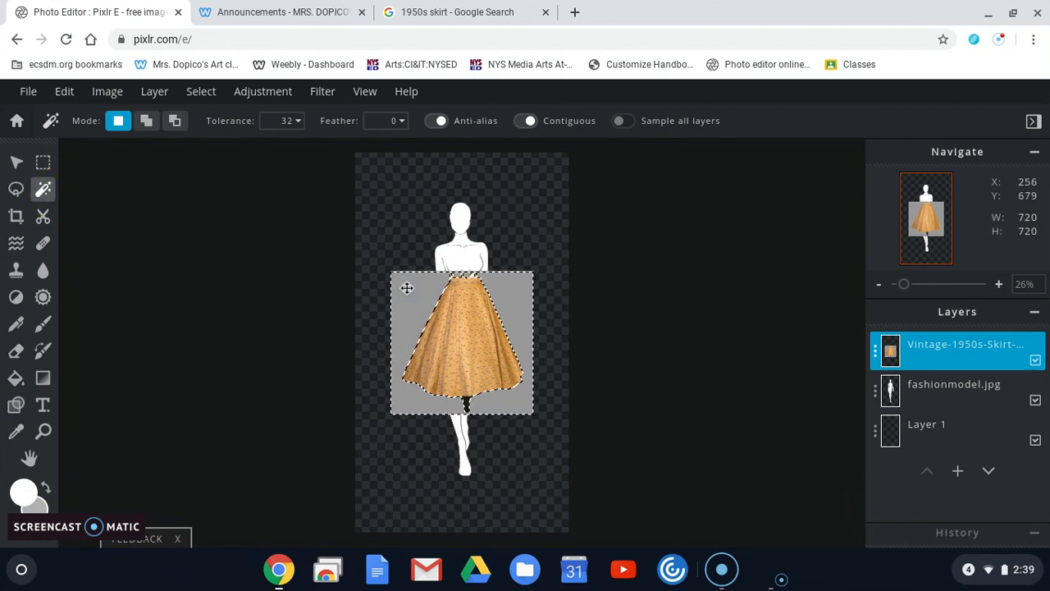
{"action": "key", "text": "Delete"}
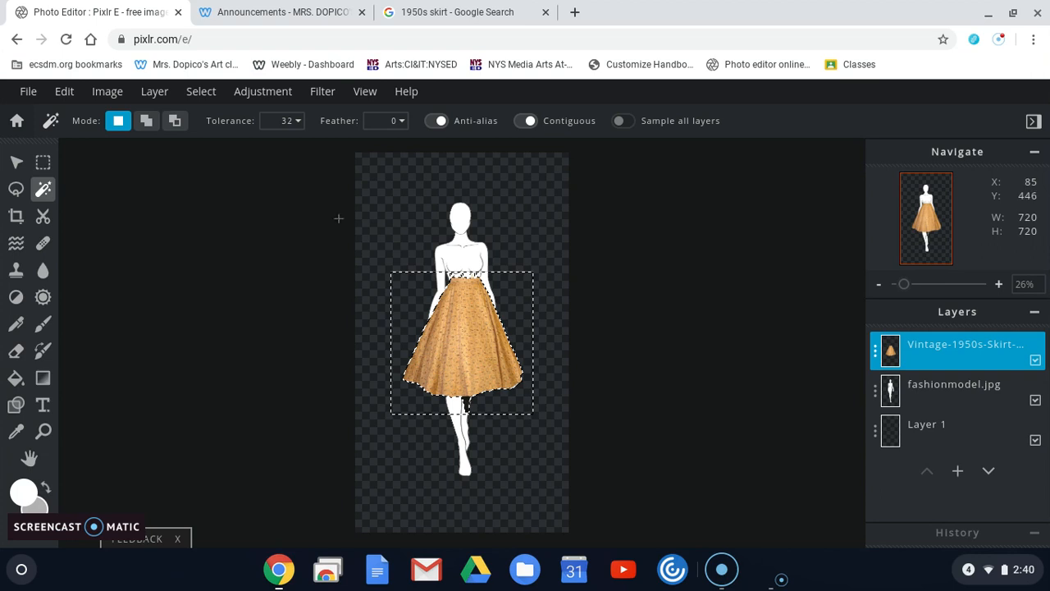
{"action": "left_click", "coordinate": [202, 92]}
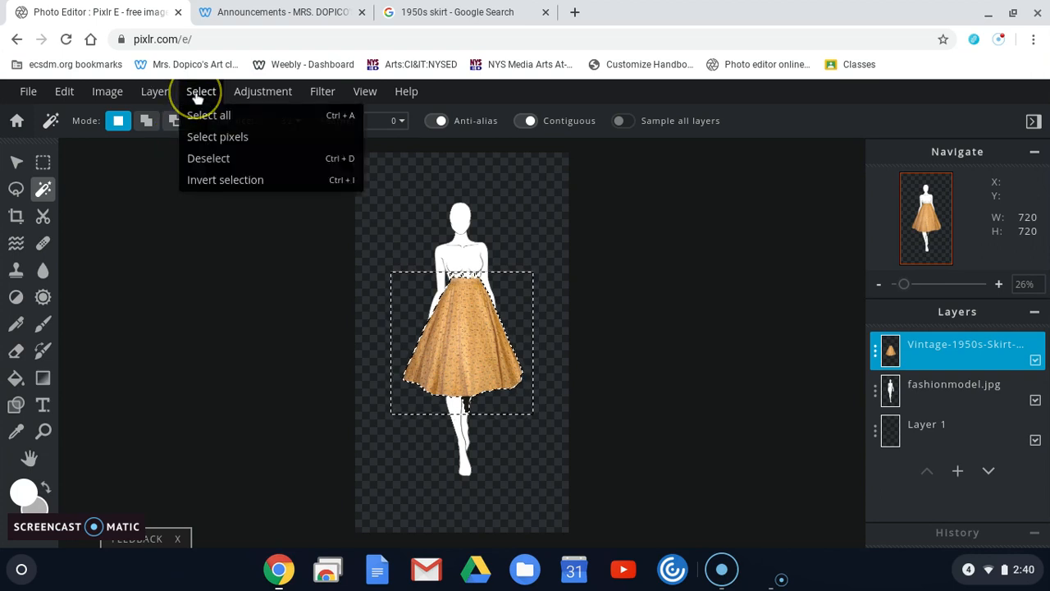
{"action": "left_click", "coordinate": [240, 158]}
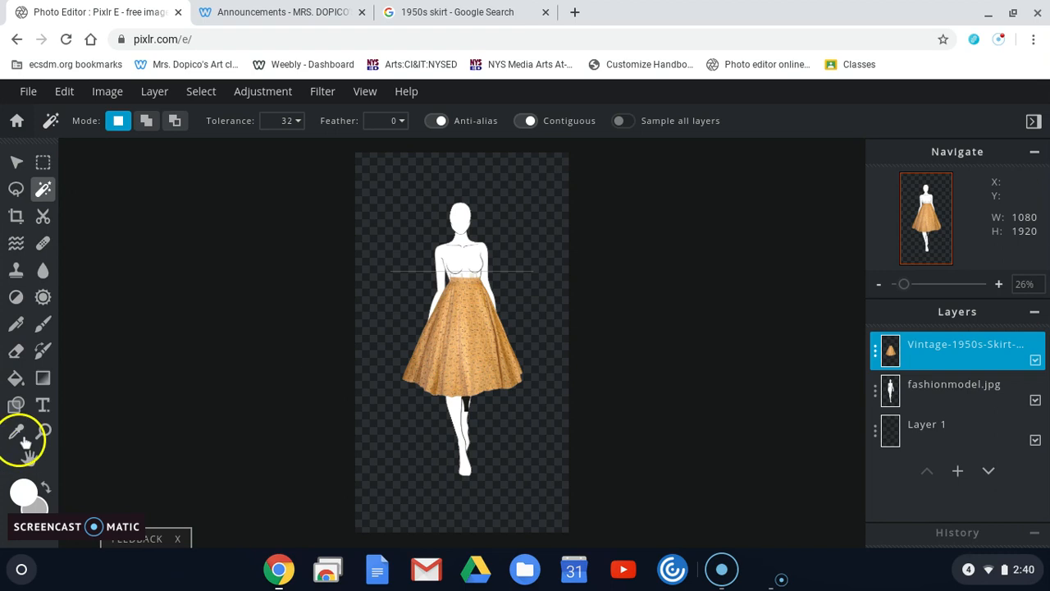
Set the eraser size to 149 px and erase the thin leftover line above the skirt's waistband.
{"action": "left_click", "coordinate": [16, 351]}
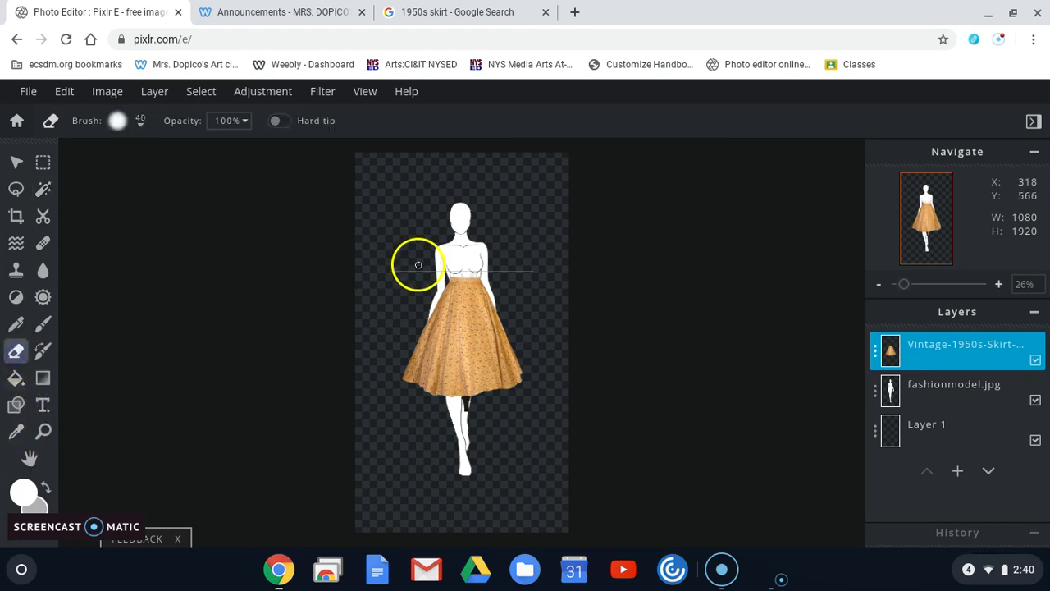
{"action": "left_click", "coordinate": [135, 119]}
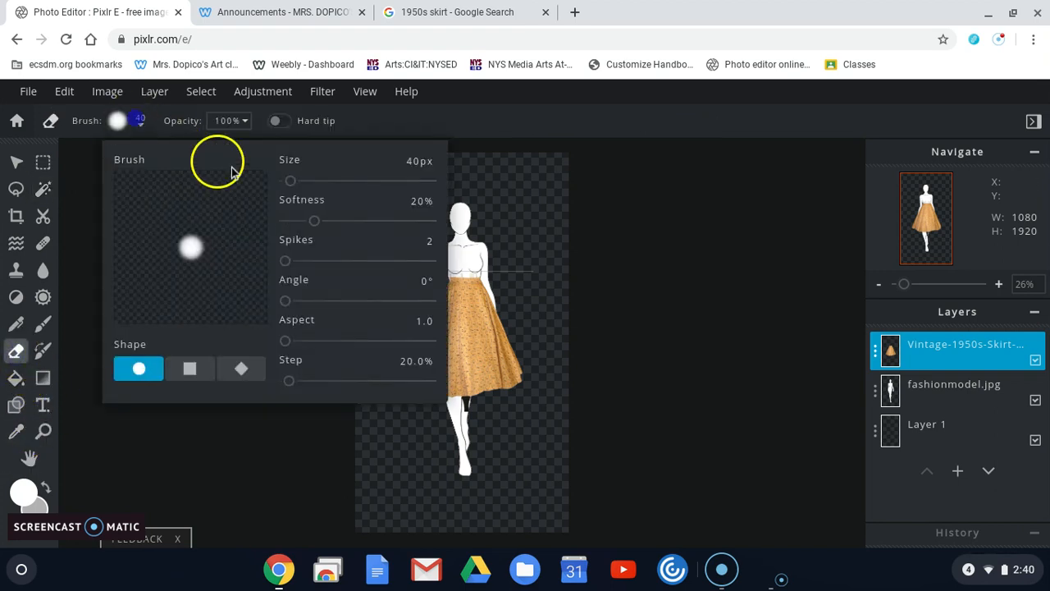
{"action": "left_click_drag", "start_coordinate": [289, 180], "coordinate": [304, 180]}
{"action": "left_click", "coordinate": [517, 279]}
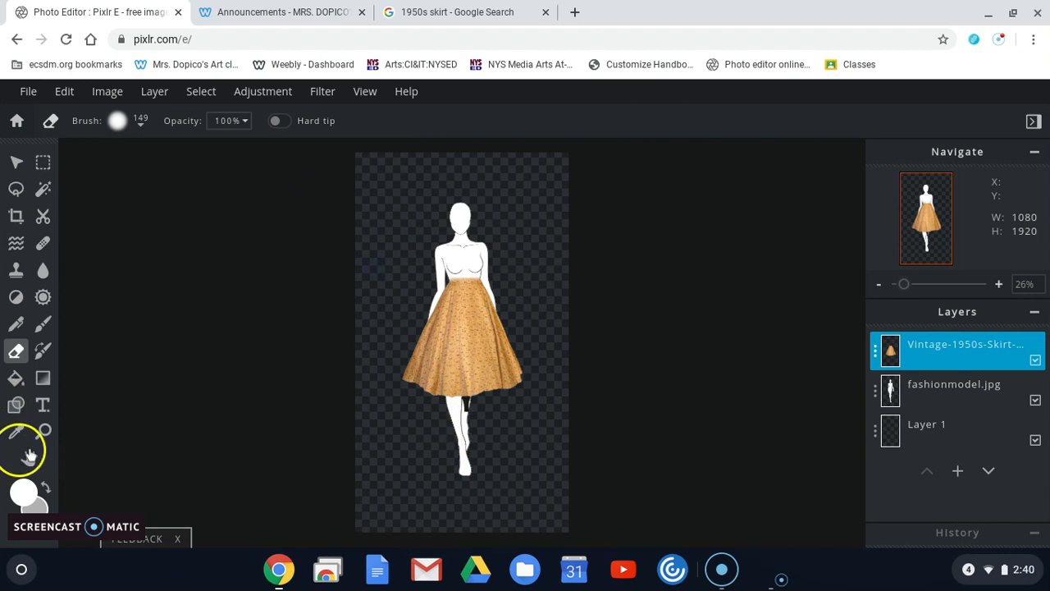
Erase the lower part of the black mannequin stand below the skirt's hem with the 149 px eraser.
{"action": "left_click", "coordinate": [42, 431]}
{"action": "left_click", "coordinate": [450, 392]}
{"action": "left_click", "coordinate": [476, 399]}
{"action": "left_click", "coordinate": [476, 369]}
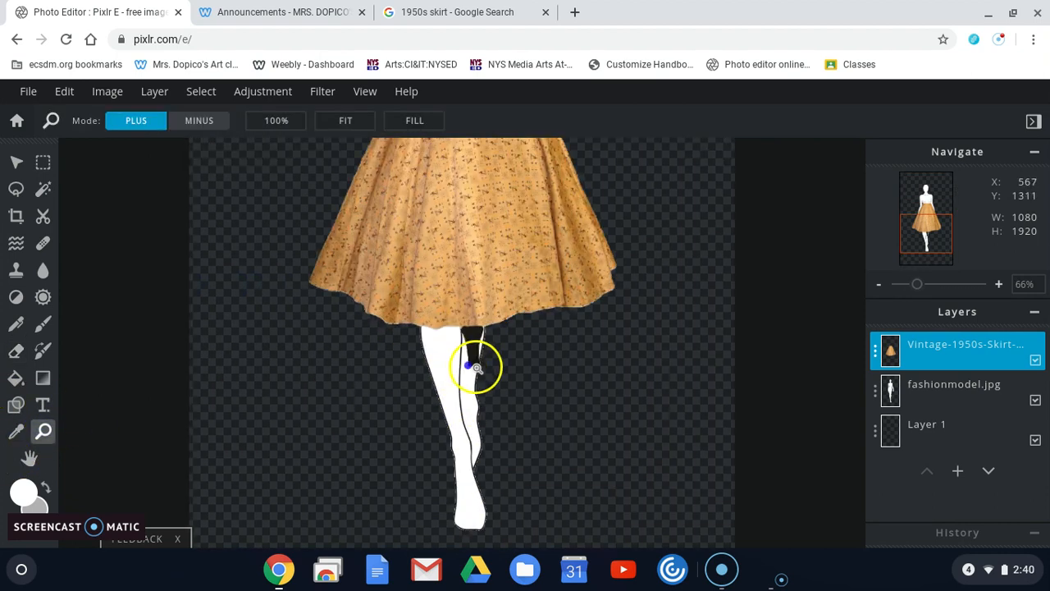
{"action": "left_click", "coordinate": [490, 357]}
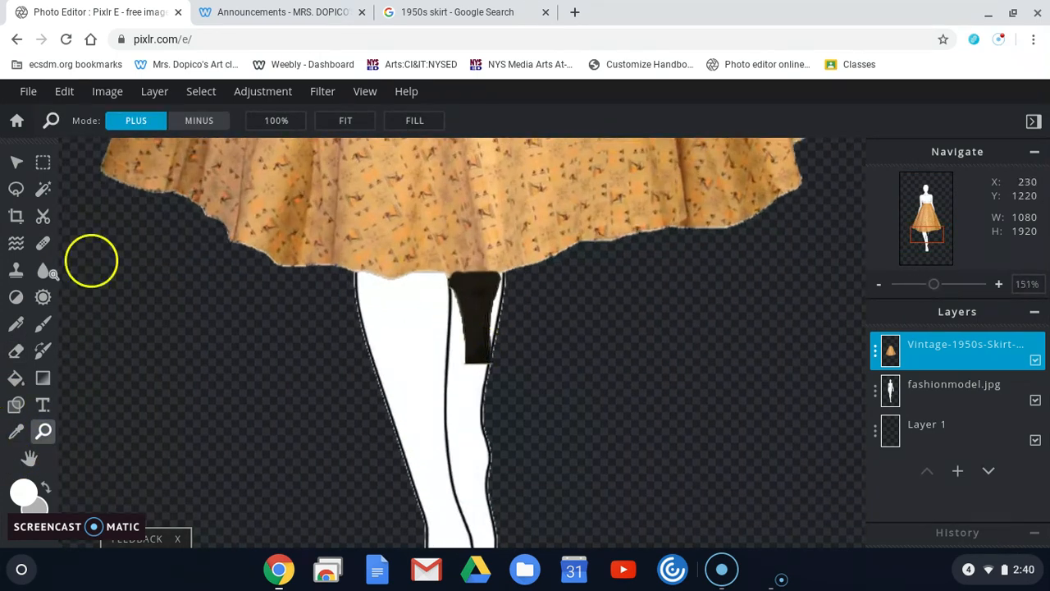
{"action": "mouse_move", "coordinate": [492, 356]}
{"action": "left_mouse_down"}
{"action": "mouse_move", "coordinate": [481, 364]}
{"action": "mouse_move", "coordinate": [443, 341]}
{"action": "left_mouse_up"}
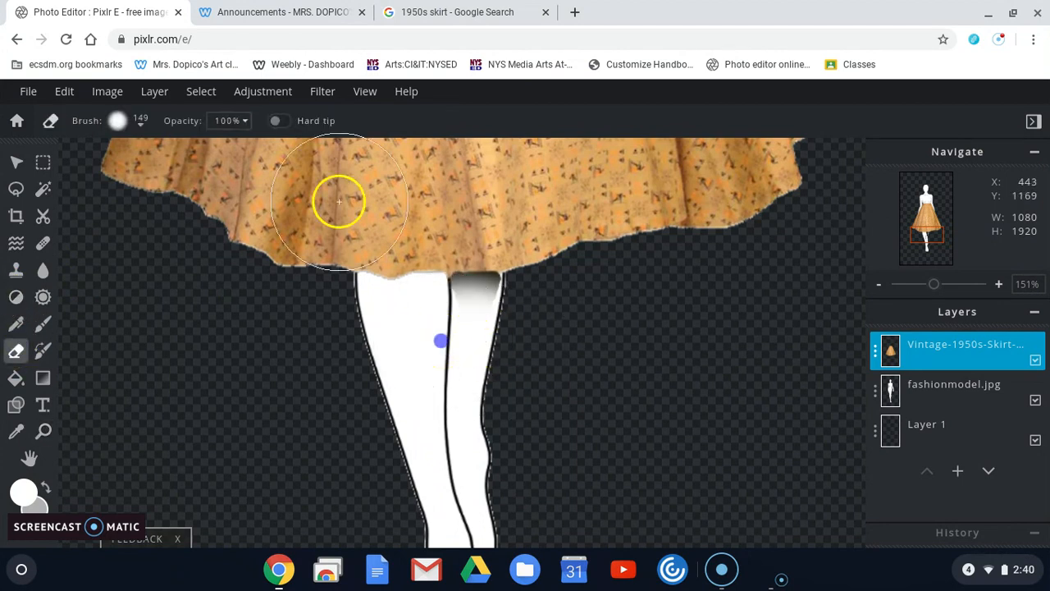
Reduce the eraser to 81 px and then 34 px, erasing the remaining dark stand close to the skirt's hem.
{"action": "left_click", "coordinate": [140, 121]}
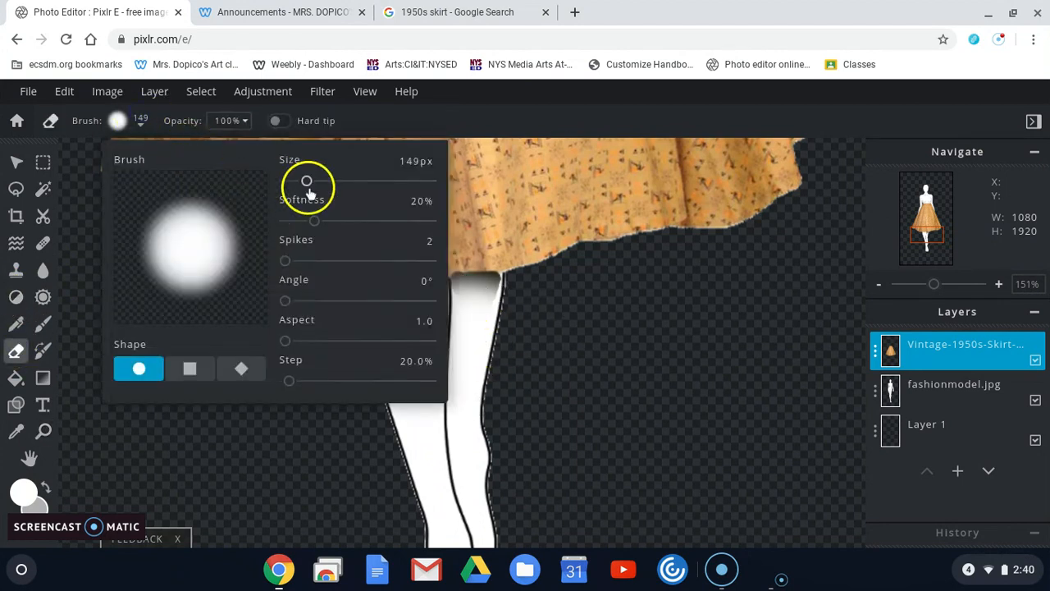
{"action": "left_click_drag", "start_coordinate": [307, 181], "coordinate": [297, 182]}
{"action": "left_click", "coordinate": [500, 340]}
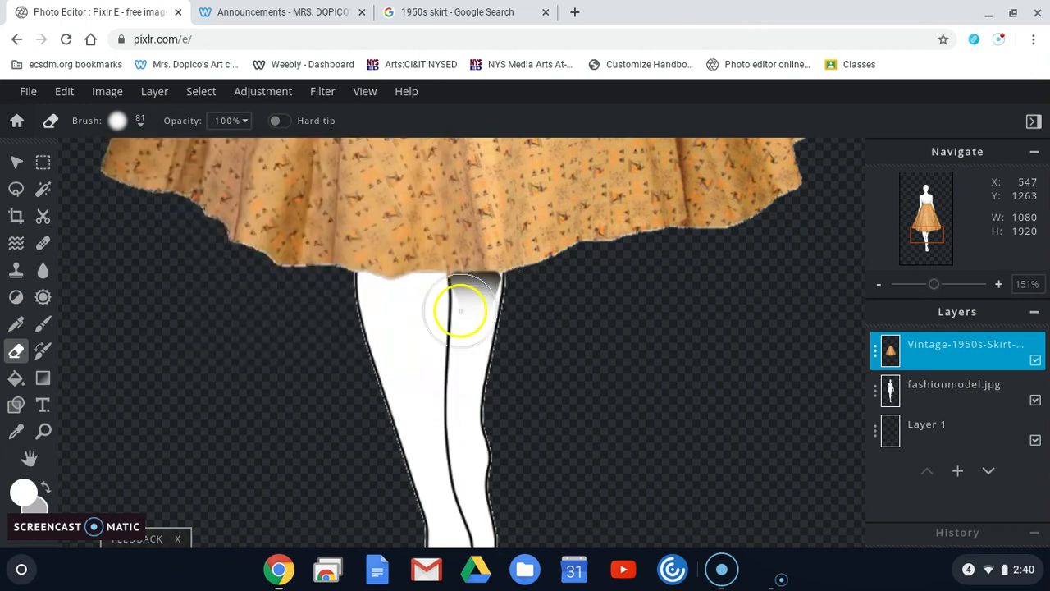
{"action": "left_click", "coordinate": [141, 121]}
{"action": "left_click_drag", "start_coordinate": [294, 180], "coordinate": [289, 180]}
{"action": "left_click", "coordinate": [499, 287]}
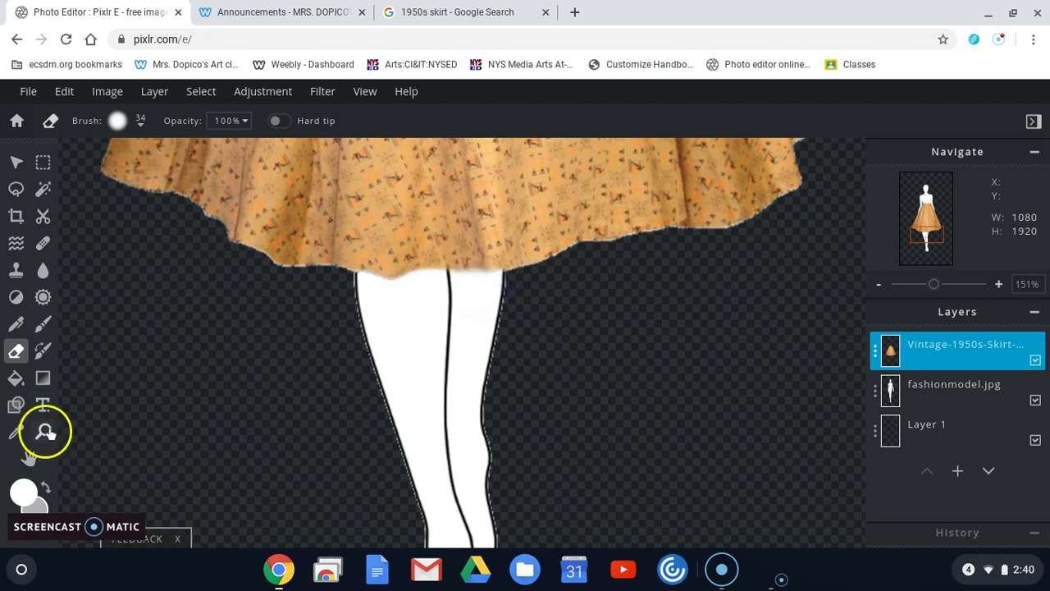
Move the skirt layer slightly down on the model to about left 204, top 655.
{"action": "left_click_drag", "start_coordinate": [935, 285], "coordinate": [907, 287]}
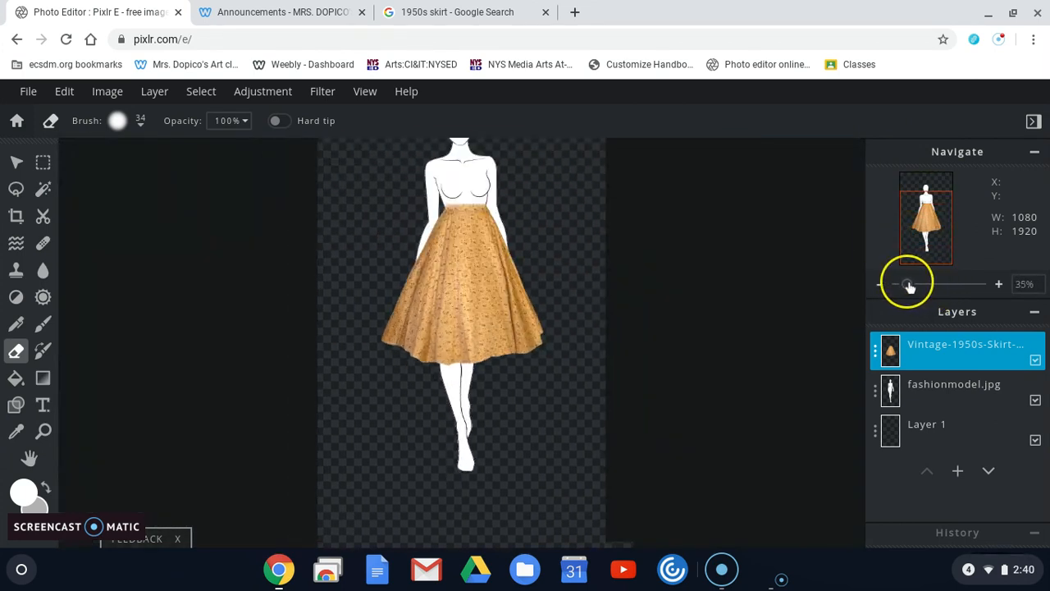
{"action": "scroll", "coordinate": [452, 342], "scroll_direction": "up", "scroll_amount": 1}
{"action": "scroll", "coordinate": [452, 347], "scroll_direction": "down", "scroll_amount": 2}
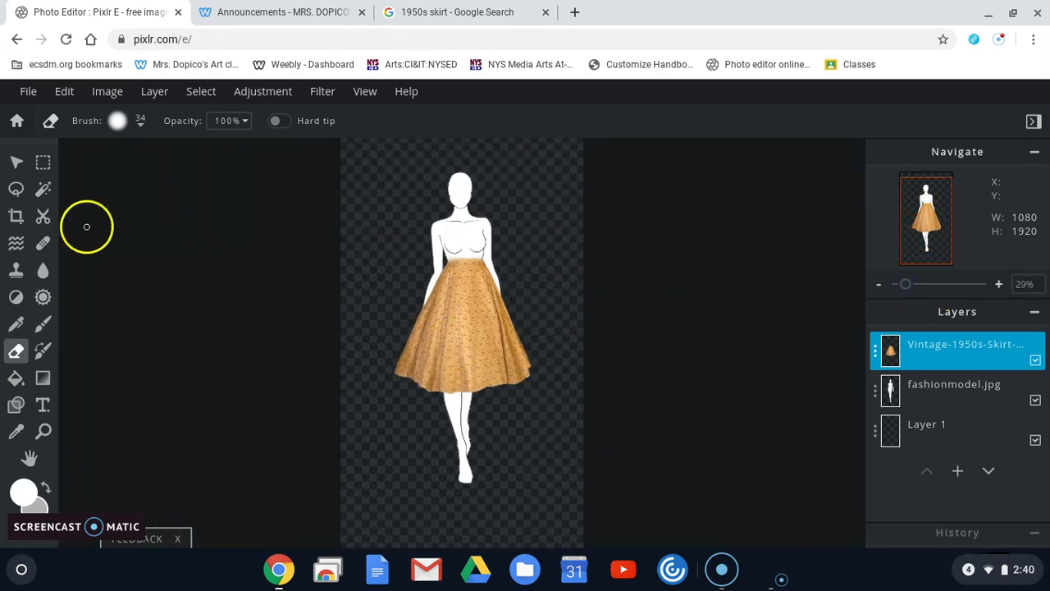
{"action": "left_click", "coordinate": [17, 162]}
{"action": "left_click_drag", "start_coordinate": [498, 295], "coordinate": [461, 320]}
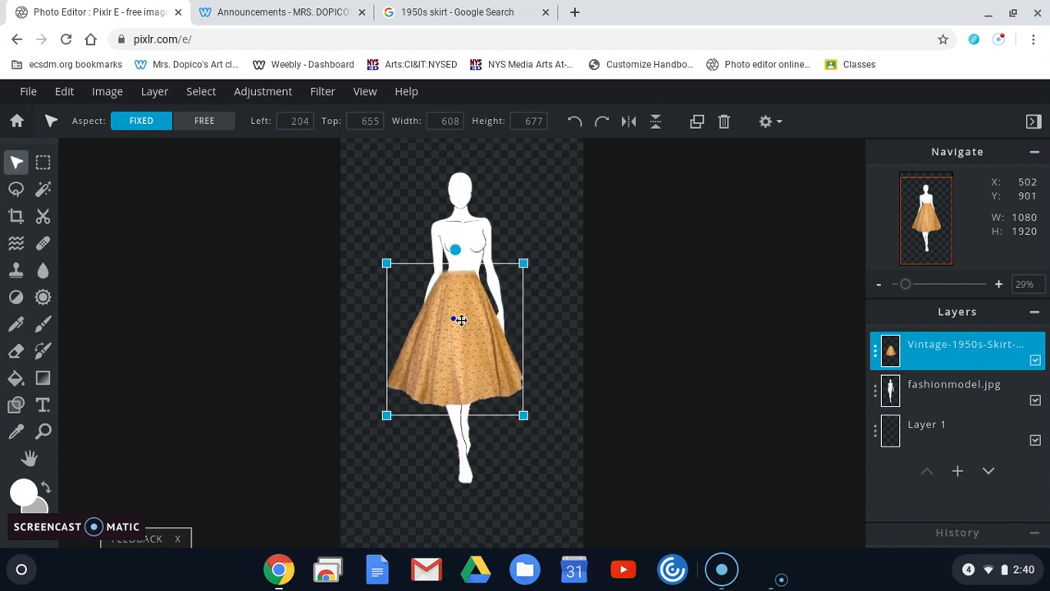
Resize the skirt with free aspect to about 653 x 623 and fit it to the model's waist at about left 214, top 649.
{"action": "left_click", "coordinate": [228, 124]}
{"action": "left_click_drag", "start_coordinate": [523, 416], "coordinate": [531, 425]}
{"action": "left_click_drag", "start_coordinate": [533, 434], "coordinate": [528, 436]}
{"action": "mouse_move", "coordinate": [487, 386]}
{"action": "left_mouse_down"}
{"action": "mouse_move", "coordinate": [492, 398]}
{"action": "mouse_move", "coordinate": [488, 385]}
{"action": "left_mouse_up"}
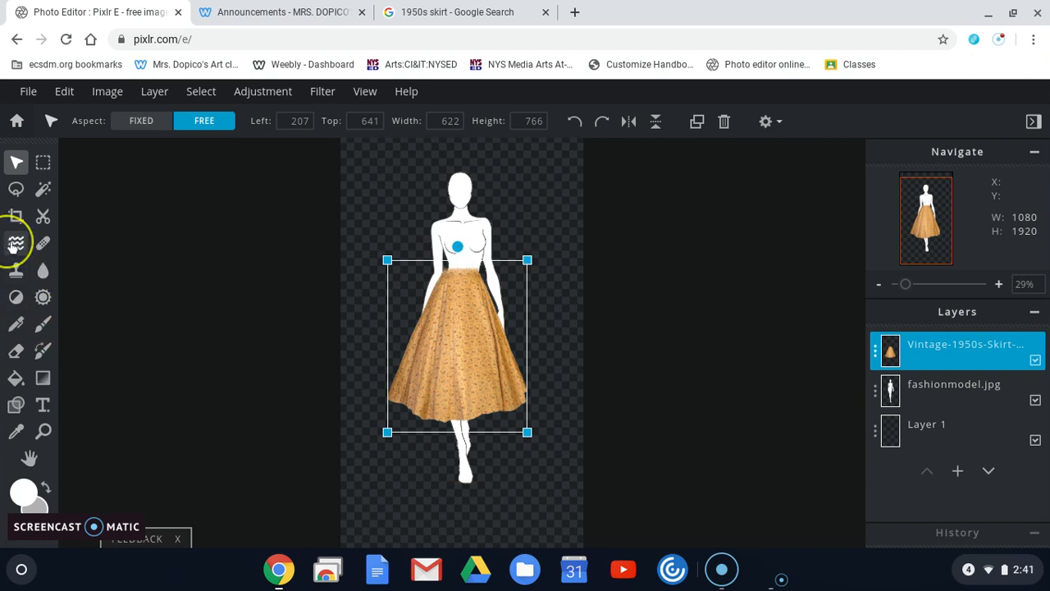
{"action": "left_click_drag", "start_coordinate": [530, 432], "coordinate": [538, 401]}
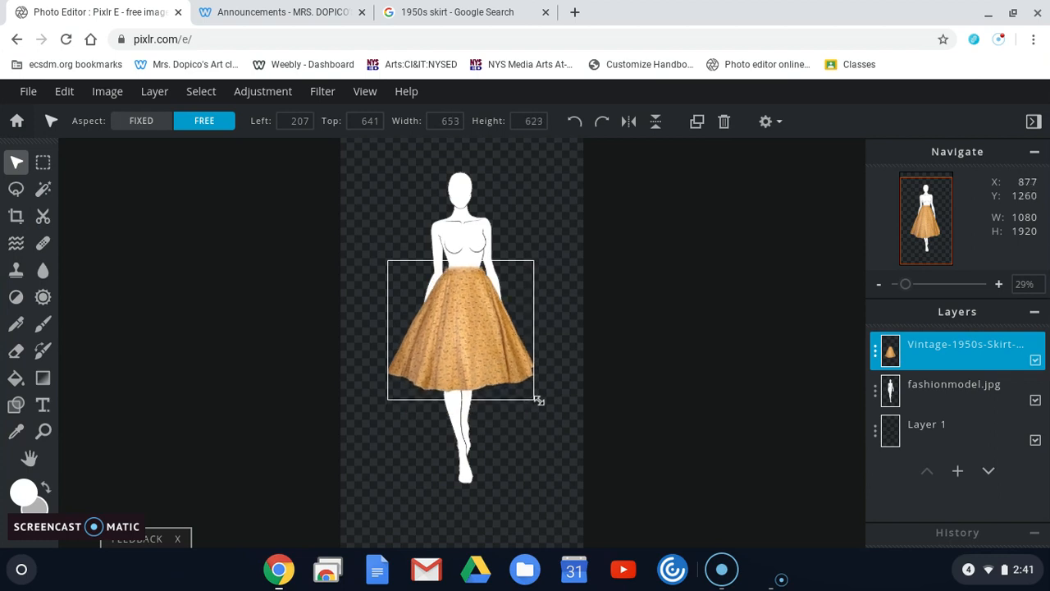
{"action": "left_click_drag", "start_coordinate": [486, 374], "coordinate": [475, 361]}
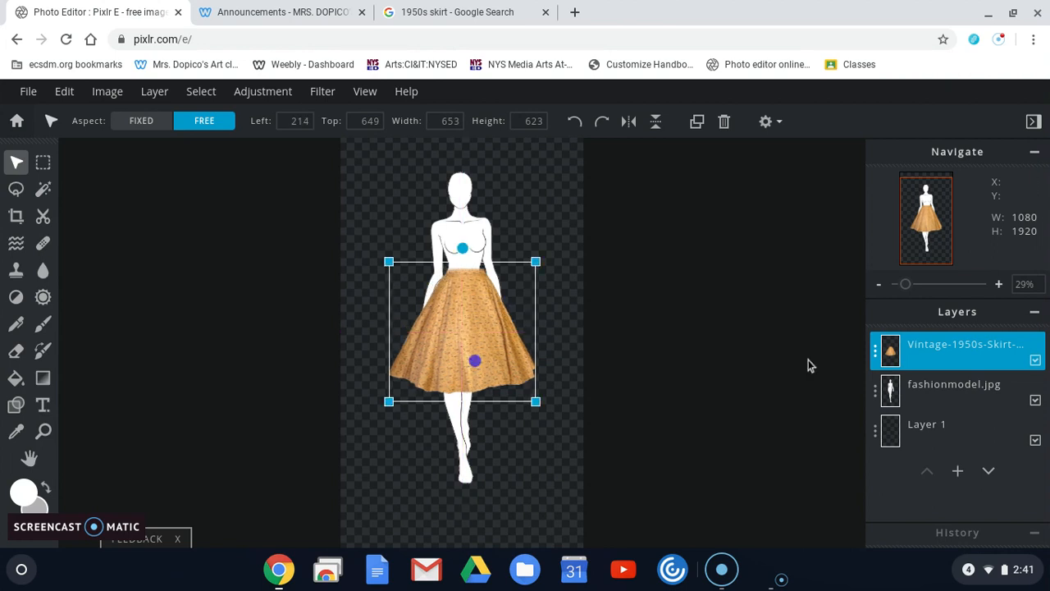
Reshape the left hip edge of the skirt just below the waist with the Liquify tool at size 50 and 50% strength.
{"action": "left_click", "coordinate": [18, 246]}
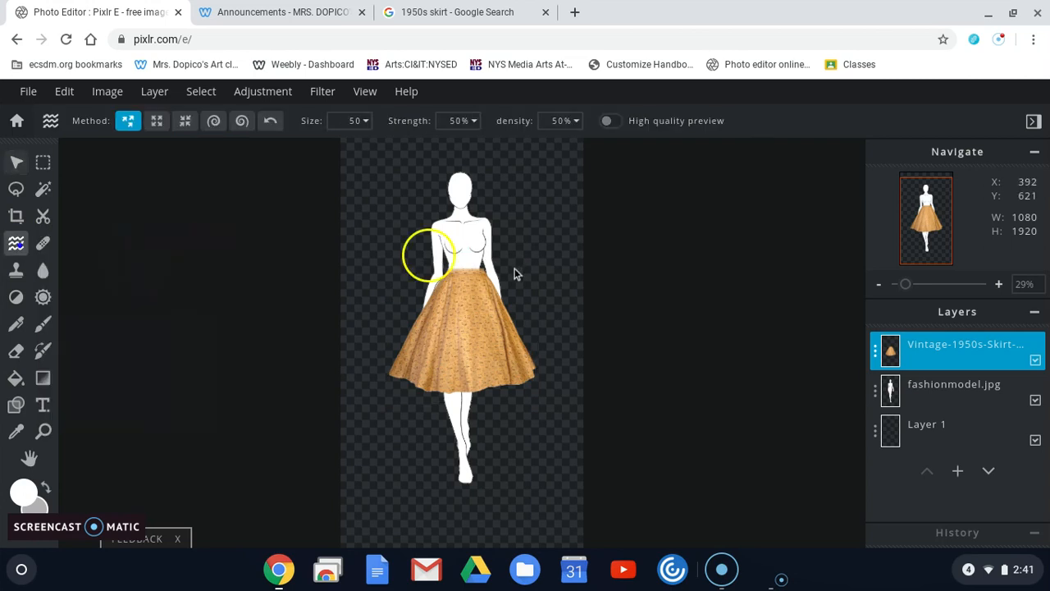
{"action": "left_click", "coordinate": [42, 428]}
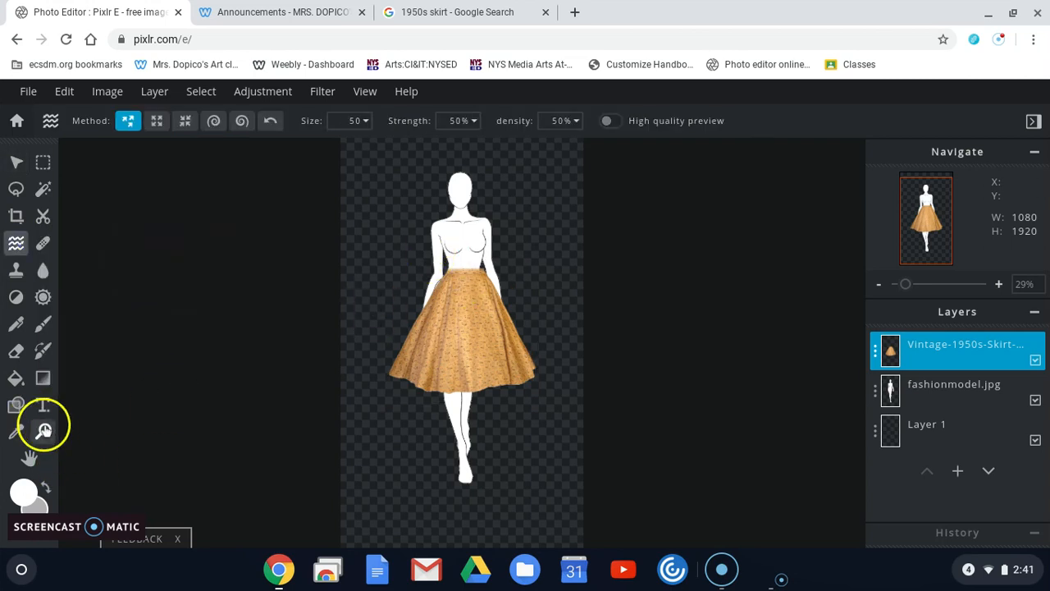
{"action": "left_click", "coordinate": [450, 303]}
{"action": "left_click", "coordinate": [481, 305]}
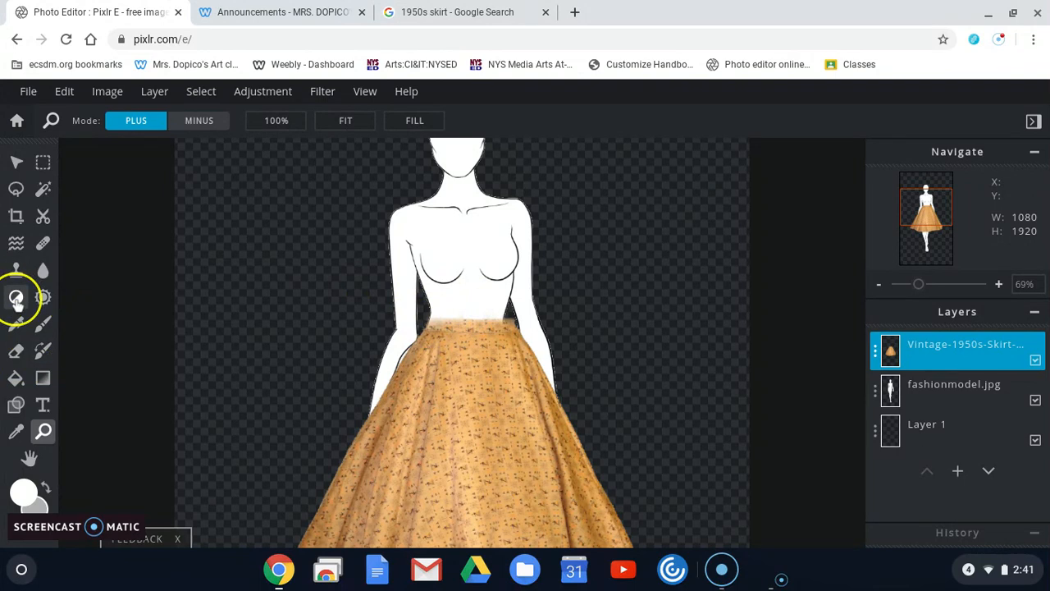
{"action": "left_click", "coordinate": [16, 243]}
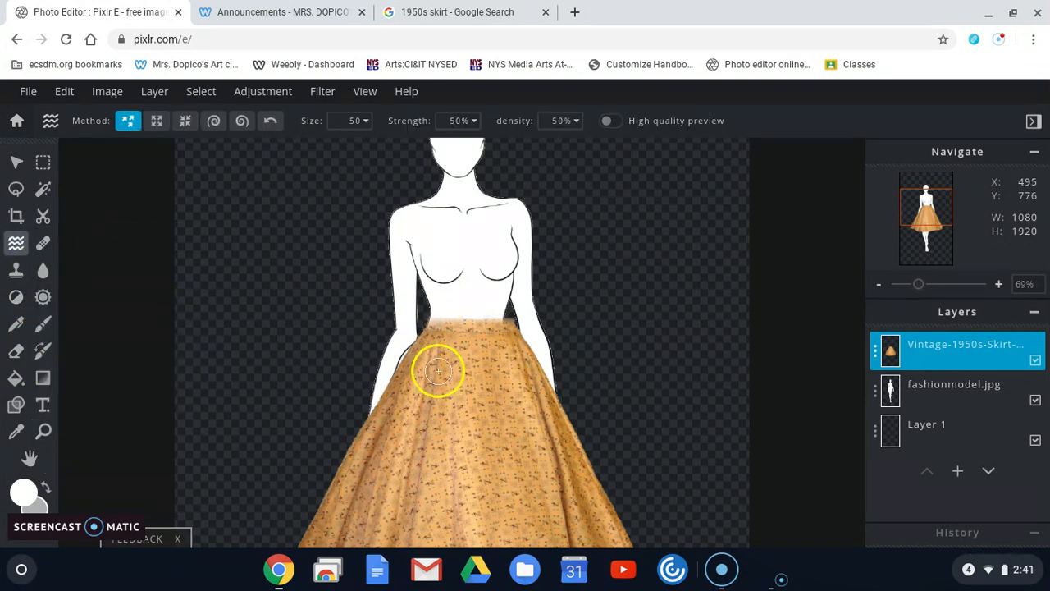
{"action": "left_click_drag", "start_coordinate": [388, 382], "coordinate": [432, 337]}
{"action": "left_click_drag", "start_coordinate": [395, 369], "coordinate": [419, 342]}
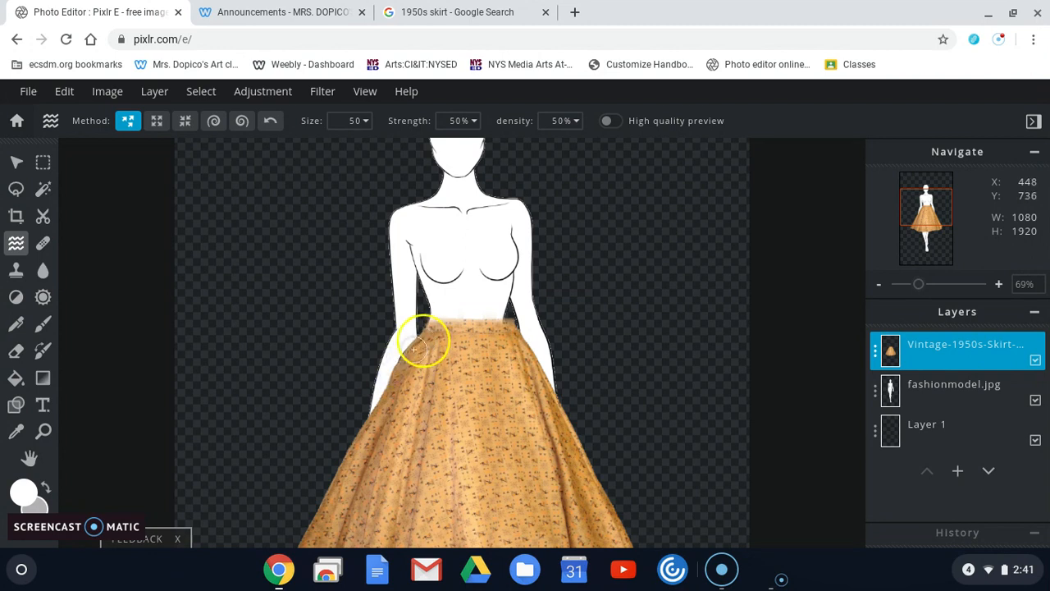
{"action": "mouse_move", "coordinate": [390, 376]}
{"action": "left_mouse_down"}
{"action": "mouse_move", "coordinate": [424, 331]}
{"action": "mouse_move", "coordinate": [404, 374]}
{"action": "left_mouse_up"}
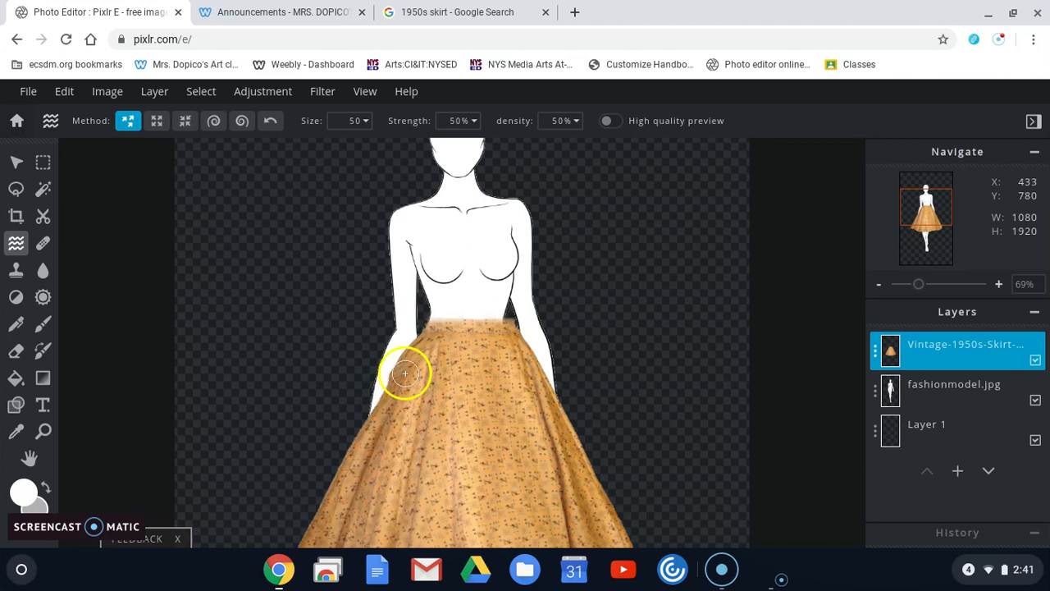
Erase the excess fabric at the right corner of the skirt's waistband with the soft 34 px eraser.
{"action": "left_click", "coordinate": [16, 350]}
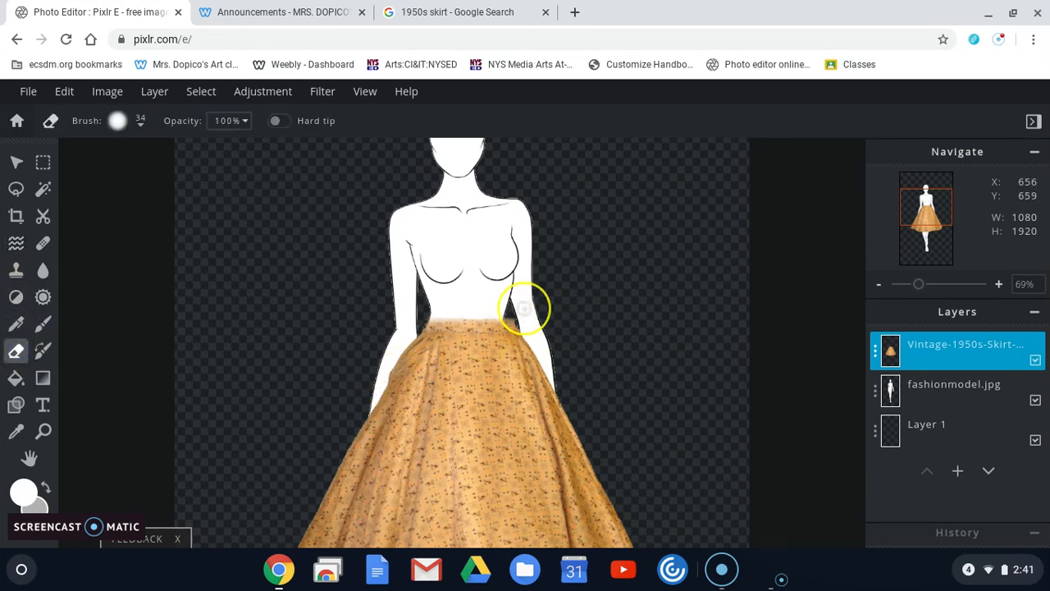
{"action": "left_click_drag", "start_coordinate": [499, 308], "coordinate": [507, 316]}
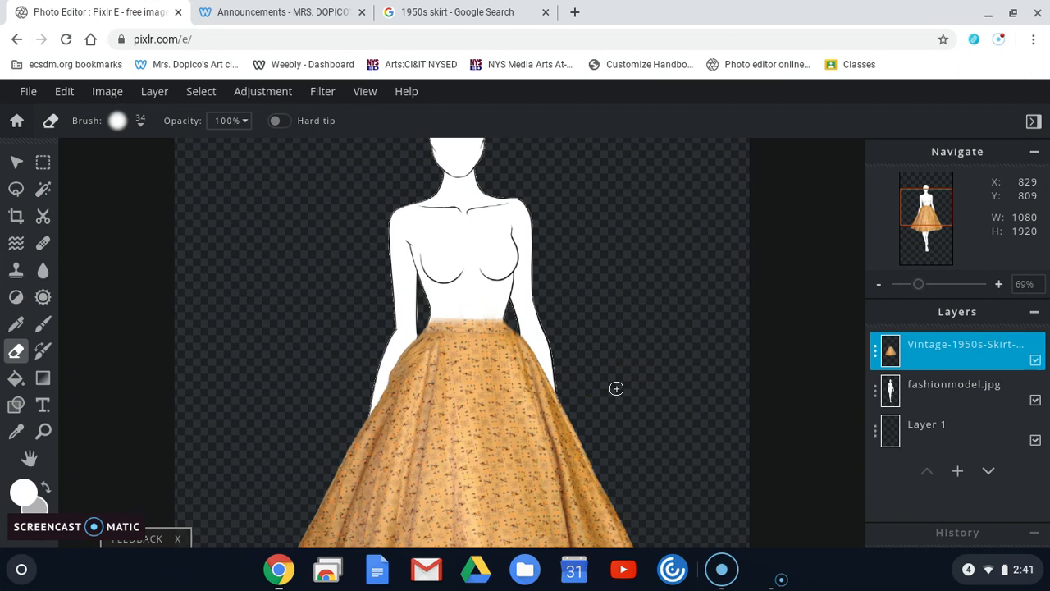
{"action": "scroll", "coordinate": [431, 441], "scroll_direction": "down", "scroll_amount": 5}
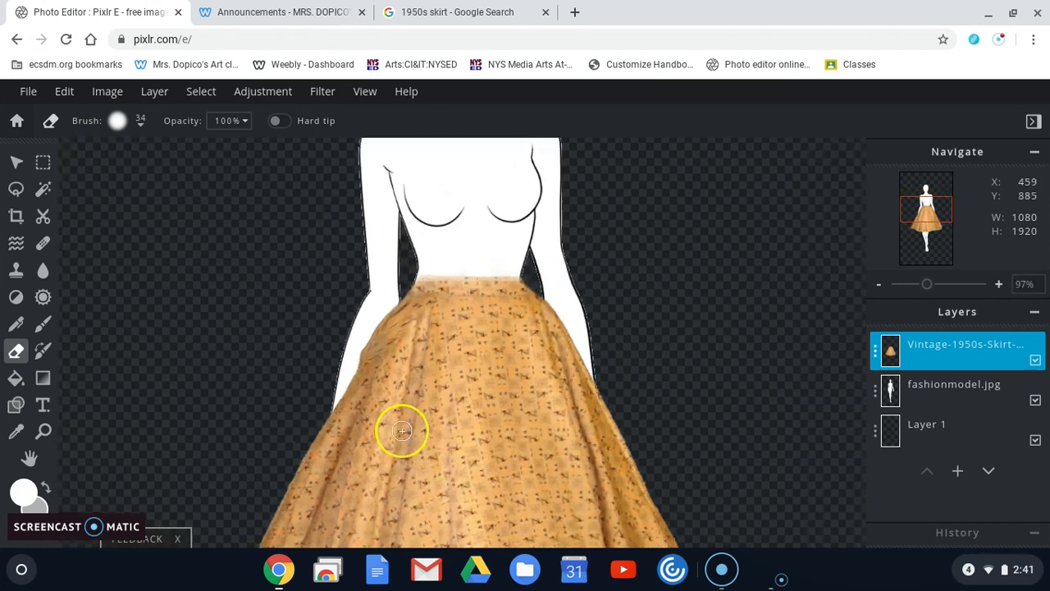
{"action": "scroll", "coordinate": [402, 412], "scroll_direction": "down", "scroll_amount": 1}
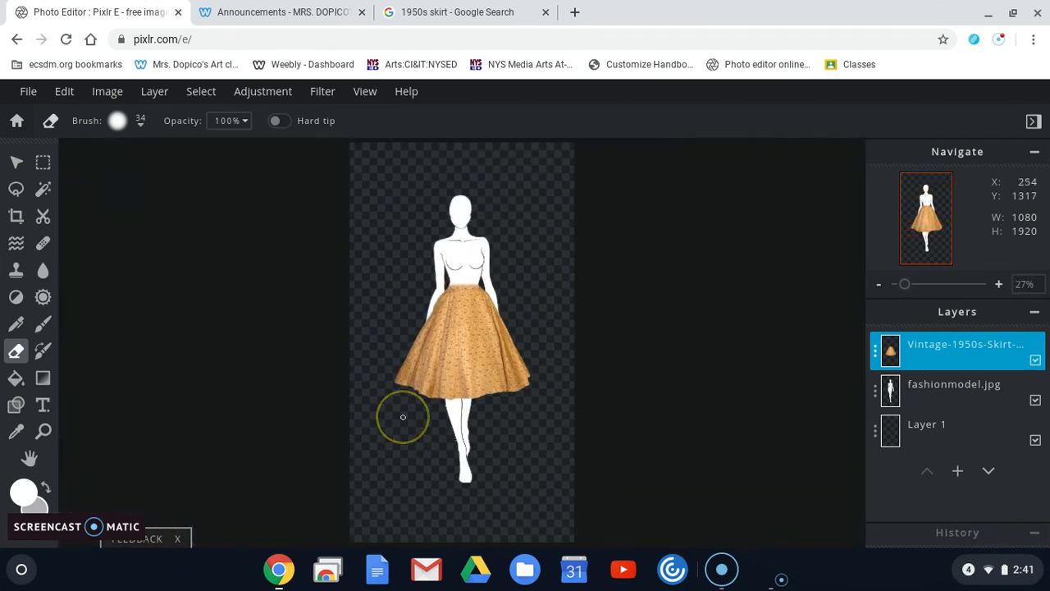
{"action": "scroll", "coordinate": [452, 366], "scroll_direction": "up", "scroll_amount": 4}
{"action": "scroll", "coordinate": [476, 434], "scroll_direction": "down", "scroll_amount": 3}
{"action": "scroll", "coordinate": [478, 480], "scroll_direction": "up", "scroll_amount": 2}
{"action": "scroll", "coordinate": [474, 478], "scroll_direction": "down", "scroll_amount": 2}
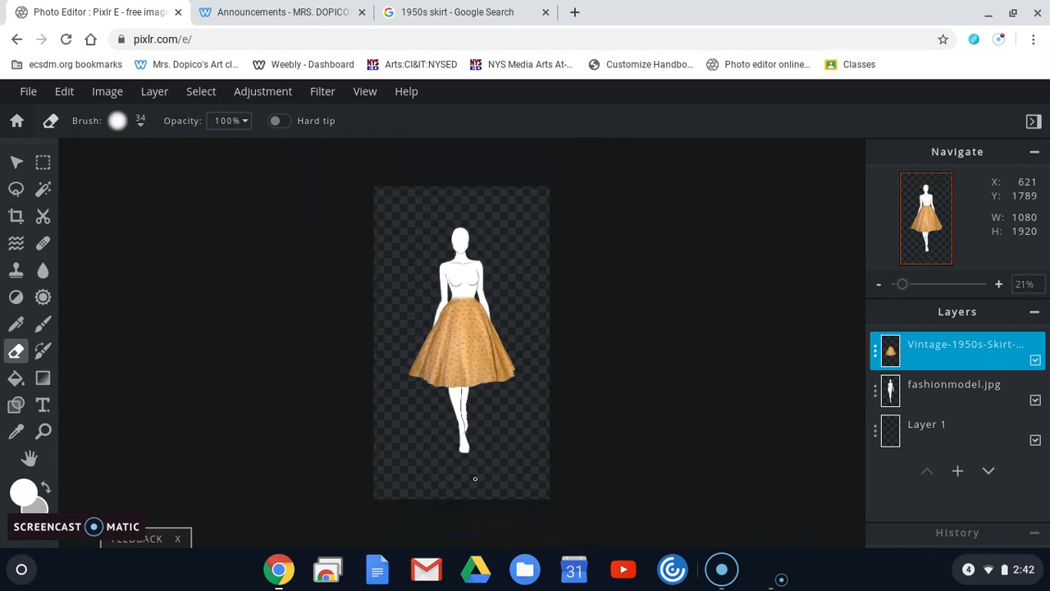
Choose the Fill tool and set the foreground color to a light peach skin tone with hue 32.
{"action": "scroll", "coordinate": [472, 474], "scroll_direction": "up", "scroll_amount": 4}
{"action": "scroll", "coordinate": [473, 474], "scroll_direction": "up", "scroll_amount": 2}
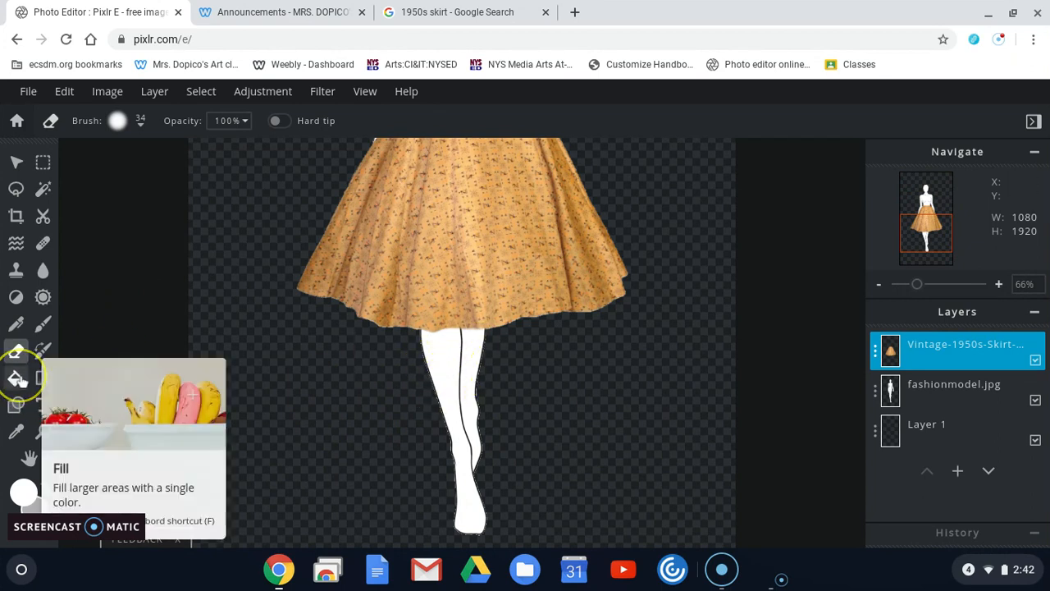
{"action": "left_click", "coordinate": [16, 377]}
{"action": "left_click", "coordinate": [25, 492]}
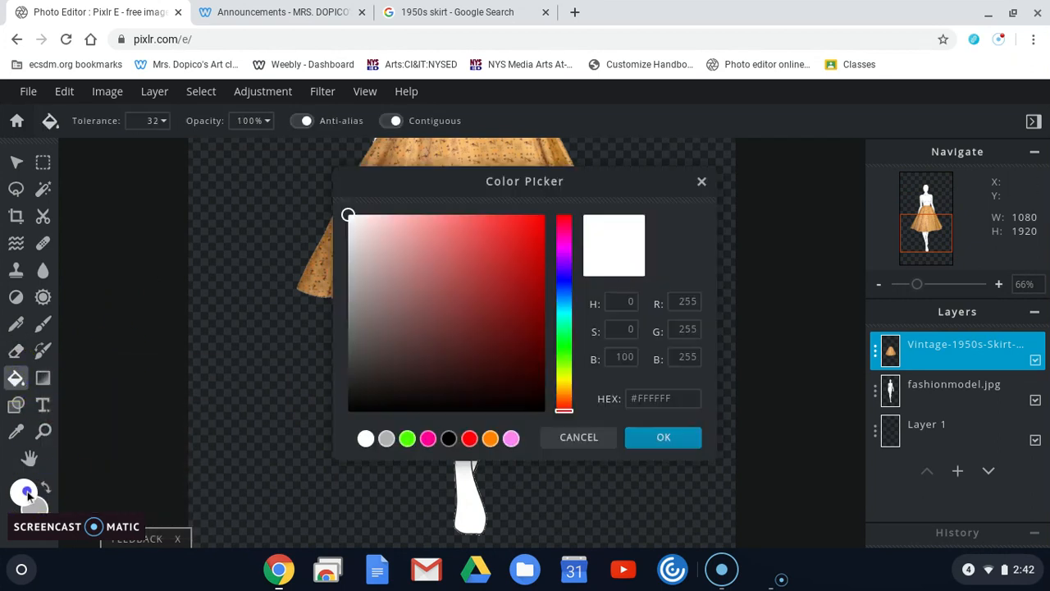
{"action": "left_click", "coordinate": [564, 387]}
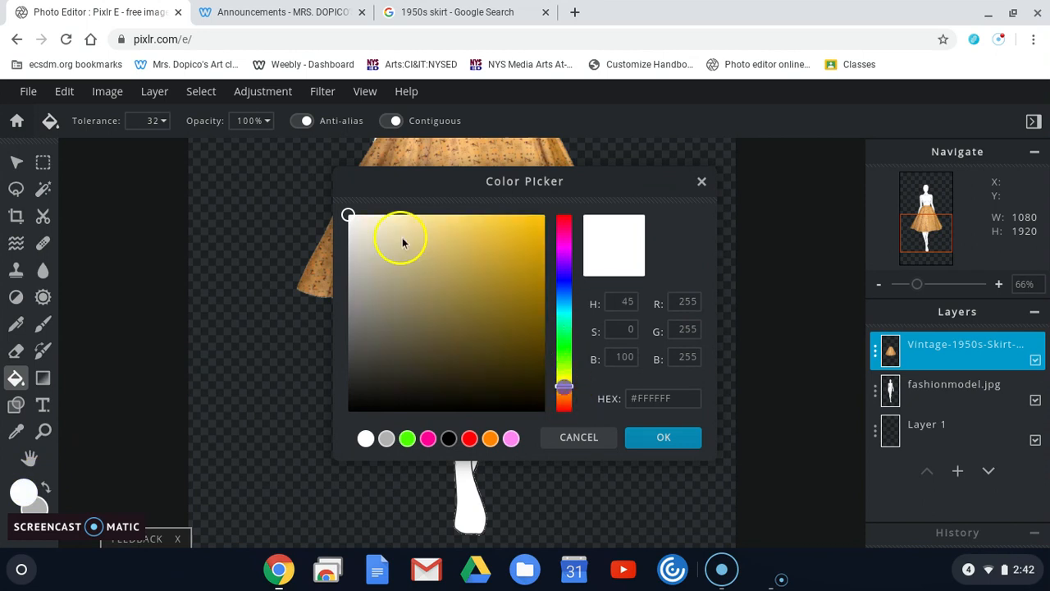
{"action": "left_click_drag", "start_coordinate": [566, 386], "coordinate": [566, 399]}
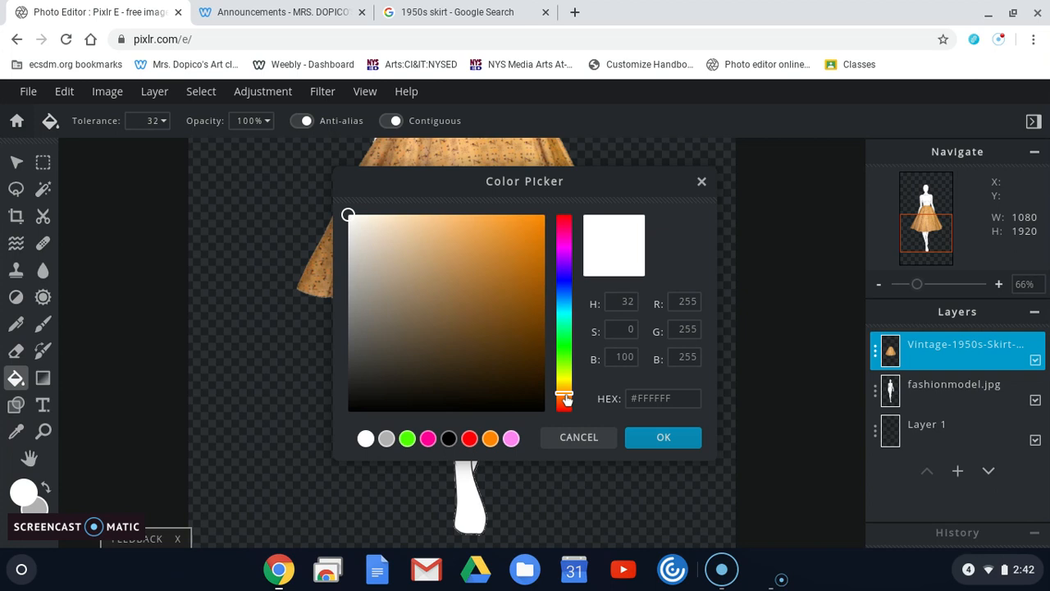
{"action": "left_click", "coordinate": [430, 225]}
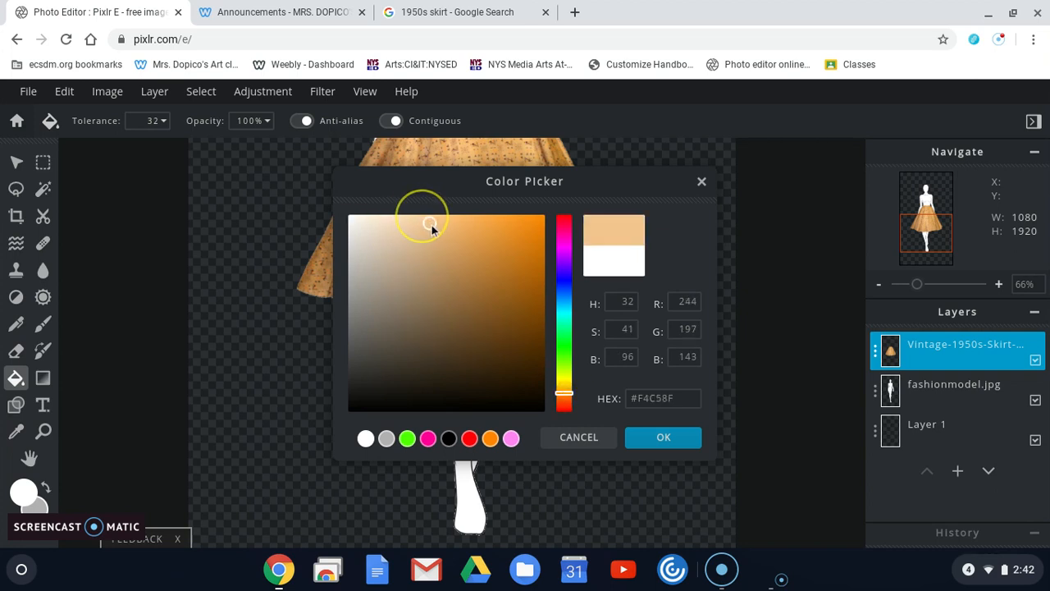
{"action": "left_click_drag", "start_coordinate": [464, 218], "coordinate": [445, 215]}
{"action": "left_click", "coordinate": [648, 440]}
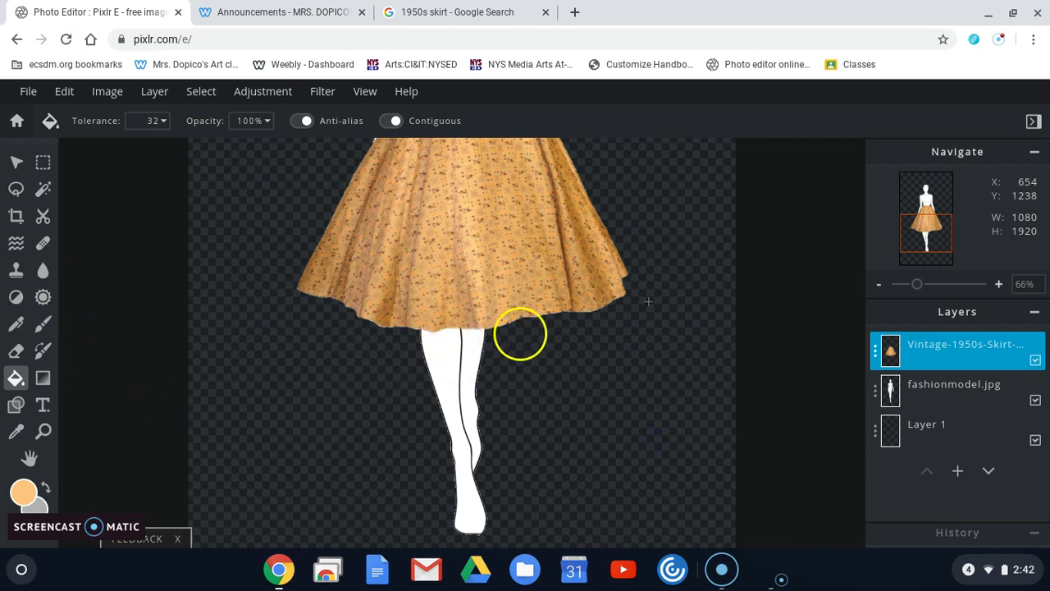
Fill the model's body and head with the peach skin tone on the fashionmodel.jpg layer.
{"action": "left_click", "coordinate": [978, 402]}
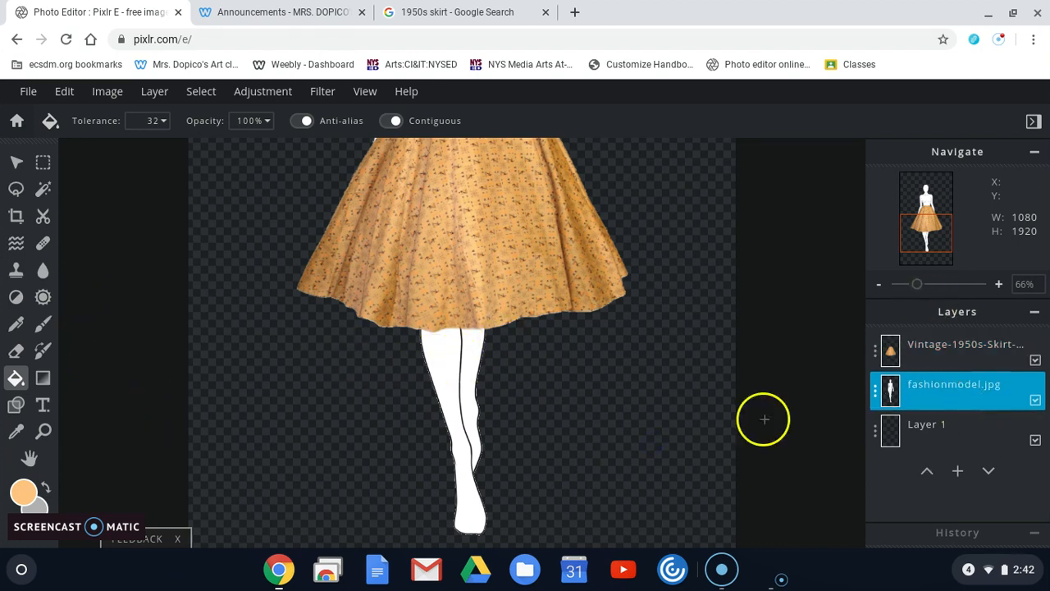
{"action": "left_click", "coordinate": [443, 359]}
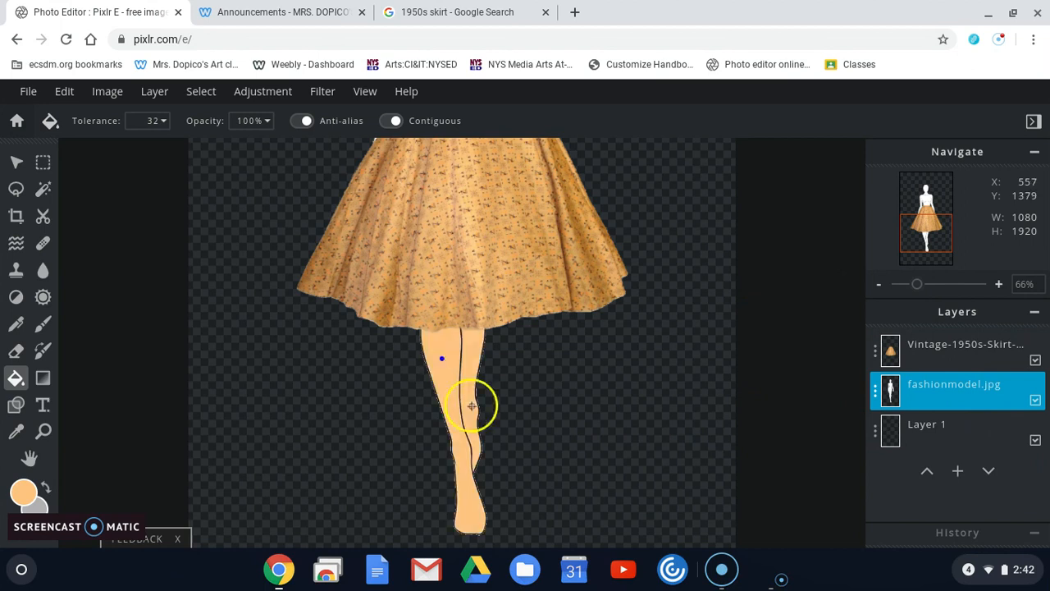
{"action": "scroll", "coordinate": [534, 416], "scroll_direction": "down", "scroll_amount": 3}
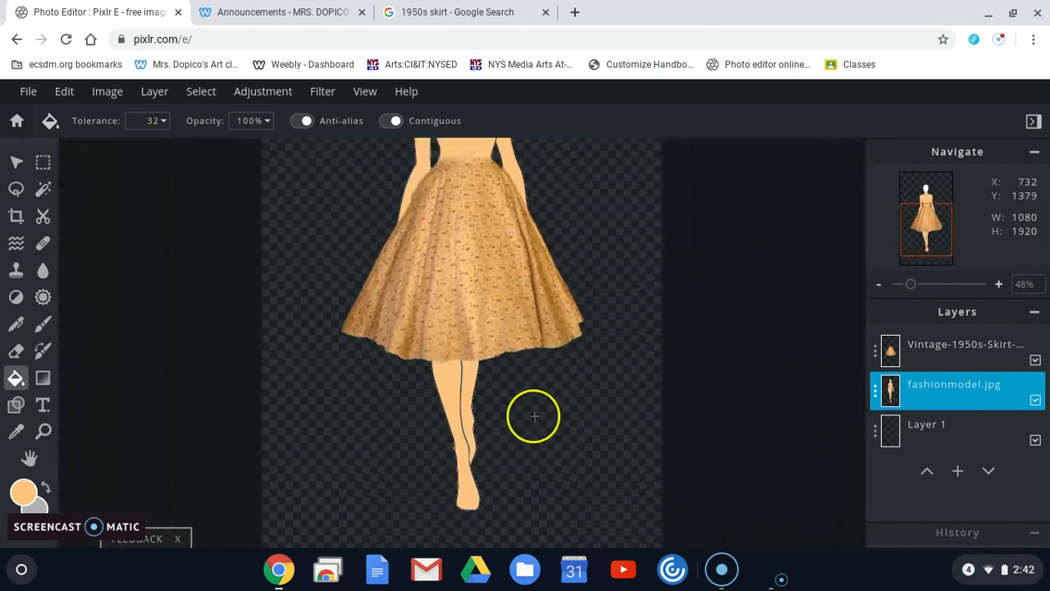
{"action": "scroll", "coordinate": [534, 416], "scroll_direction": "down", "scroll_amount": 1}
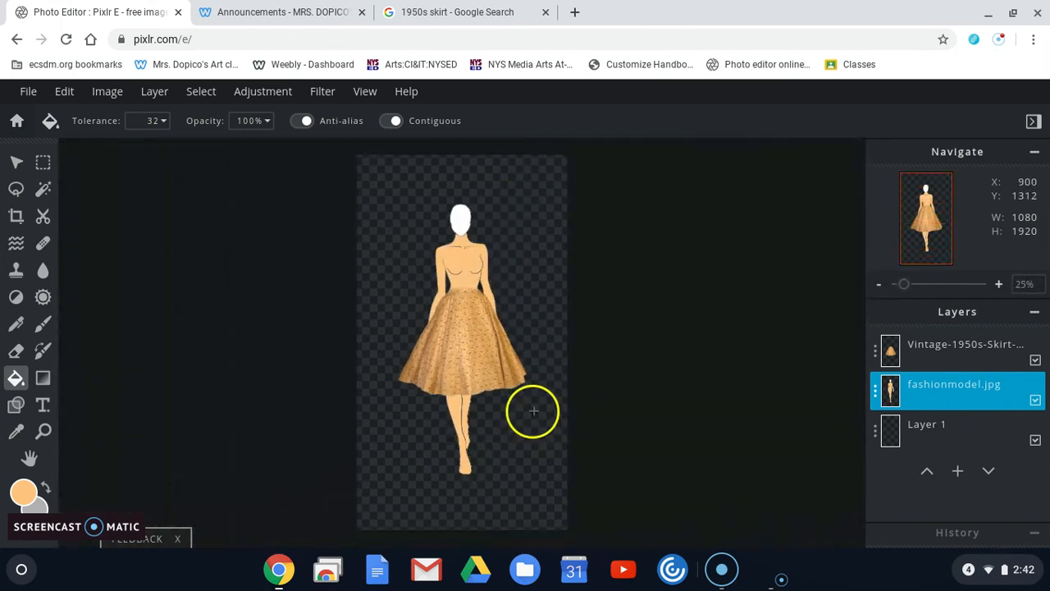
{"action": "left_click", "coordinate": [461, 216]}
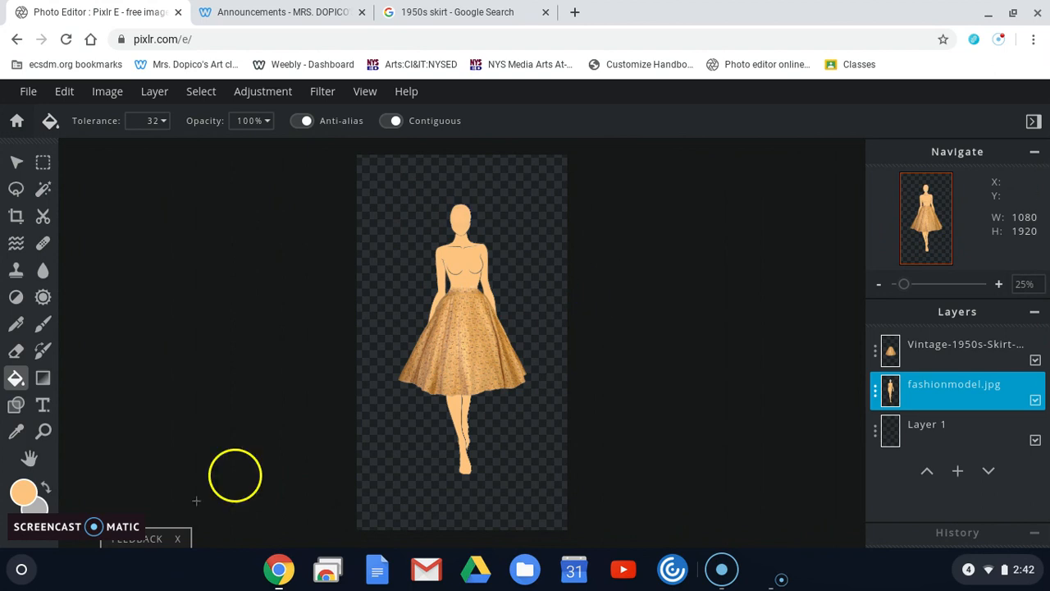
{"action": "left_click", "coordinate": [42, 430]}
{"action": "left_click", "coordinate": [484, 337]}
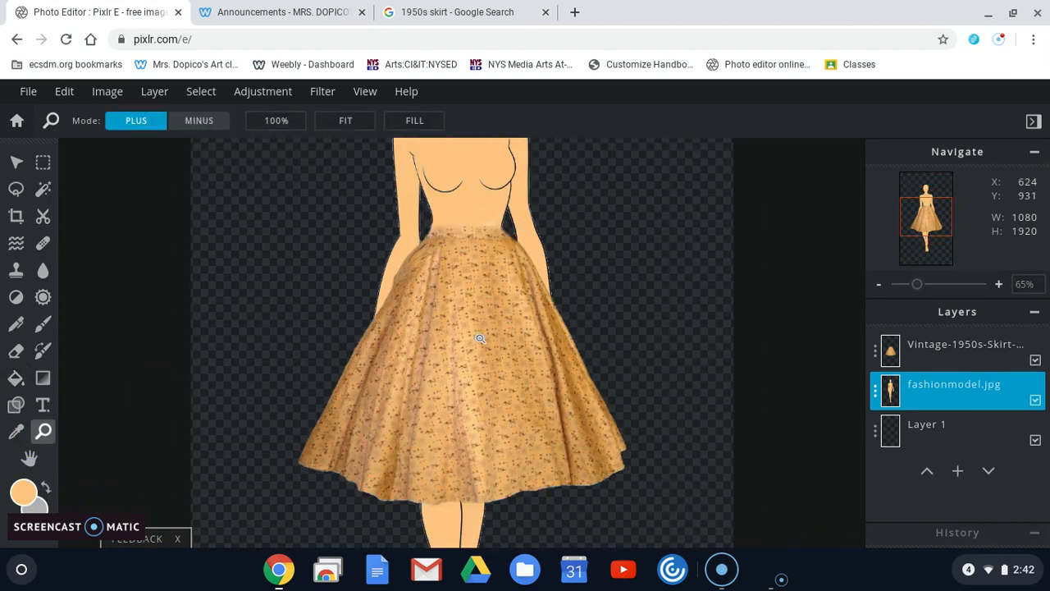
{"action": "scroll", "coordinate": [480, 338], "scroll_direction": "up", "scroll_amount": 3}
{"action": "scroll", "coordinate": [480, 338], "scroll_direction": "down", "scroll_amount": 5}
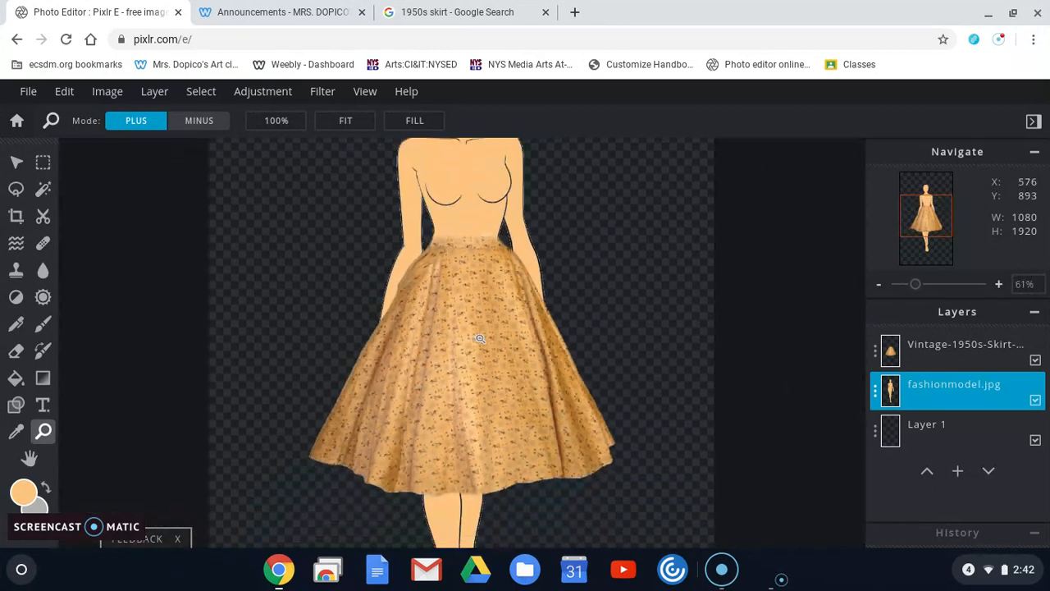
{"action": "scroll", "coordinate": [480, 338], "scroll_direction": "down", "scroll_amount": 3}
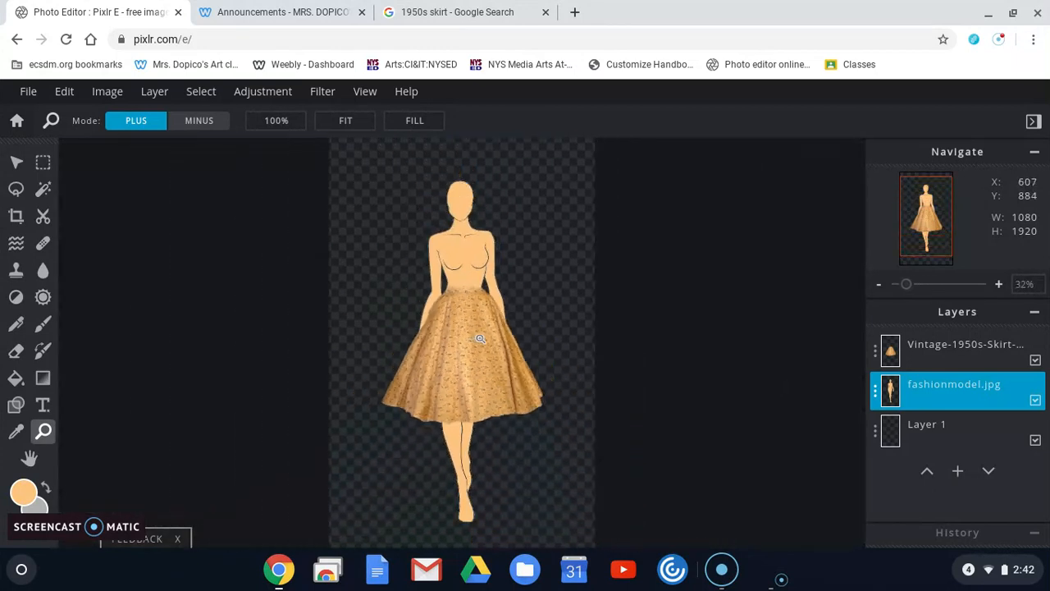
Switch to Google Images and search for "1950s blouse".
{"action": "left_click", "coordinate": [424, 12]}
{"action": "scroll", "coordinate": [413, 179], "scroll_direction": "up", "scroll_amount": 8}
{"action": "left_click", "coordinate": [227, 113]}
{"action": "key", "text": "BackSpace"}
{"action": "key", "text": "BackSpace"}
{"action": "key", "text": "BackSpace"}
{"action": "key", "text": "BackSpace"}
{"action": "key", "text": "BackSpace"}
{"action": "type", "text": "top"}
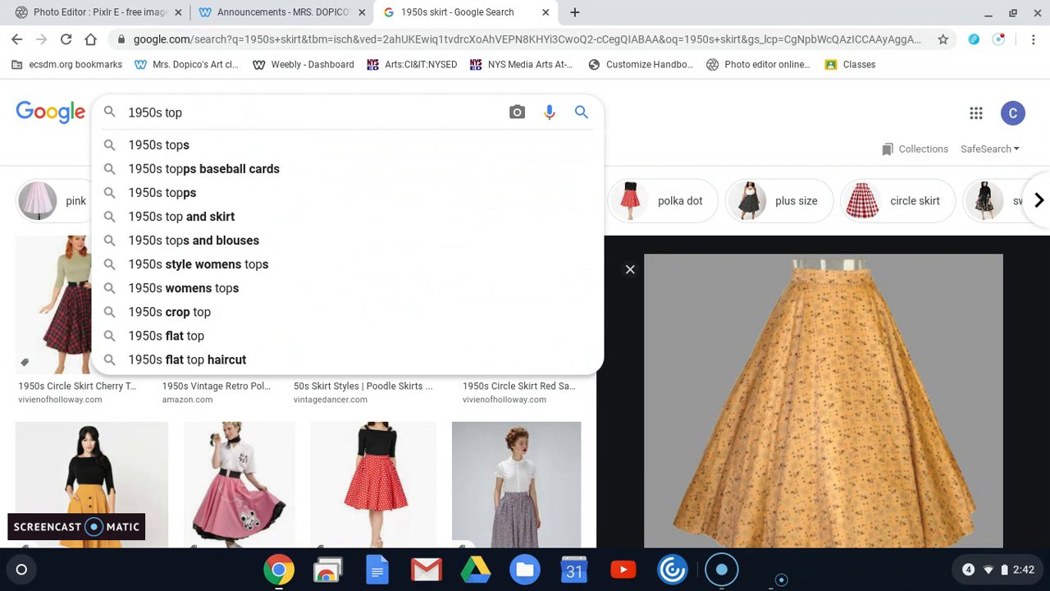
{"action": "key", "text": "BackSpace"}
{"action": "key", "text": "BackSpace"}
{"action": "key", "text": "BackSpace"}
{"action": "type", "text": "blou"}
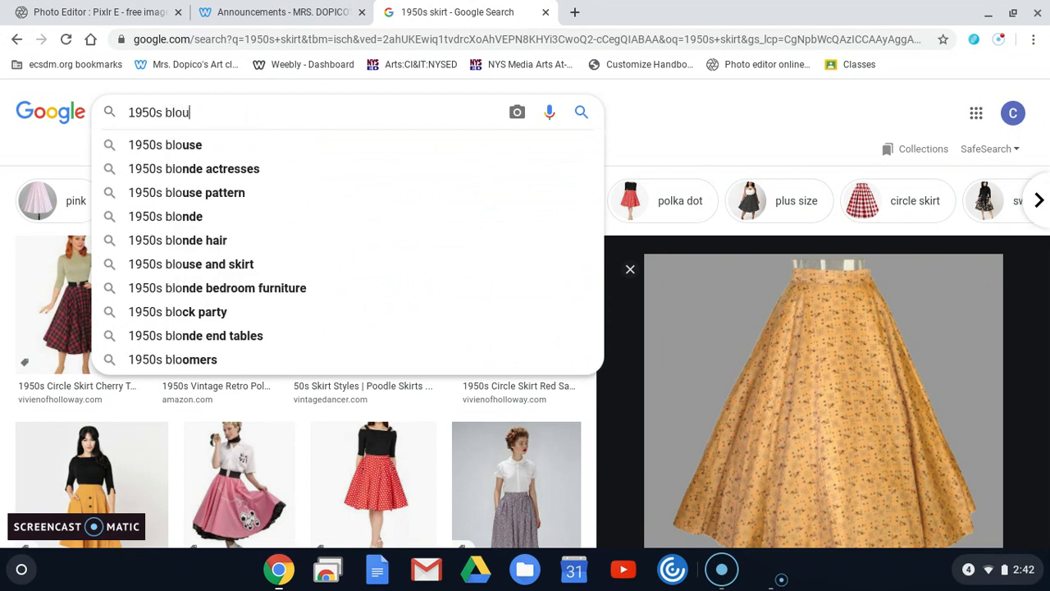
{"action": "type", "text": "se"}
{"action": "key", "text": "Return"}
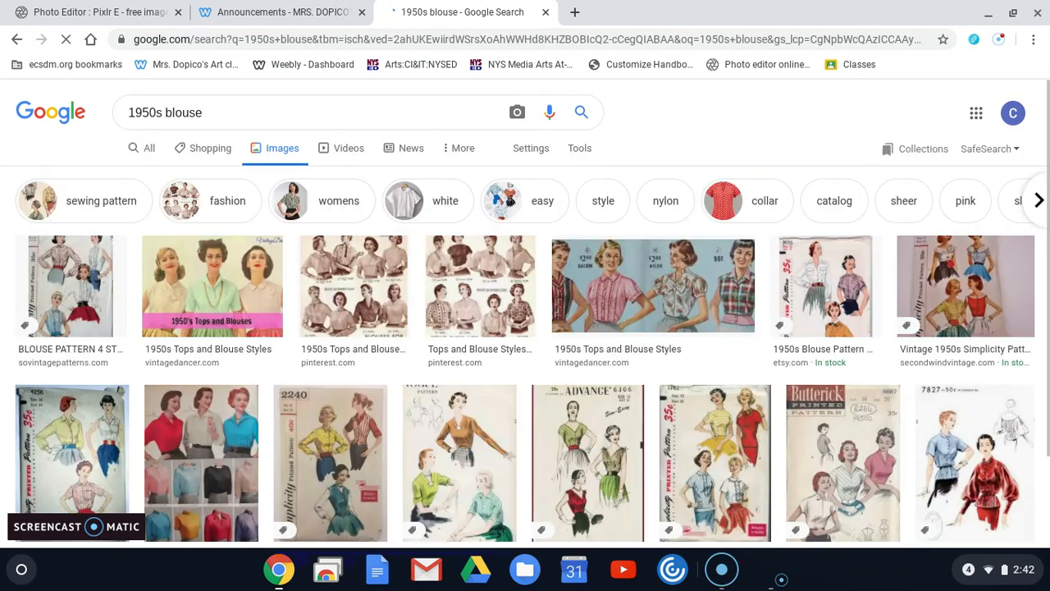
Find the rust-coloured 1950s cotton blouse on a mannequin and save its image as il_fullxfull.1974375895_cqna.jpg in the 1950s folder.
{"action": "scroll", "coordinate": [485, 435], "scroll_direction": "down", "scroll_amount": 3}
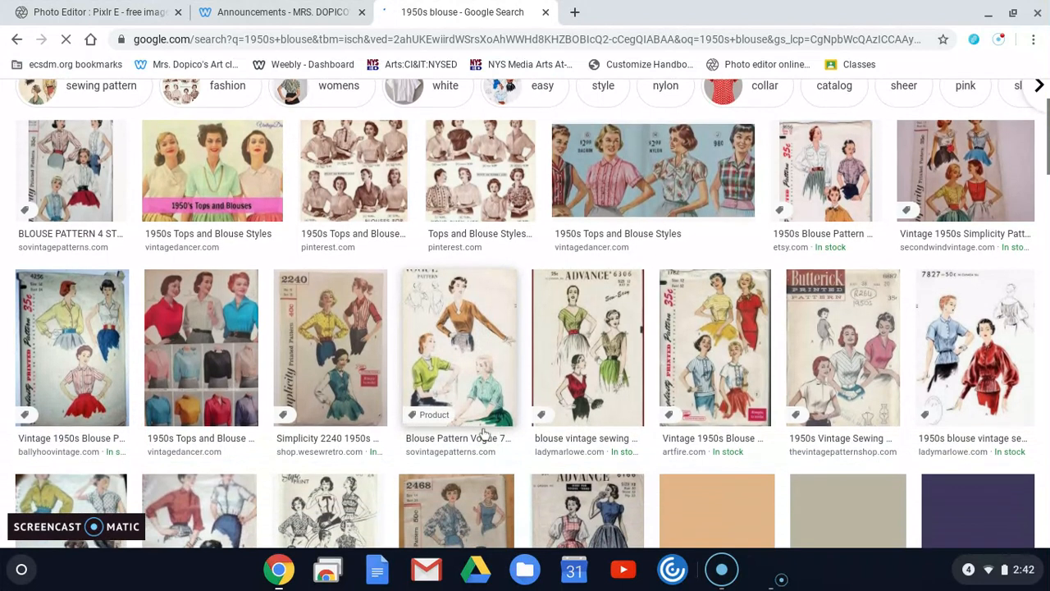
{"action": "scroll", "coordinate": [485, 435], "scroll_direction": "down", "scroll_amount": 7}
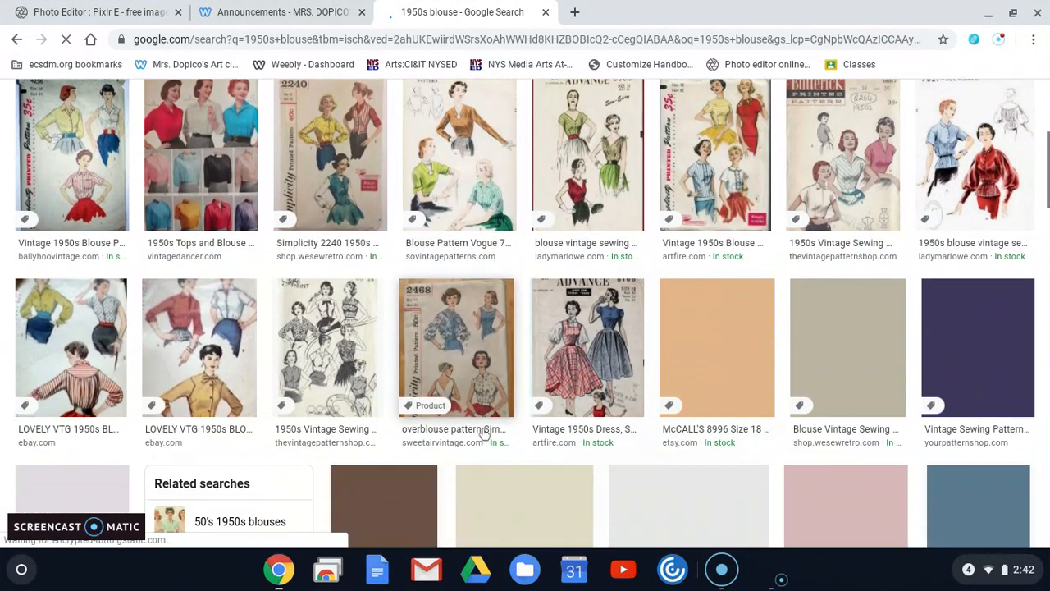
{"action": "scroll", "coordinate": [485, 434], "scroll_direction": "down", "scroll_amount": 8}
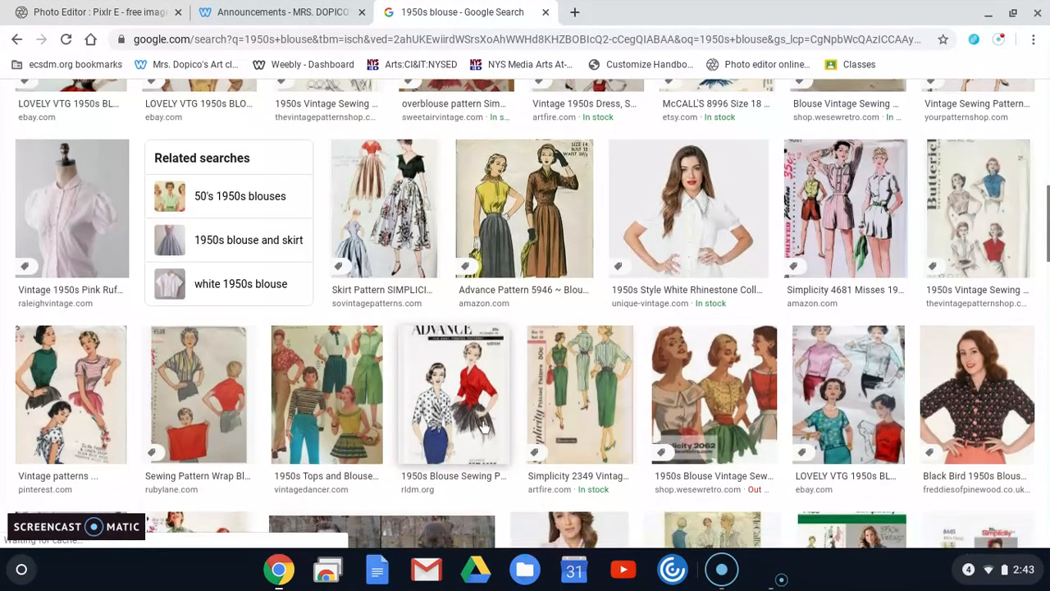
{"action": "scroll", "coordinate": [485, 426], "scroll_direction": "down", "scroll_amount": 5}
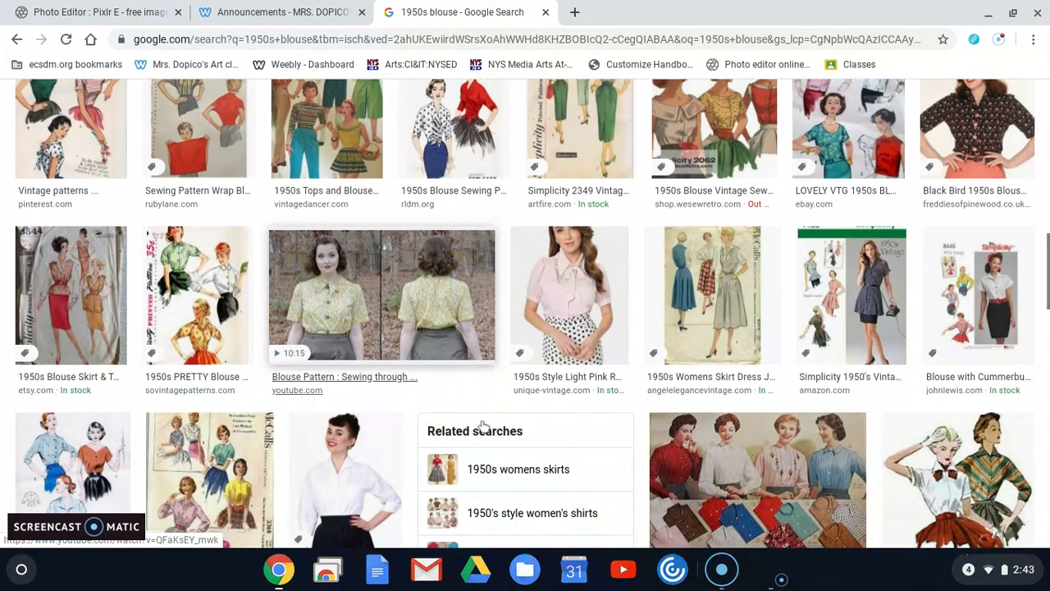
{"action": "scroll", "coordinate": [484, 425], "scroll_direction": "down", "scroll_amount": 11}
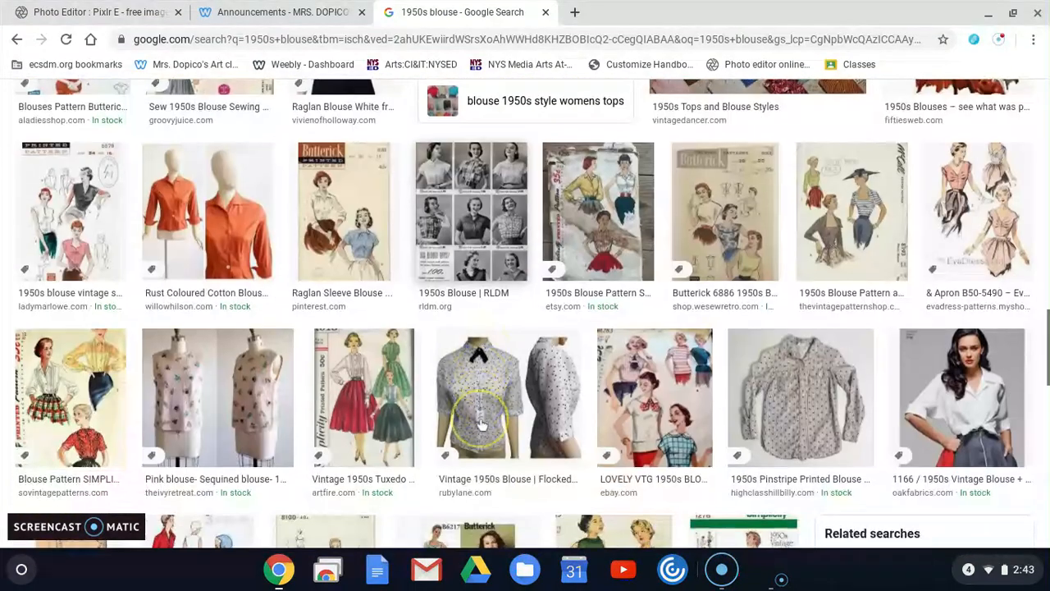
{"action": "left_click", "coordinate": [187, 240]}
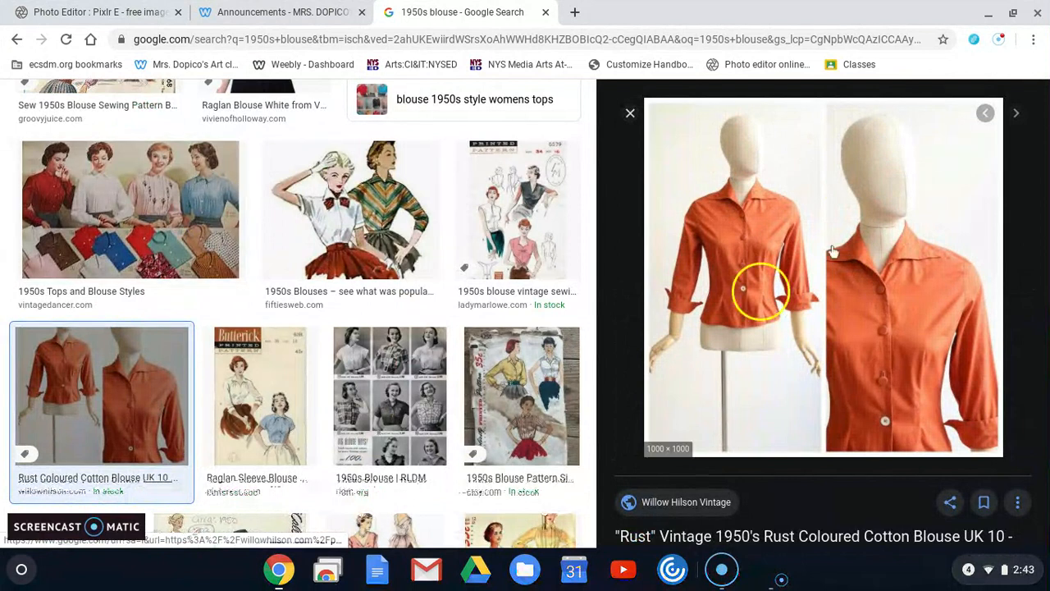
{"action": "right_click", "coordinate": [780, 281]}
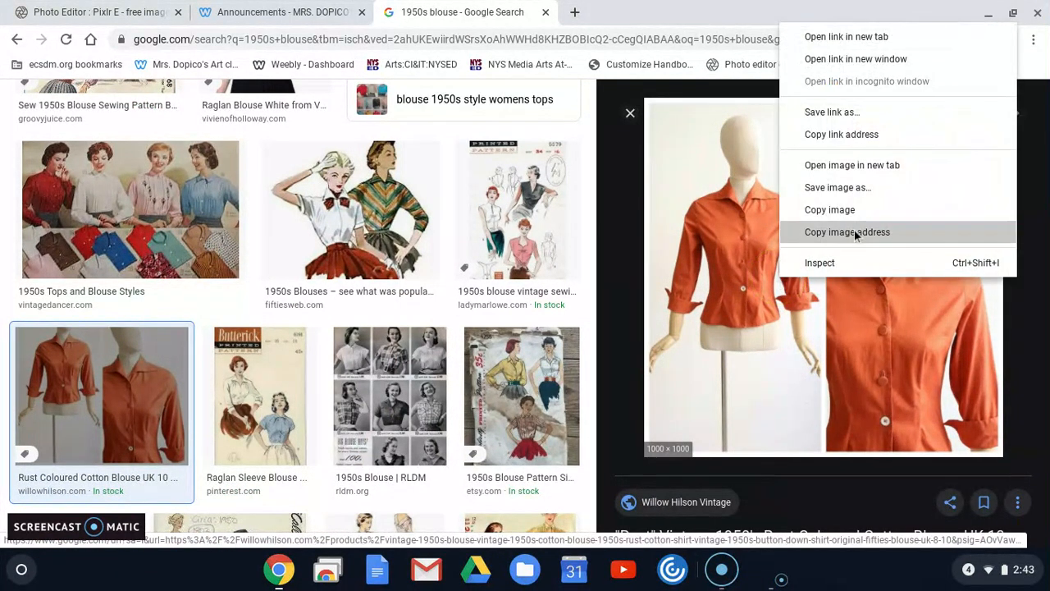
{"action": "left_click", "coordinate": [853, 187]}
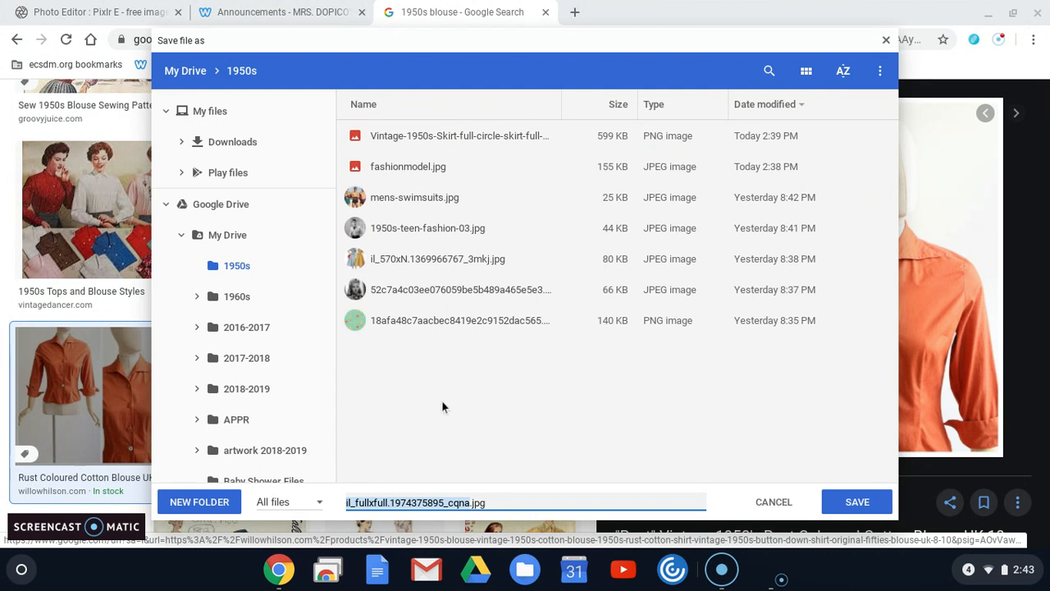
{"action": "left_click", "coordinate": [843, 512]}
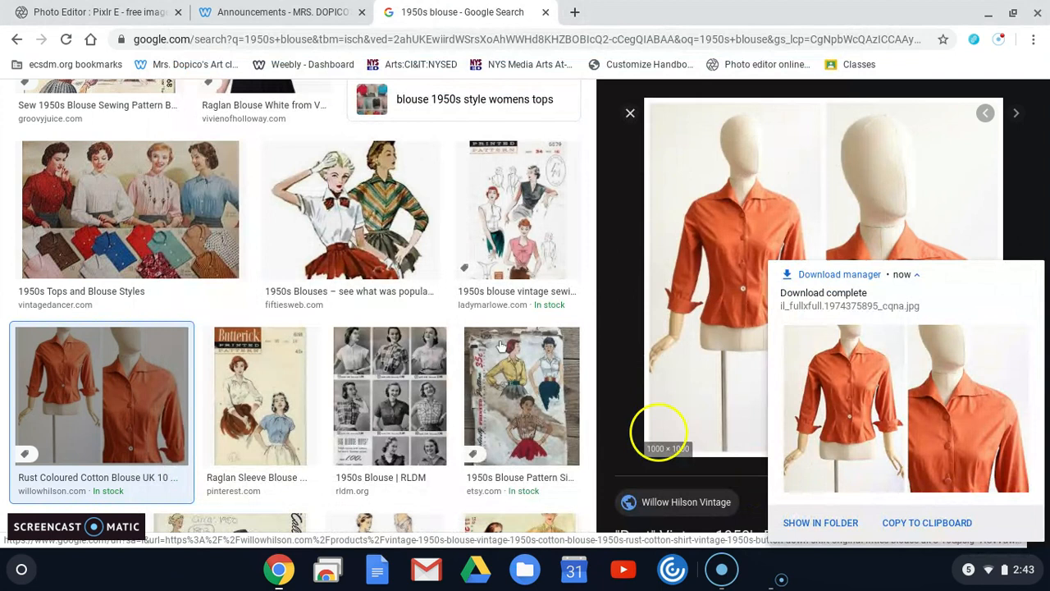
Switch back to Pixlr E and add the saved il_fullxfull blouse image from the 1950s folder as a new layer.
{"action": "left_click", "coordinate": [83, 20]}
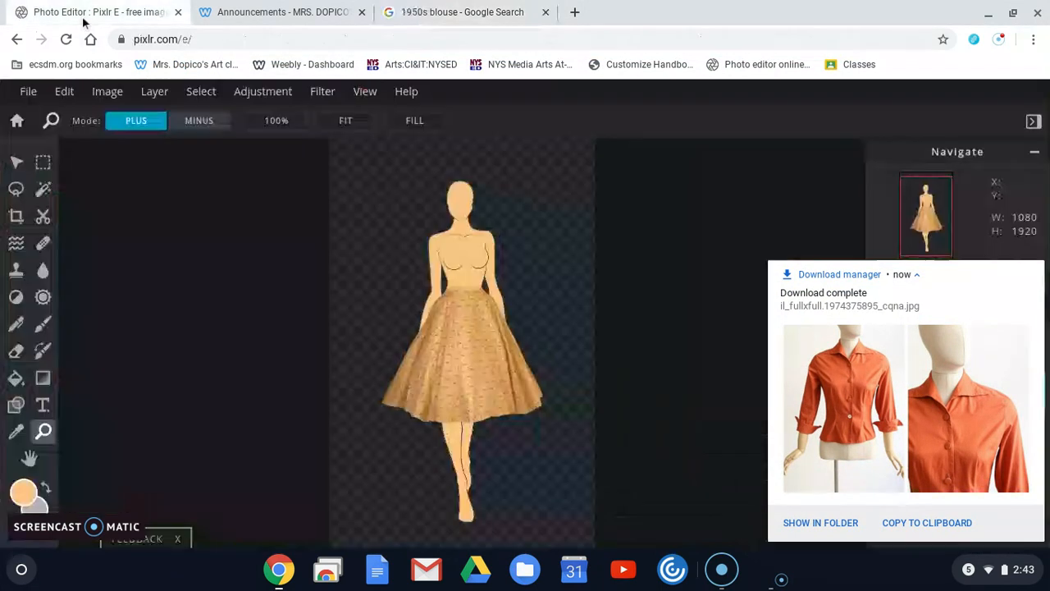
{"action": "left_click", "coordinate": [1034, 271]}
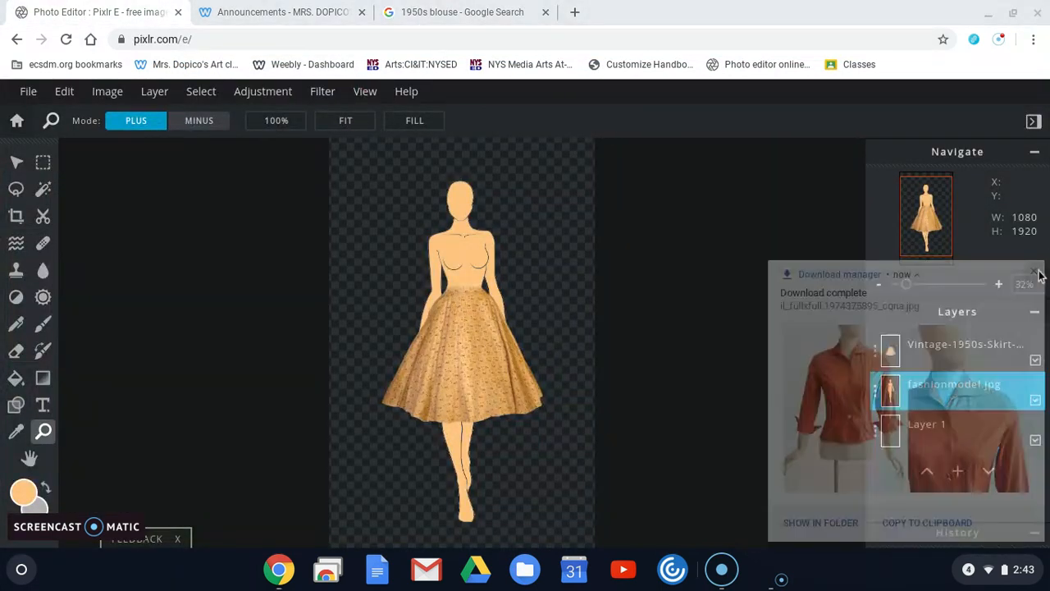
{"action": "left_click", "coordinate": [958, 473]}
{"action": "left_click", "coordinate": [514, 329]}
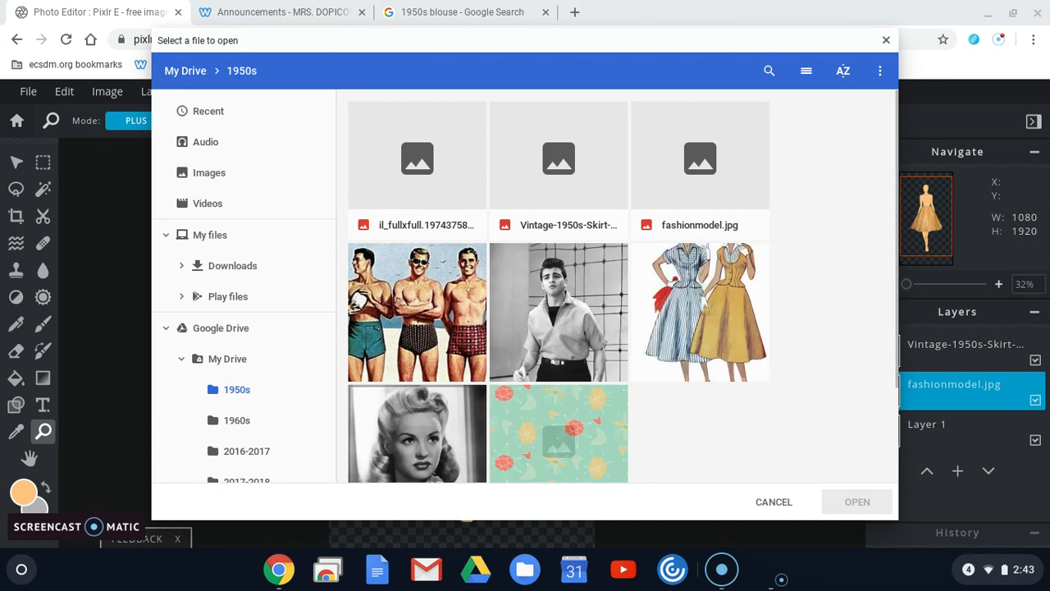
{"action": "left_click", "coordinate": [402, 172]}
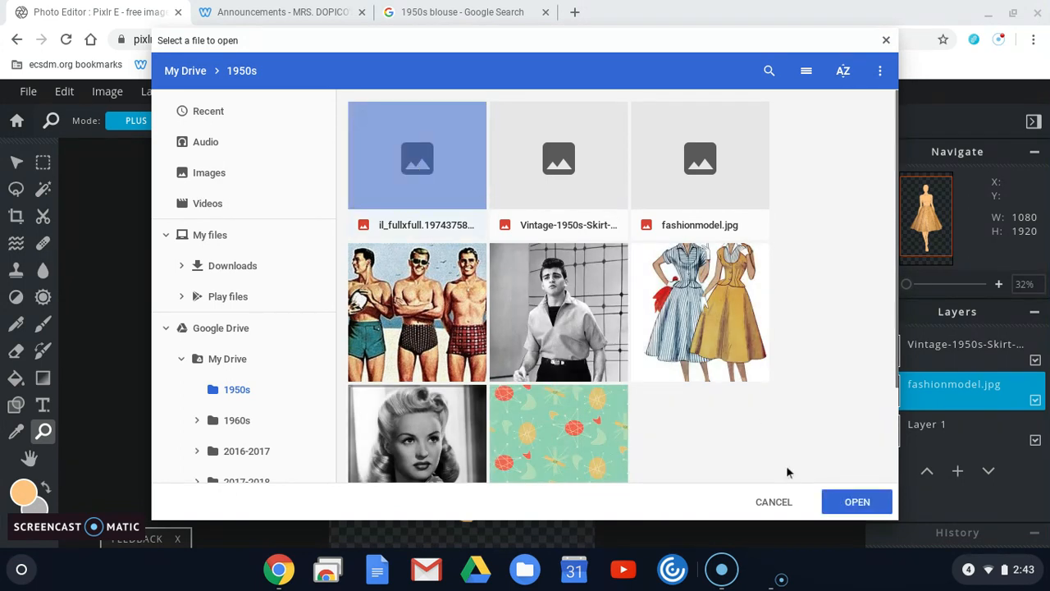
{"action": "left_click", "coordinate": [858, 502]}
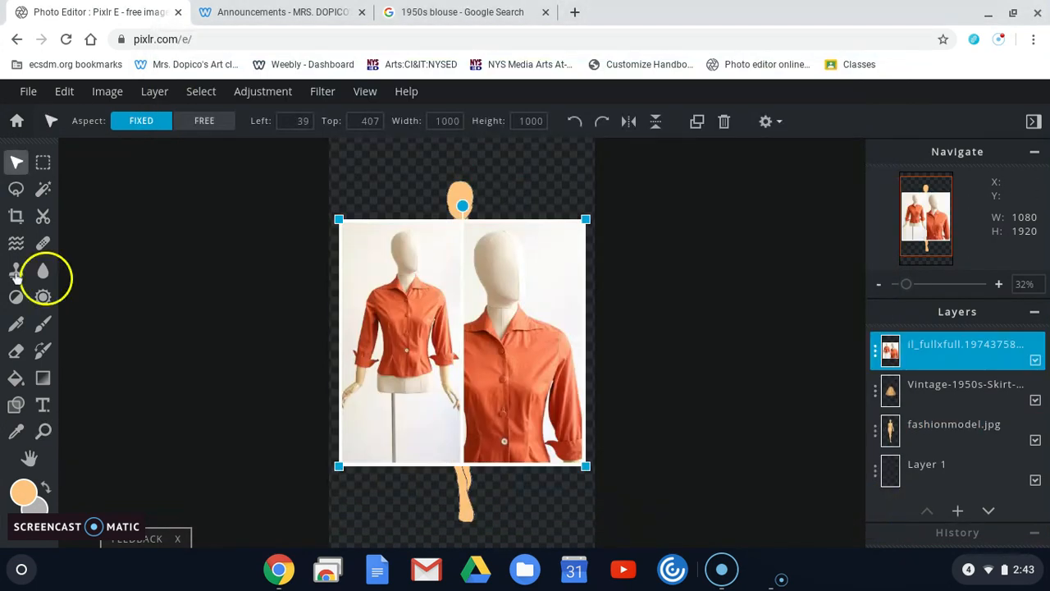
Erase the close-up blouse, mannequin and white background around the smaller orange blouse with a soft 233 px eraser.
{"action": "left_click", "coordinate": [15, 350]}
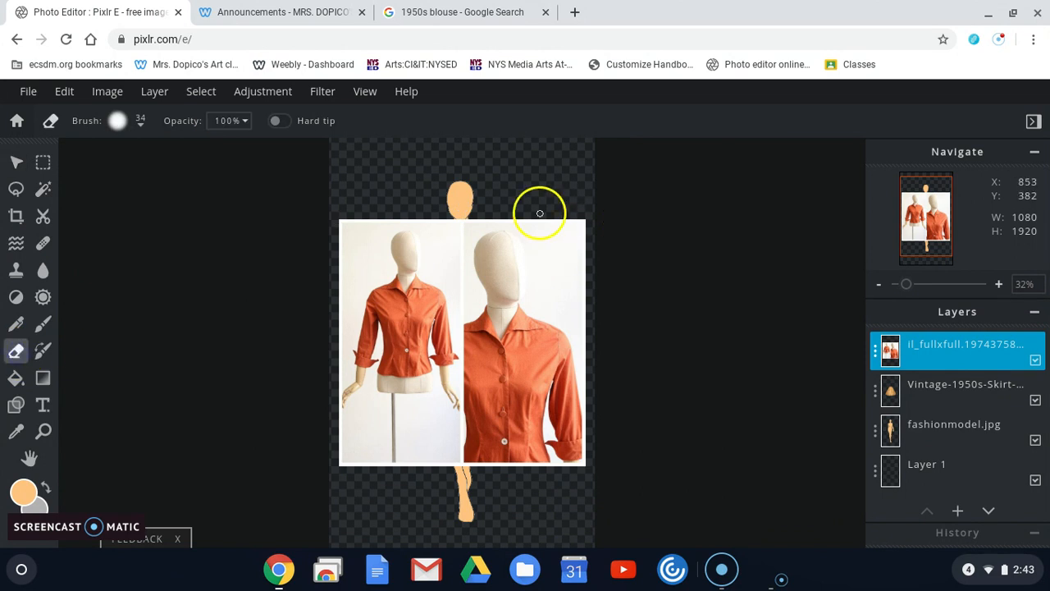
{"action": "left_click", "coordinate": [117, 122]}
{"action": "left_click_drag", "start_coordinate": [288, 183], "coordinate": [319, 180]}
{"action": "left_click", "coordinate": [525, 242]}
{"action": "mouse_move", "coordinate": [515, 224]}
{"action": "left_mouse_down"}
{"action": "mouse_move", "coordinate": [550, 372]}
{"action": "mouse_move", "coordinate": [565, 216]}
{"action": "mouse_move", "coordinate": [583, 288]}
{"action": "mouse_move", "coordinate": [543, 211]}
{"action": "mouse_move", "coordinate": [433, 233]}
{"action": "mouse_move", "coordinate": [504, 302]}
{"action": "mouse_move", "coordinate": [510, 350]}
{"action": "mouse_move", "coordinate": [525, 302]}
{"action": "mouse_move", "coordinate": [576, 270]}
{"action": "mouse_move", "coordinate": [560, 480]}
{"action": "mouse_move", "coordinate": [489, 491]}
{"action": "mouse_move", "coordinate": [506, 449]}
{"action": "mouse_move", "coordinate": [487, 470]}
{"action": "mouse_move", "coordinate": [481, 462]}
{"action": "mouse_move", "coordinate": [558, 467]}
{"action": "mouse_move", "coordinate": [475, 460]}
{"action": "mouse_move", "coordinate": [459, 440]}
{"action": "mouse_move", "coordinate": [478, 404]}
{"action": "mouse_move", "coordinate": [455, 386]}
{"action": "left_mouse_up"}
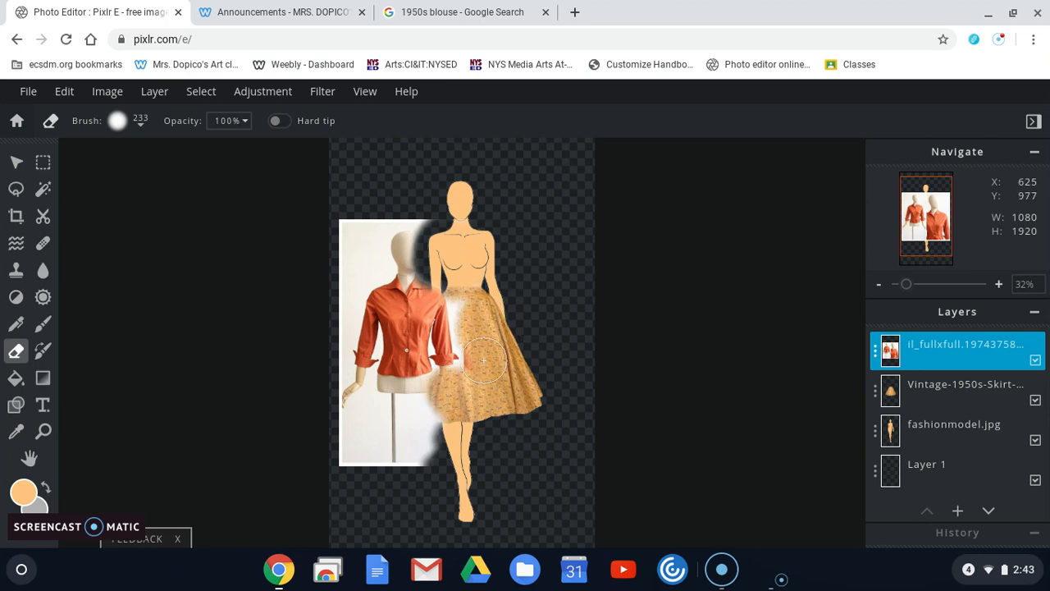
{"action": "mouse_move", "coordinate": [342, 480]}
{"action": "left_mouse_down"}
{"action": "mouse_move", "coordinate": [405, 503]}
{"action": "mouse_move", "coordinate": [452, 457]}
{"action": "left_mouse_up"}
{"action": "mouse_move", "coordinate": [291, 481]}
{"action": "left_mouse_down"}
{"action": "mouse_move", "coordinate": [402, 452]}
{"action": "mouse_move", "coordinate": [336, 421]}
{"action": "mouse_move", "coordinate": [452, 414]}
{"action": "mouse_move", "coordinate": [444, 400]}
{"action": "mouse_move", "coordinate": [347, 379]}
{"action": "mouse_move", "coordinate": [333, 329]}
{"action": "mouse_move", "coordinate": [344, 235]}
{"action": "mouse_move", "coordinate": [391, 197]}
{"action": "left_mouse_up"}
{"action": "mouse_move", "coordinate": [444, 225]}
{"action": "left_mouse_down"}
{"action": "mouse_move", "coordinate": [387, 256]}
{"action": "mouse_move", "coordinate": [413, 214]}
{"action": "mouse_move", "coordinate": [345, 268]}
{"action": "mouse_move", "coordinate": [381, 260]}
{"action": "left_mouse_up"}
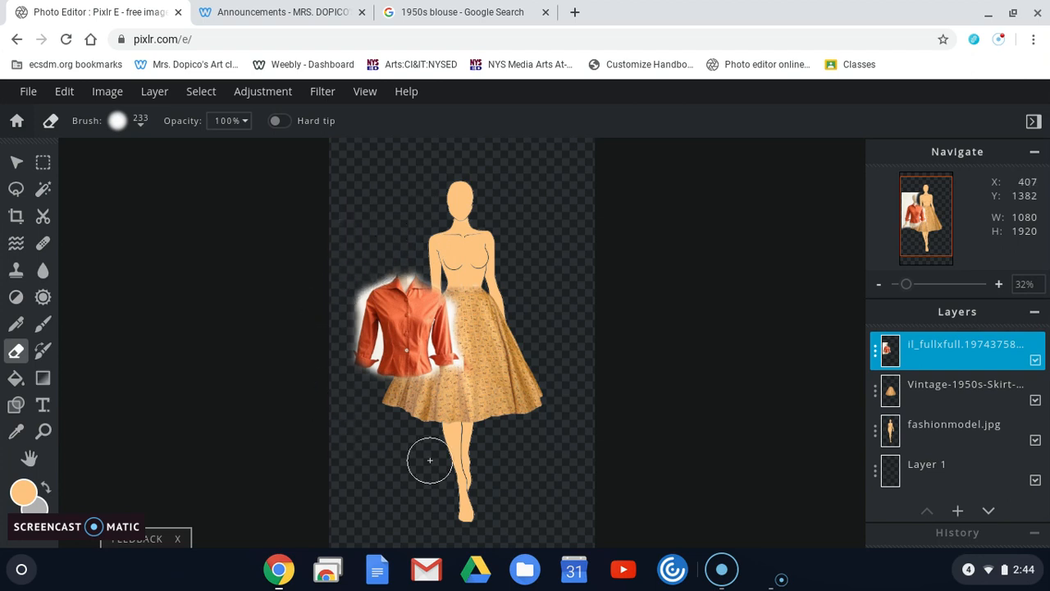
Move the blouse onto the model's torso and scale its layer down to about 851 × 785 px to fit the shoulders.
{"action": "left_click", "coordinate": [16, 162]}
{"action": "left_click_drag", "start_coordinate": [430, 328], "coordinate": [464, 290]}
{"action": "left_click_drag", "start_coordinate": [640, 392], "coordinate": [604, 368]}
{"action": "mouse_move", "coordinate": [448, 272]}
{"action": "left_mouse_down"}
{"action": "mouse_move", "coordinate": [481, 286]}
{"action": "mouse_move", "coordinate": [467, 277]}
{"action": "left_mouse_up"}
{"action": "left_click", "coordinate": [467, 277]}
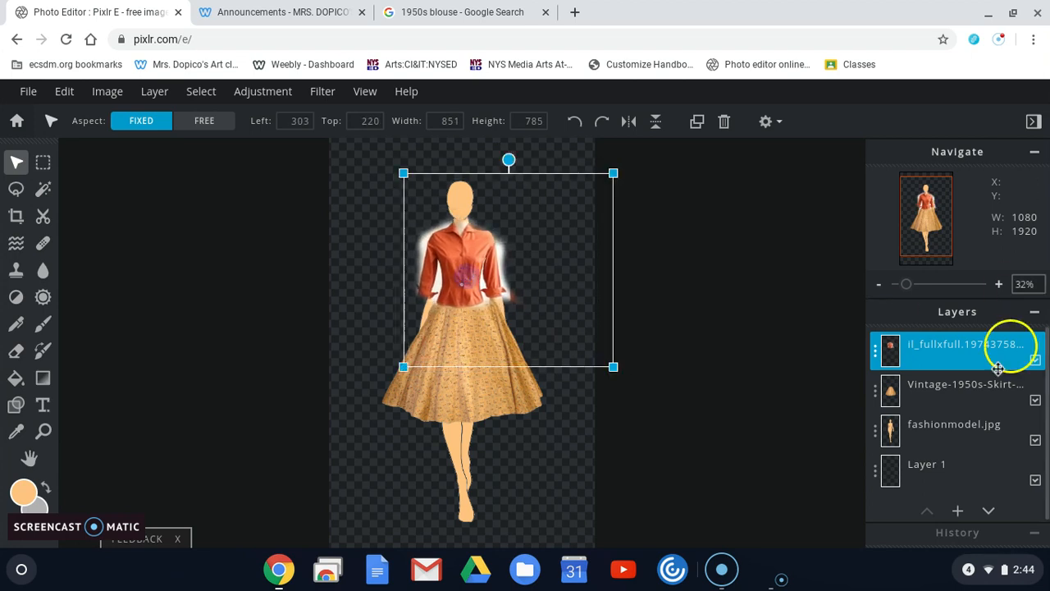
Reorder the skirt layer above the blouse layer and enlarge the skirt to about 678 × 651 px at the model's waist.
{"action": "left_click_drag", "start_coordinate": [962, 386], "coordinate": [952, 349]}
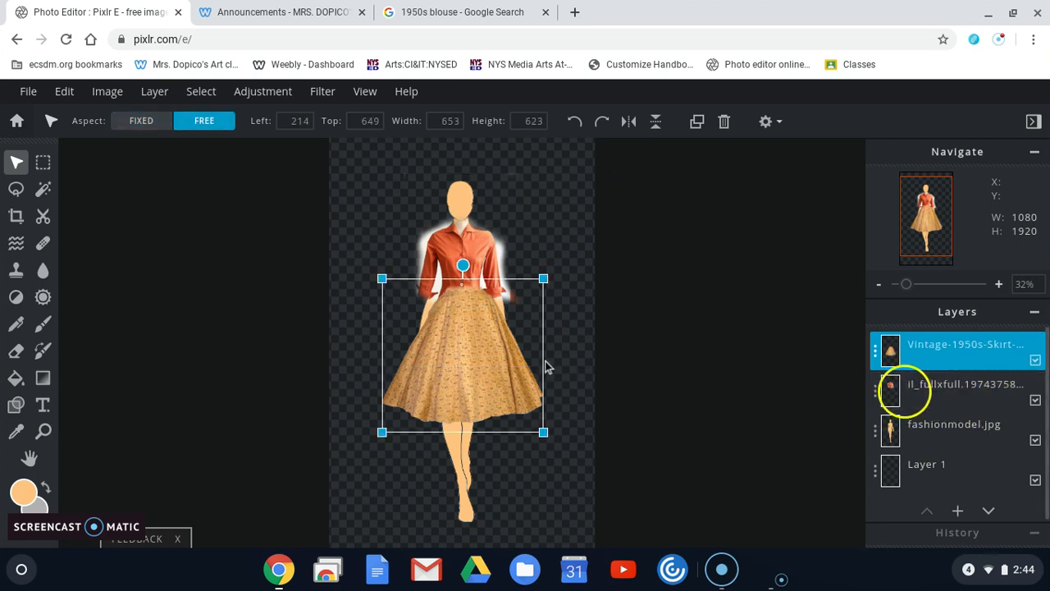
{"action": "left_click_drag", "start_coordinate": [478, 358], "coordinate": [474, 362]}
{"action": "left_click_drag", "start_coordinate": [538, 433], "coordinate": [546, 443]}
{"action": "left_click_drag", "start_coordinate": [465, 394], "coordinate": [461, 390]}
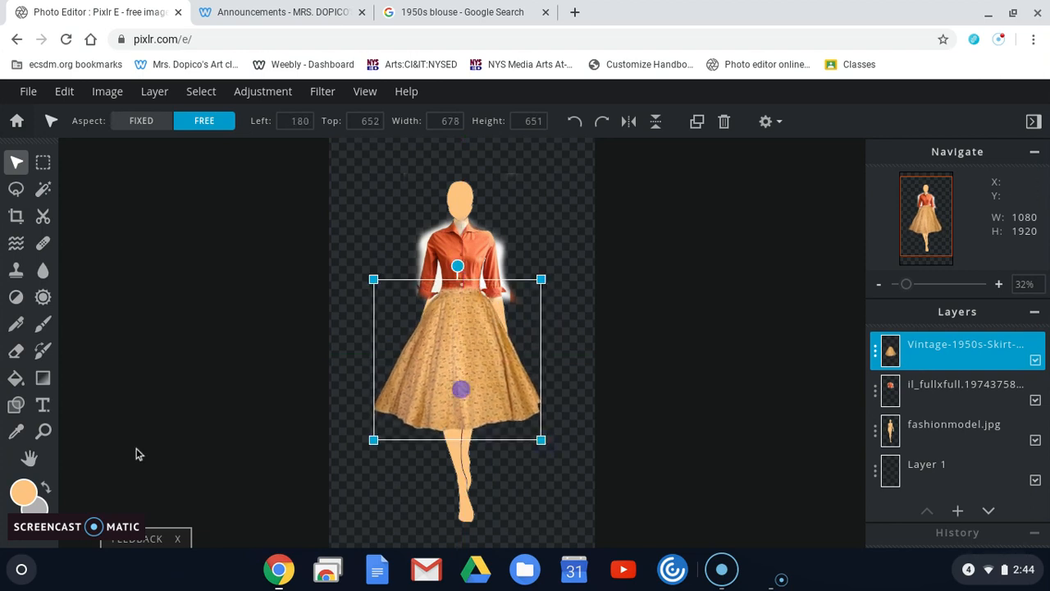
{"action": "left_click", "coordinate": [44, 434]}
{"action": "left_click", "coordinate": [457, 352]}
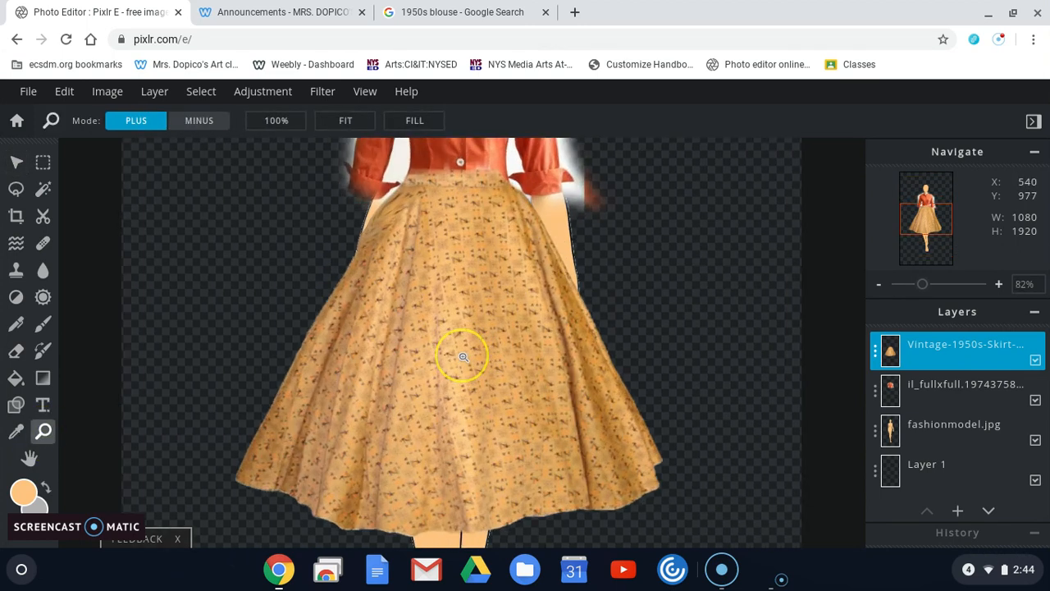
{"action": "left_click", "coordinate": [464, 357], "text": "alt"}
{"action": "left_click", "coordinate": [464, 357], "text": "alt"}
{"action": "left_click", "coordinate": [474, 279], "text": "alt"}
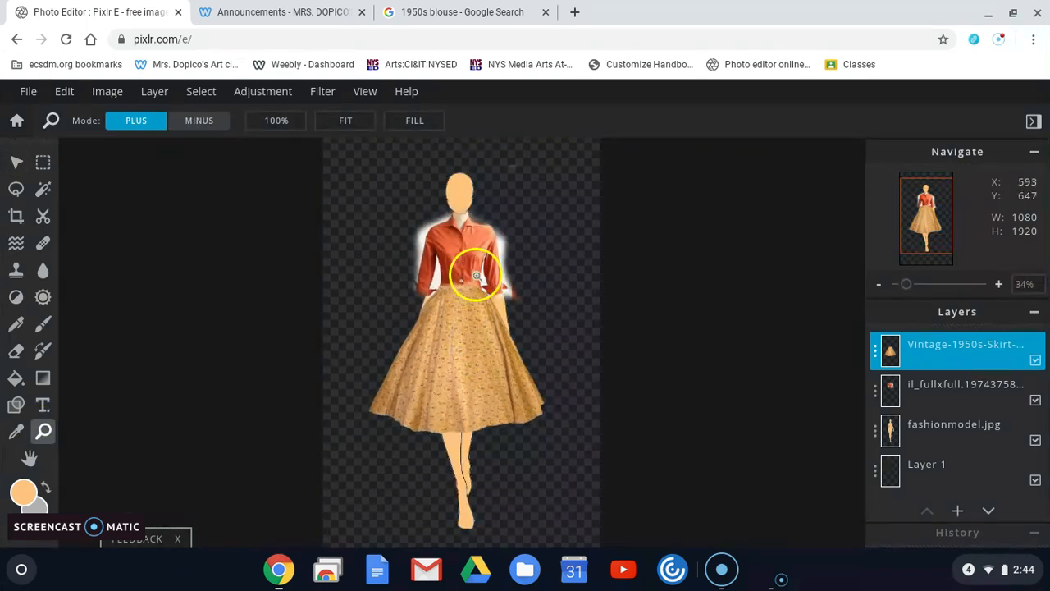
{"action": "left_click", "coordinate": [476, 277]}
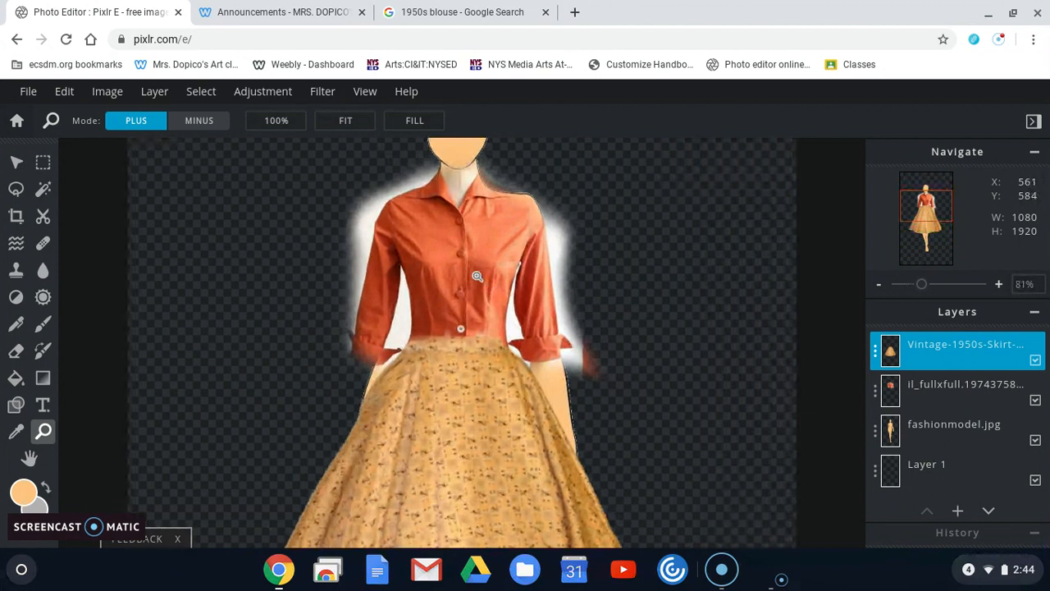
{"action": "left_click", "coordinate": [476, 276], "text": "alt"}
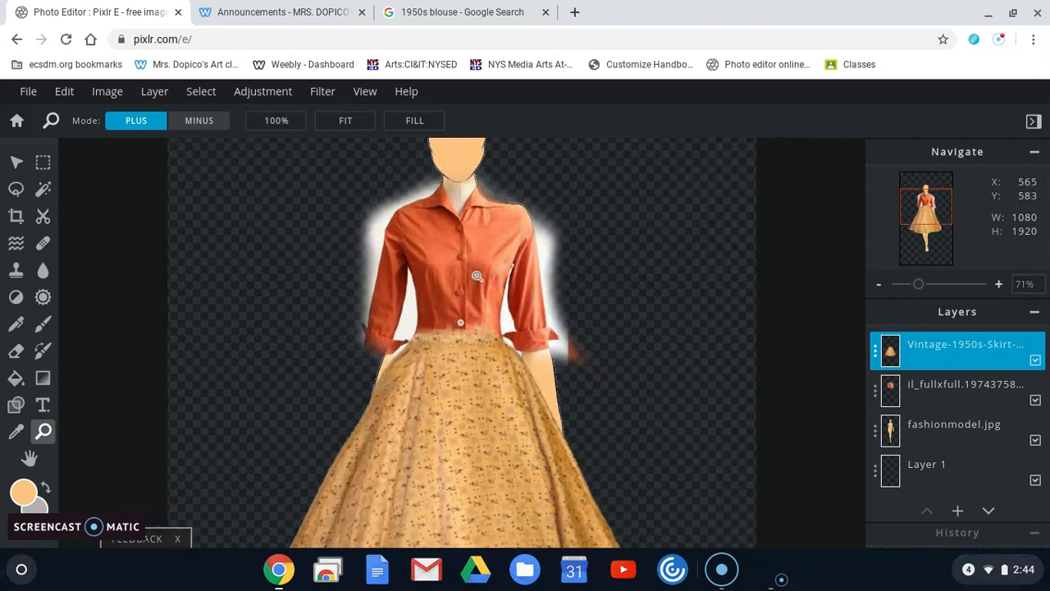
{"action": "left_click", "coordinate": [477, 277]}
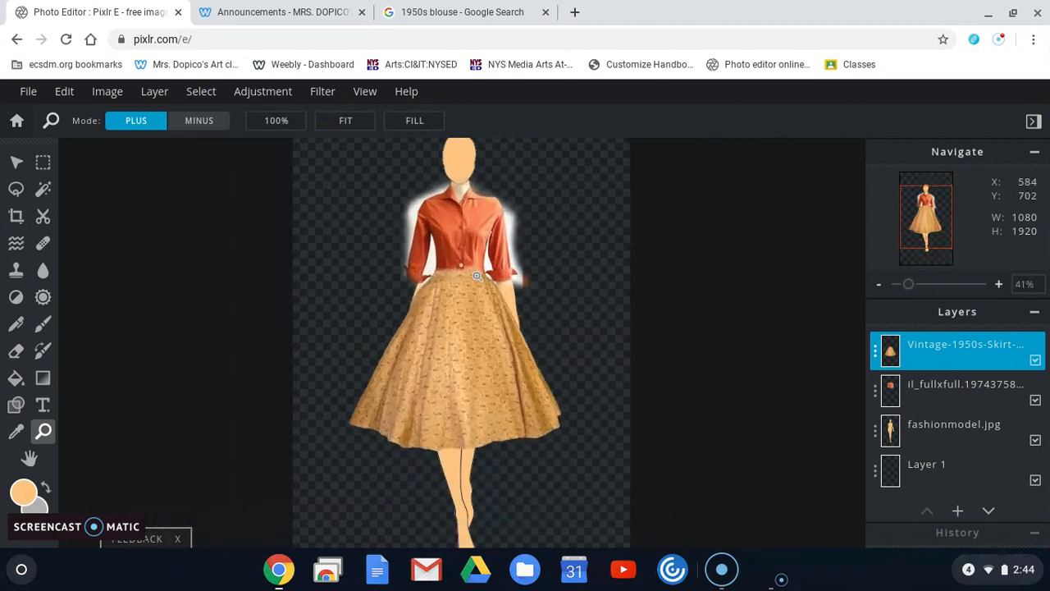
{"action": "left_click", "coordinate": [476, 276], "text": "alt"}
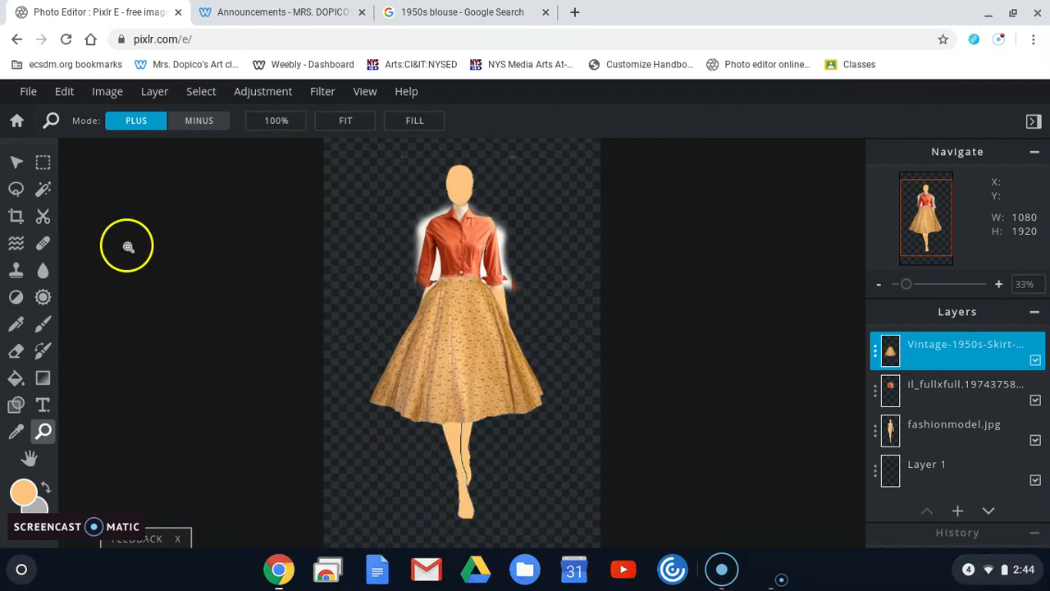
Try flipping the fashionmodel.jpg layer horizontally, and undo the flip.
{"action": "left_click", "coordinate": [951, 438]}
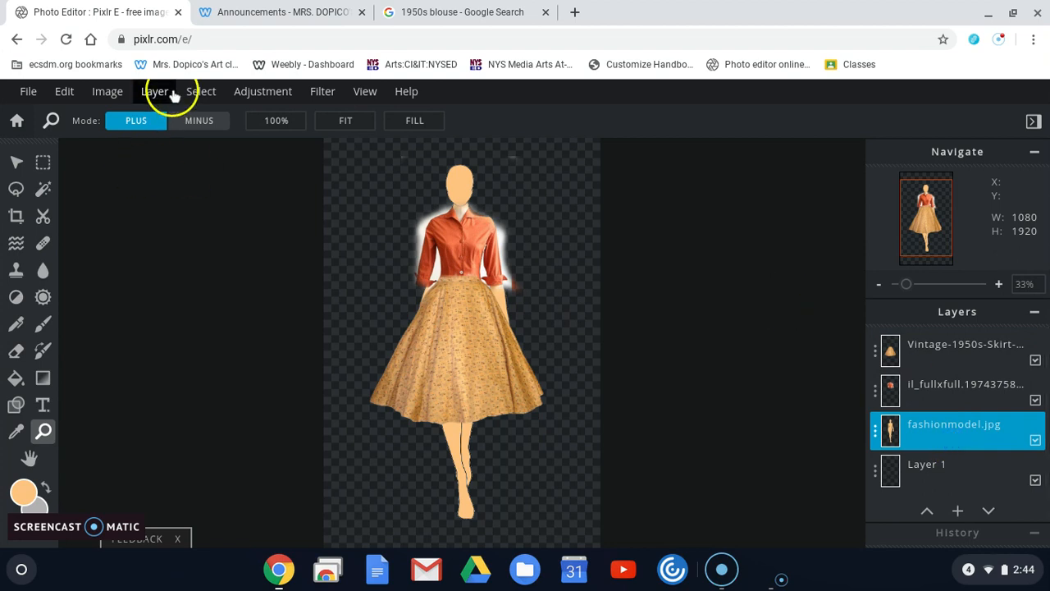
{"action": "left_click", "coordinate": [65, 93]}
{"action": "mouse_move", "coordinate": [152, 298]}
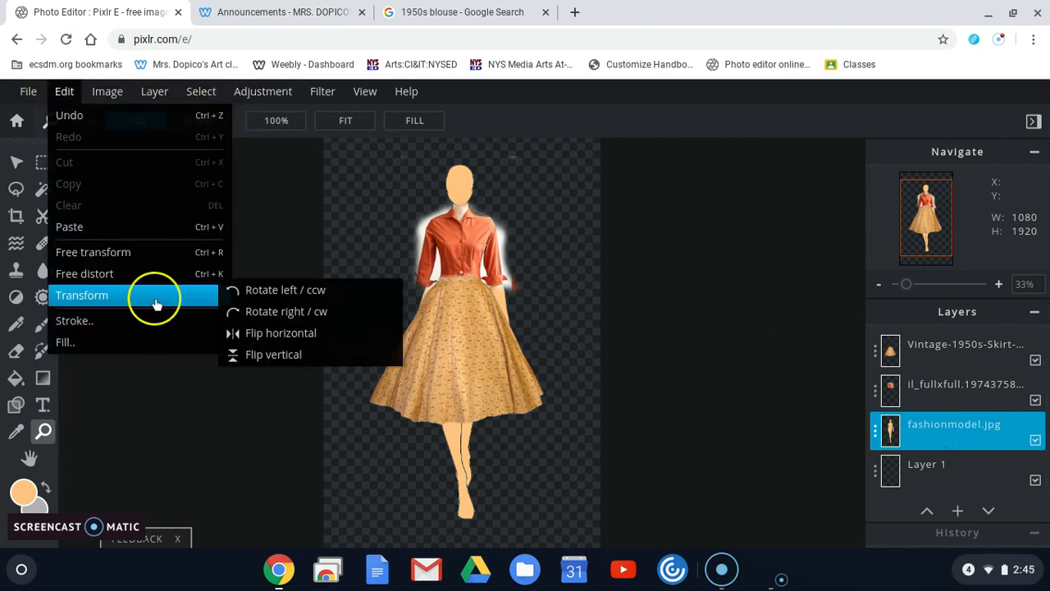
{"action": "left_click", "coordinate": [320, 337]}
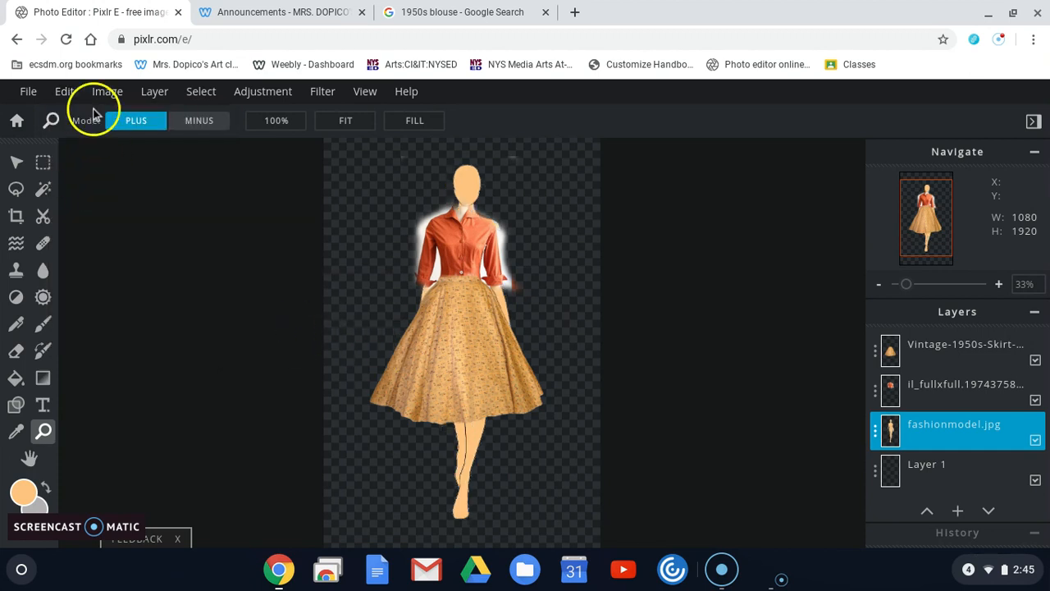
{"action": "left_click", "coordinate": [64, 91]}
{"action": "left_click", "coordinate": [83, 114]}
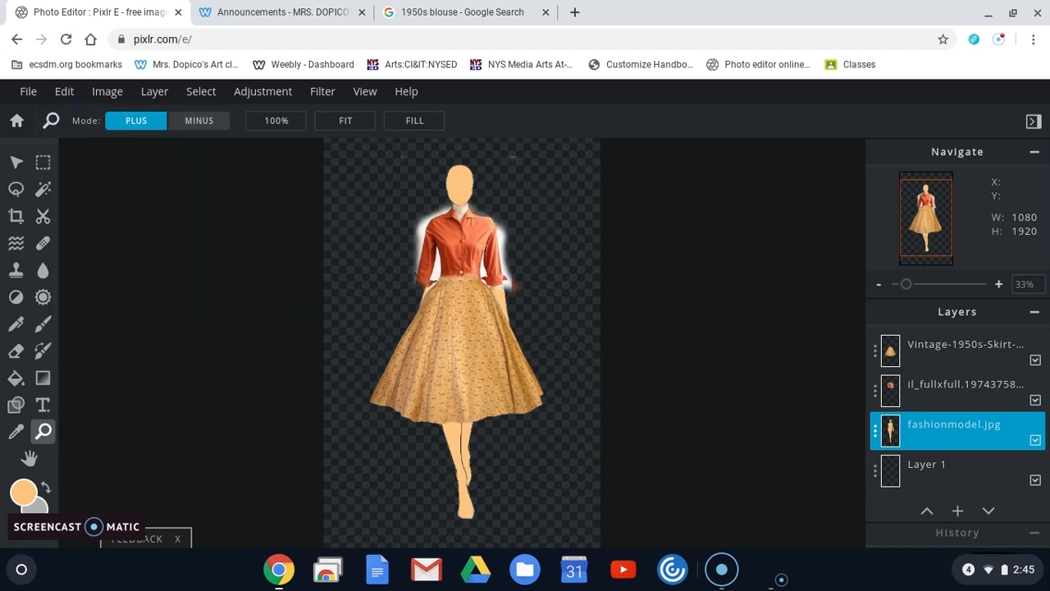
Try flipping the fashionmodel.jpg layer vertically, and undo the flip.
{"action": "left_click", "coordinate": [64, 92]}
{"action": "mouse_move", "coordinate": [159, 301]}
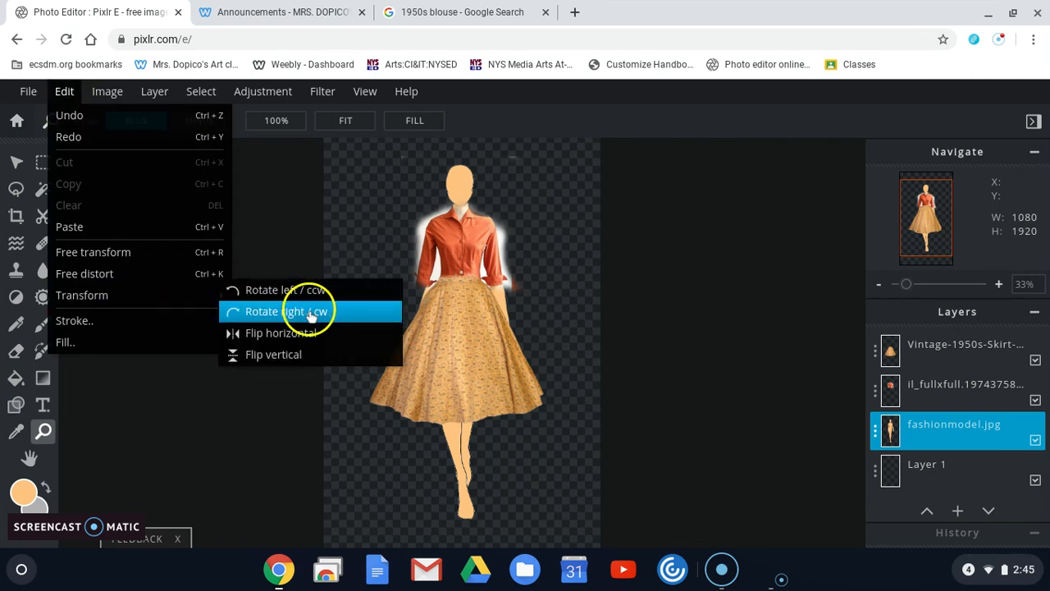
{"action": "left_click", "coordinate": [314, 361]}
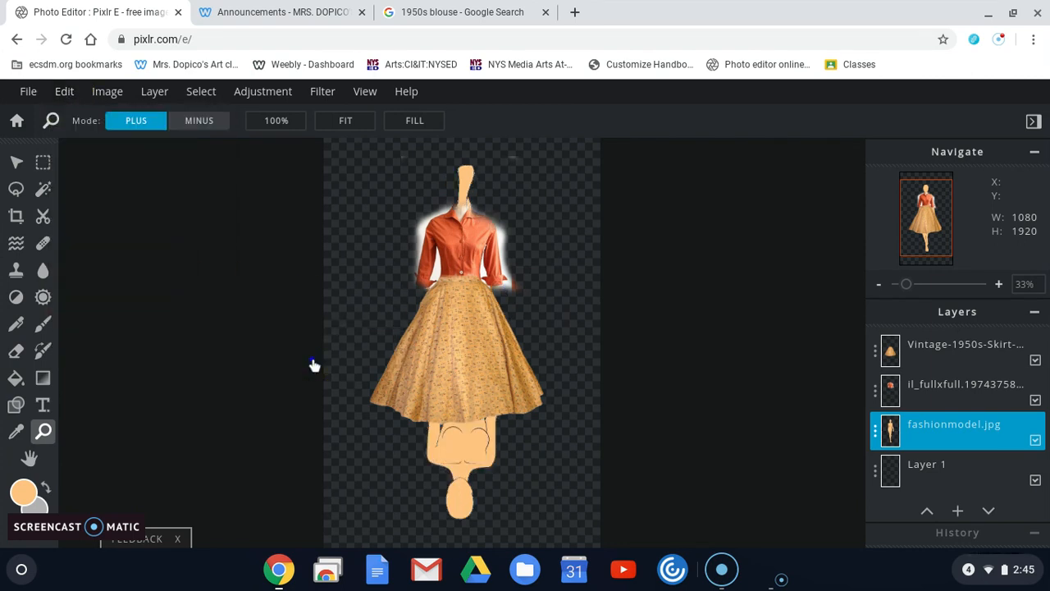
{"action": "left_click", "coordinate": [73, 93]}
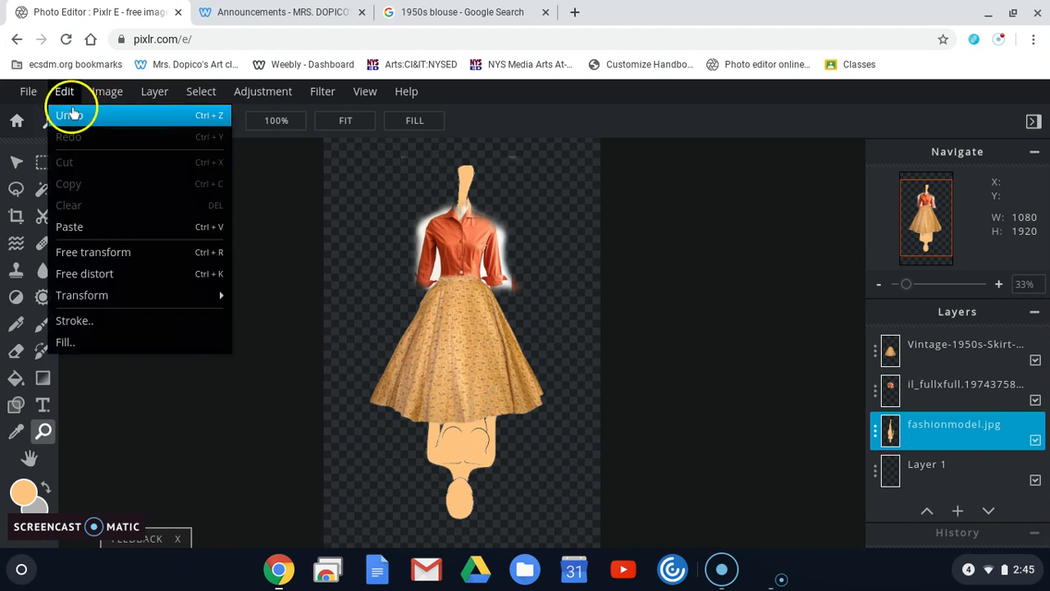
{"action": "left_click", "coordinate": [71, 115]}
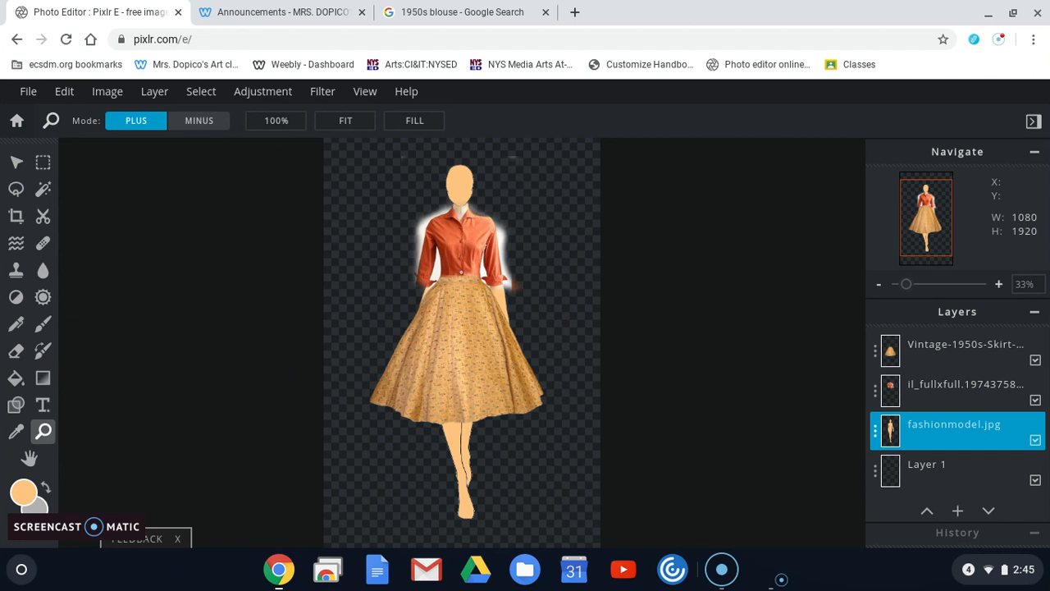
Examine the finished sample fashion collage on the art class announcements page, and return to the photo editor.
{"action": "left_click", "coordinate": [257, 12]}
{"action": "scroll", "coordinate": [249, 300], "scroll_direction": "up", "scroll_amount": 2}
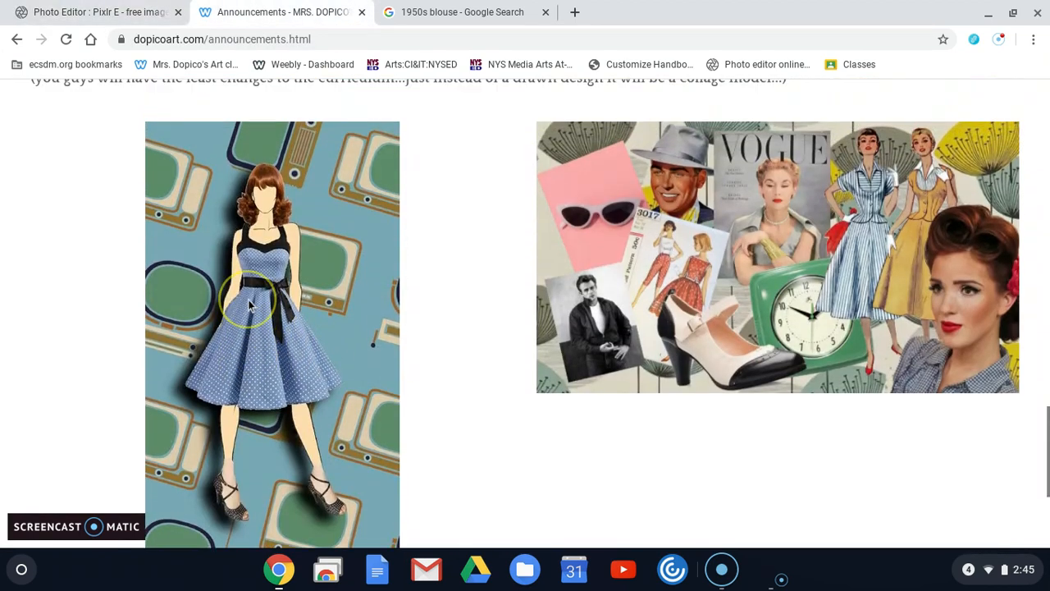
{"action": "scroll", "coordinate": [246, 316], "scroll_direction": "down", "scroll_amount": 1}
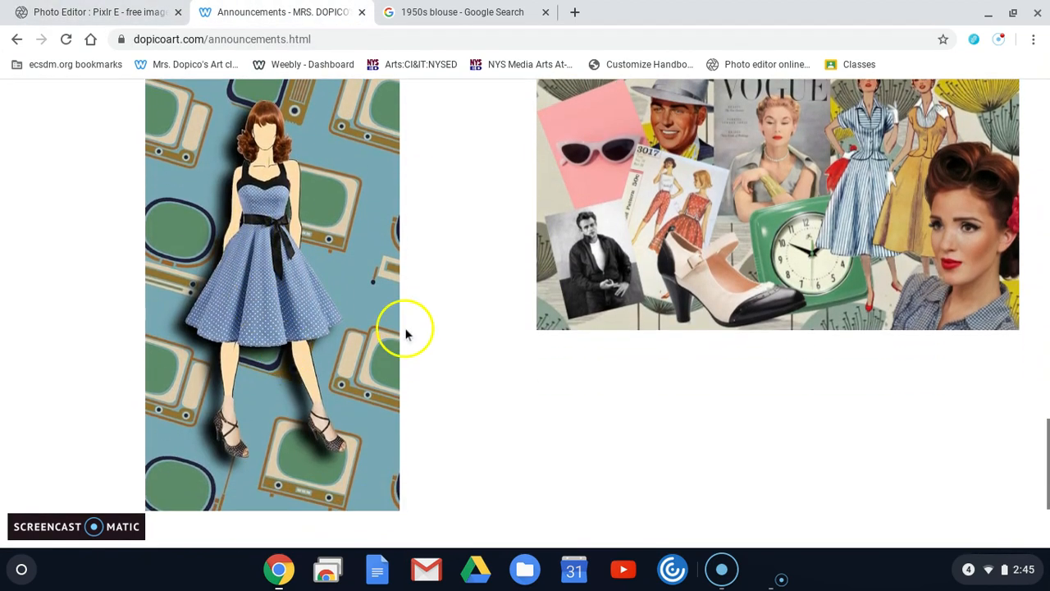
{"action": "scroll", "coordinate": [240, 364], "scroll_direction": "up", "scroll_amount": 1}
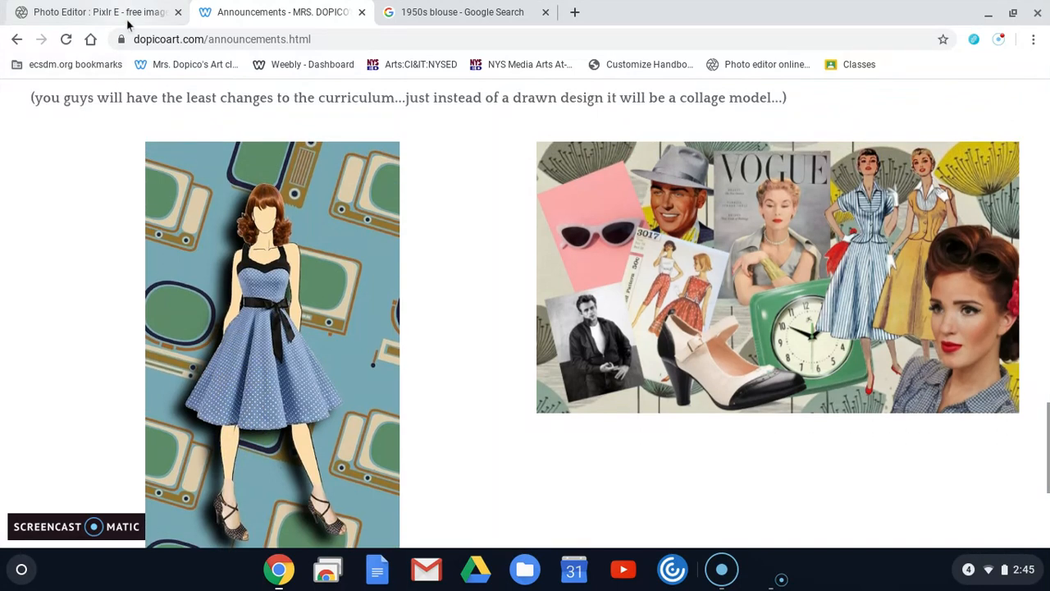
{"action": "left_click", "coordinate": [128, 20]}
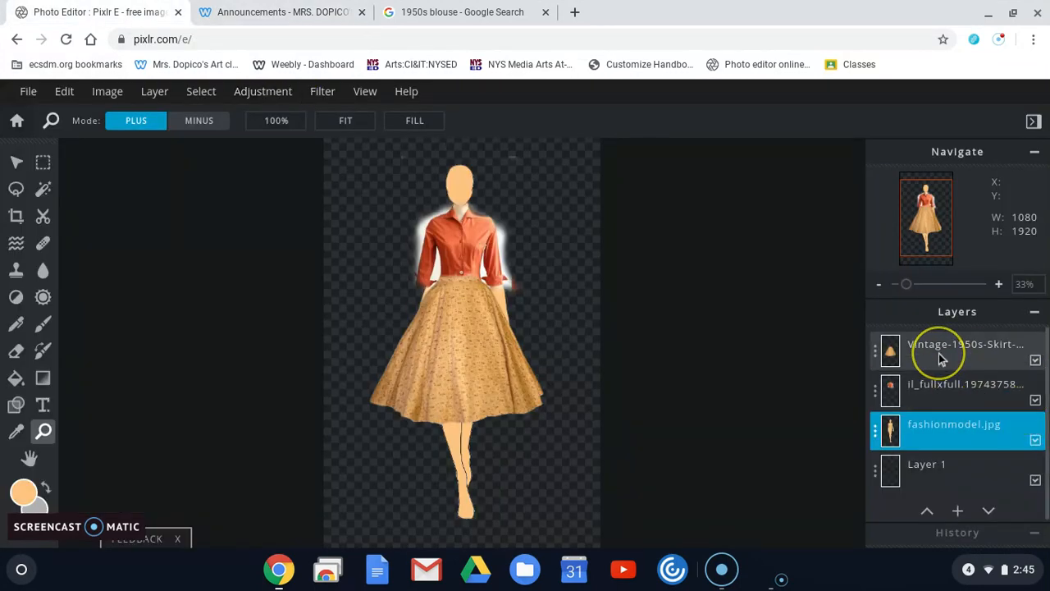
Flatten the skirt, blouse and model layers into a single layer and unlock the resulting Background layer.
{"action": "left_click", "coordinate": [966, 362]}
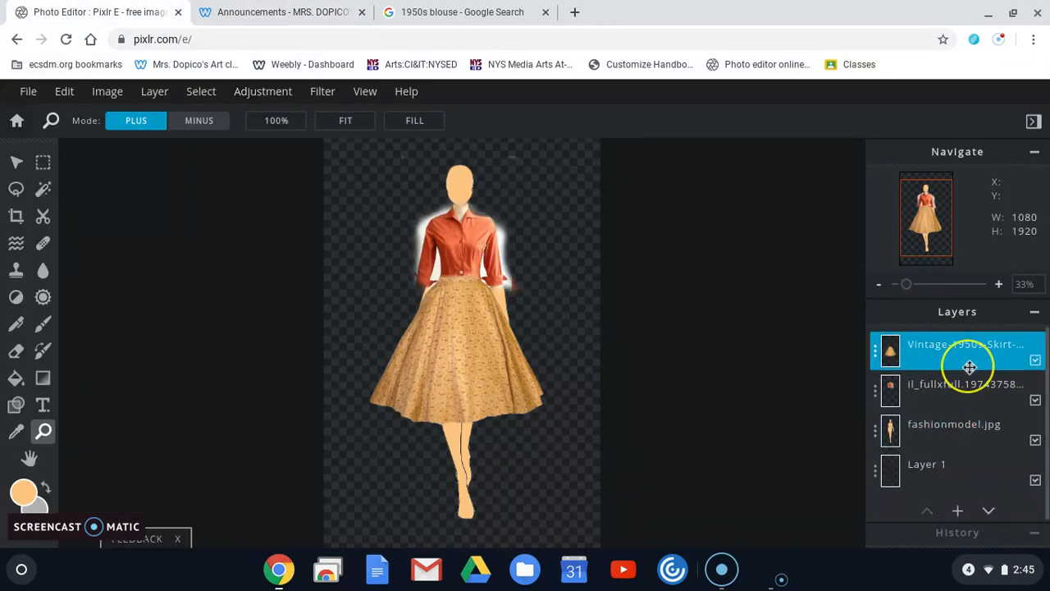
{"action": "left_click", "coordinate": [966, 359]}
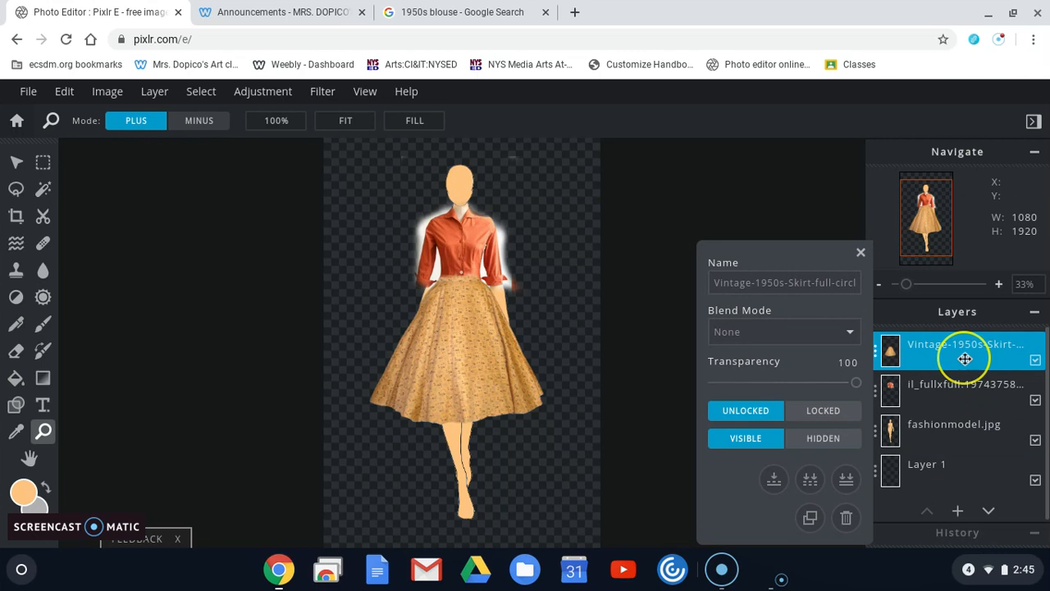
{"action": "left_click", "coordinate": [845, 483]}
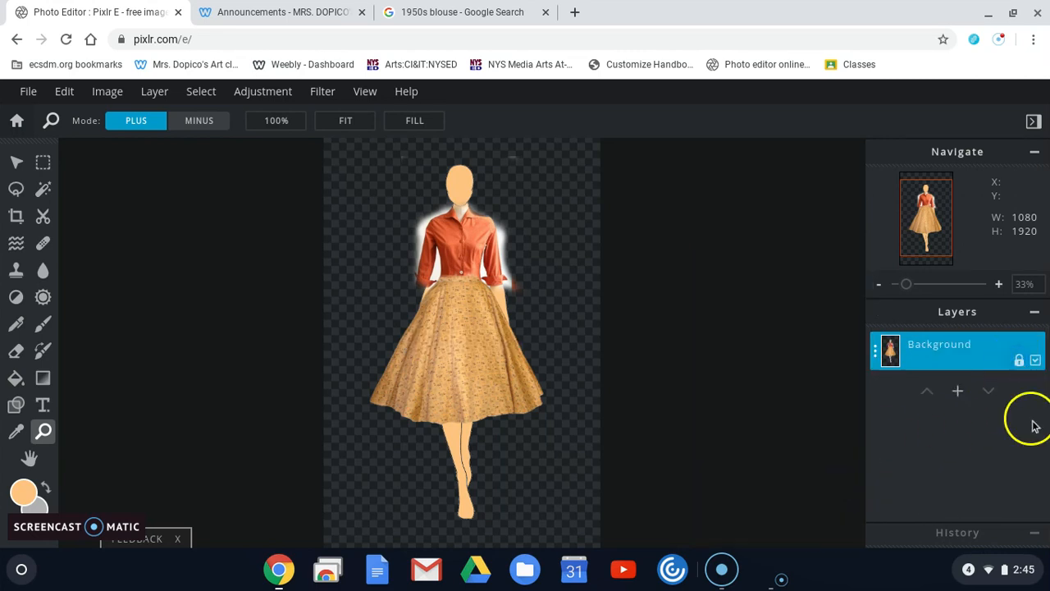
{"action": "left_click", "coordinate": [1021, 363]}
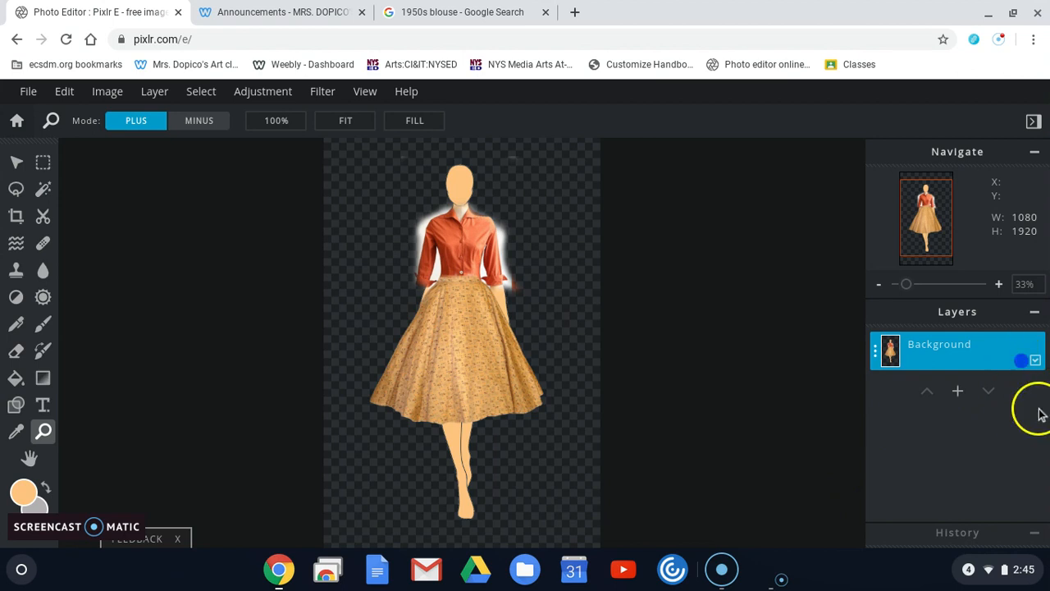
{"action": "left_click", "coordinate": [457, 11]}
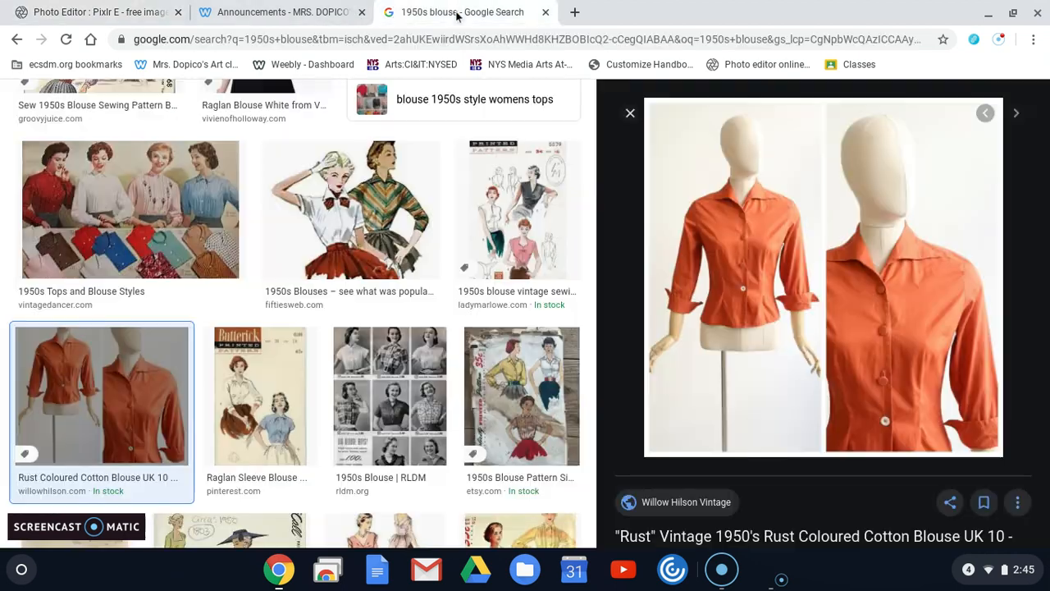
{"action": "scroll", "coordinate": [358, 176], "scroll_direction": "up", "scroll_amount": 10}
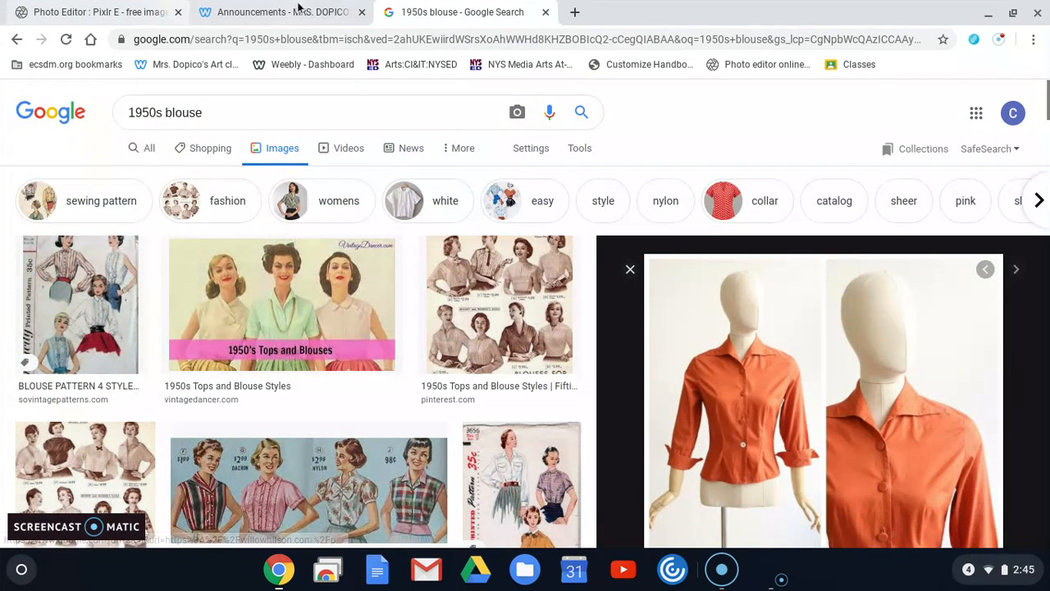
{"action": "left_click", "coordinate": [93, 16]}
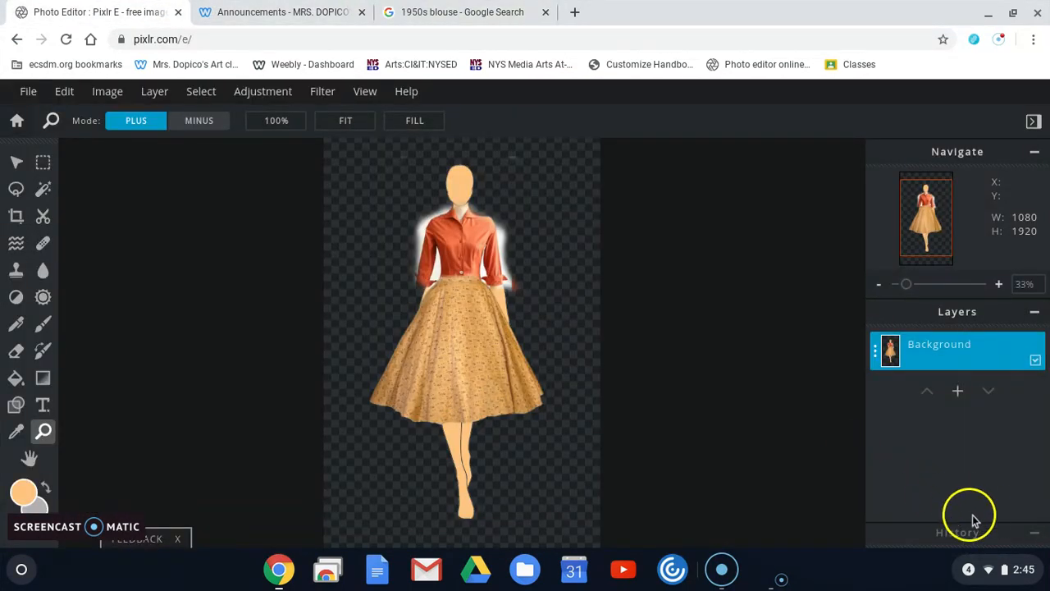
Add the green retro-patterned image from the 1950s Drive folder as a new layer and place it below the Background layer.
{"action": "left_click", "coordinate": [958, 392]}
{"action": "left_click", "coordinate": [497, 362]}
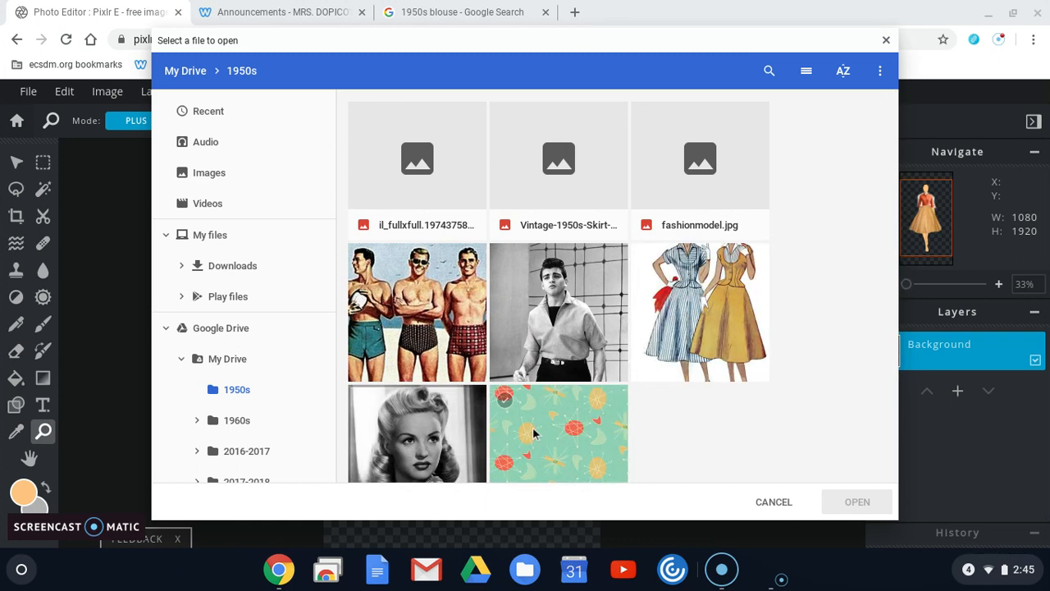
{"action": "left_click", "coordinate": [533, 433]}
{"action": "left_click", "coordinate": [860, 510]}
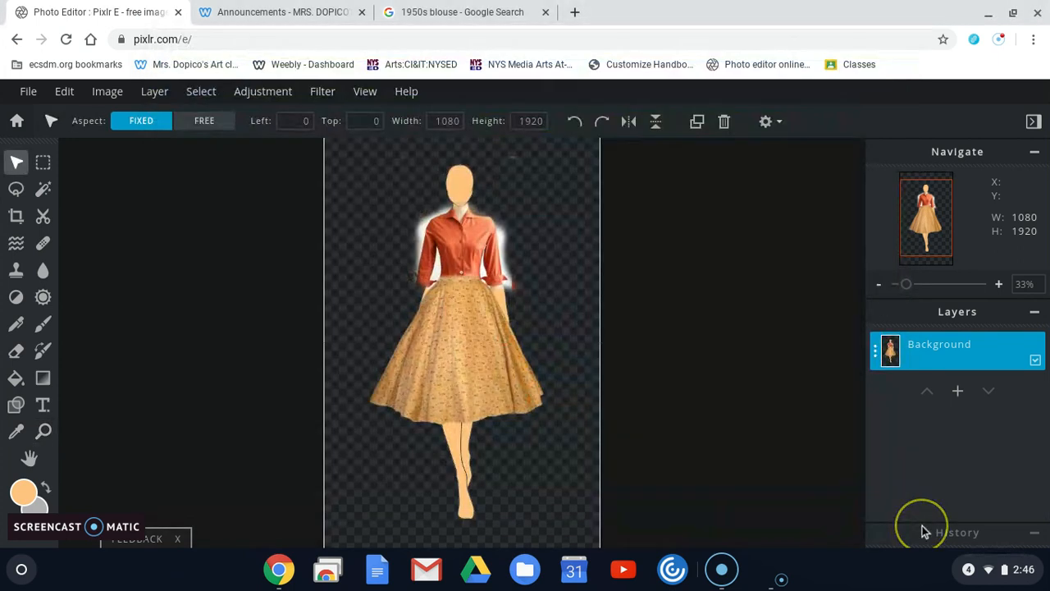
{"action": "left_click_drag", "start_coordinate": [952, 399], "coordinate": [884, 371]}
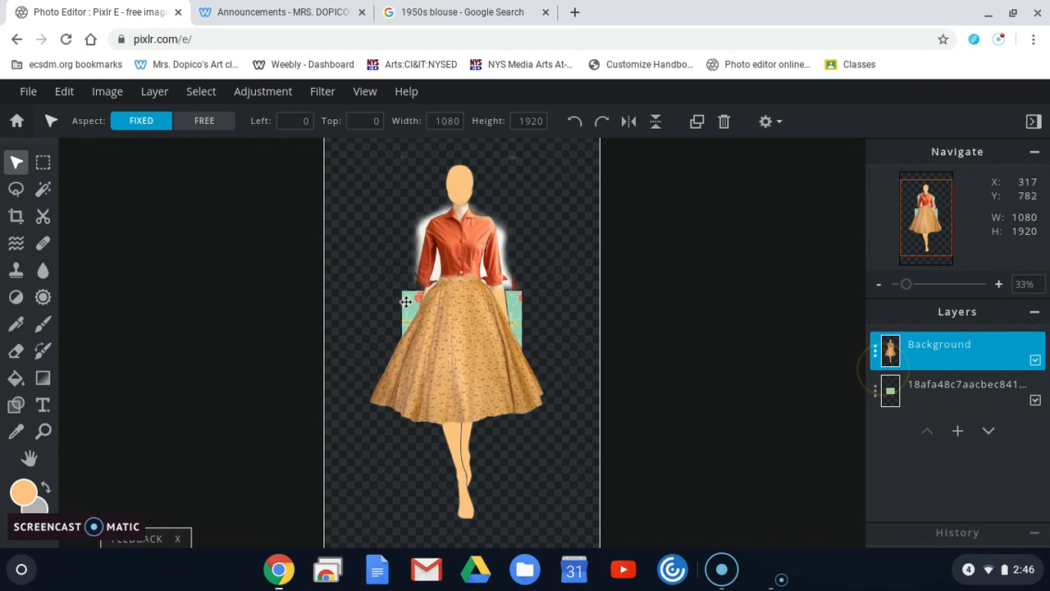
Enlarge the patterned image layer proportionally to about 1811 × 1549 px so it spans the canvas width behind the model.
{"action": "left_click", "coordinate": [938, 383]}
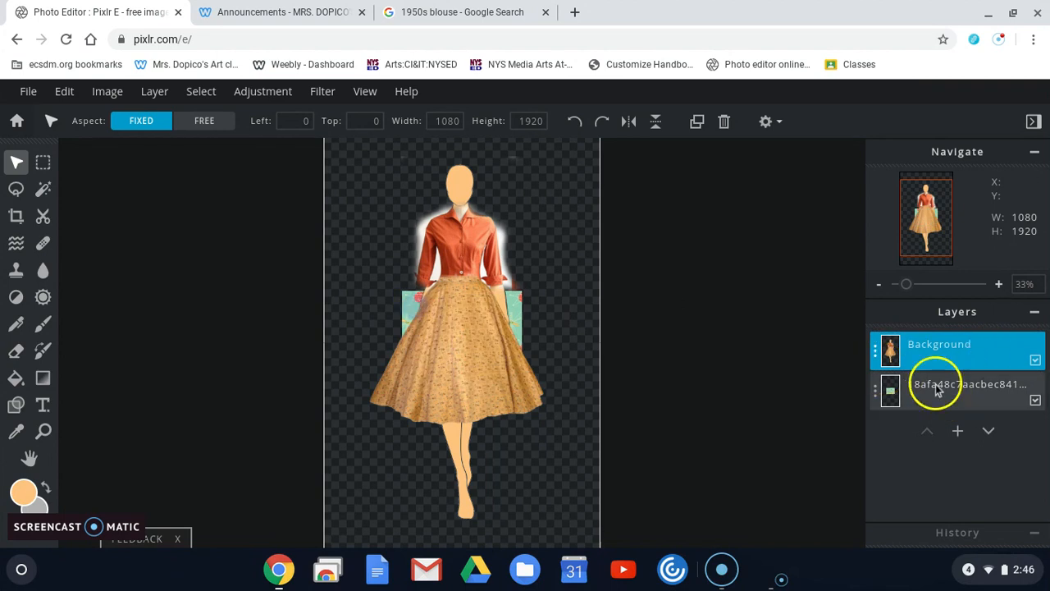
{"action": "left_click_drag", "start_coordinate": [524, 289], "coordinate": [643, 188]}
{"action": "left_click_drag", "start_coordinate": [395, 403], "coordinate": [251, 511]}
{"action": "scroll", "coordinate": [433, 451], "scroll_direction": "down", "scroll_amount": 3}
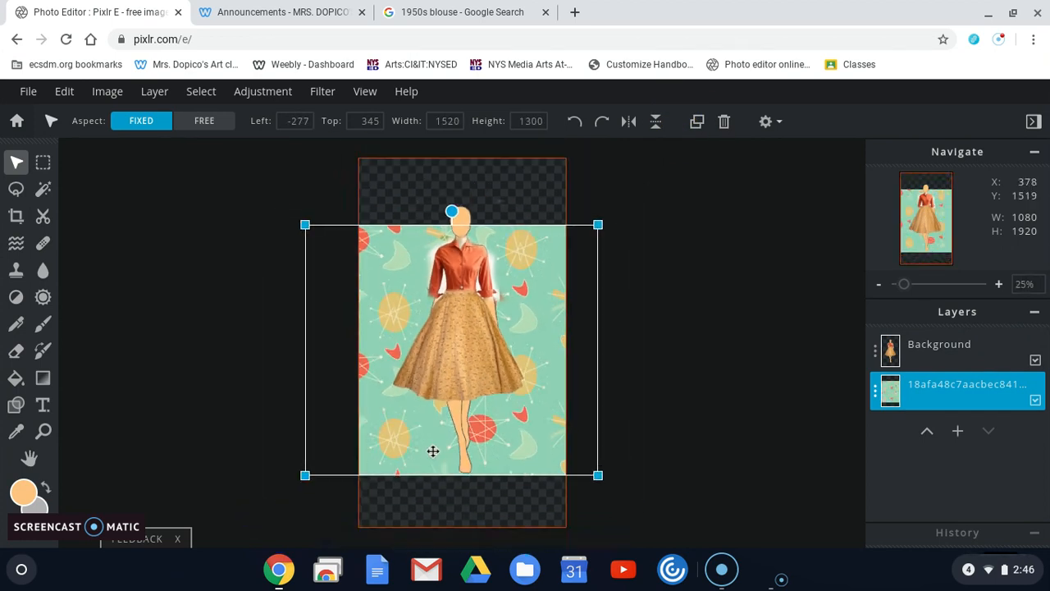
{"action": "left_click_drag", "start_coordinate": [598, 225], "coordinate": [654, 176]}
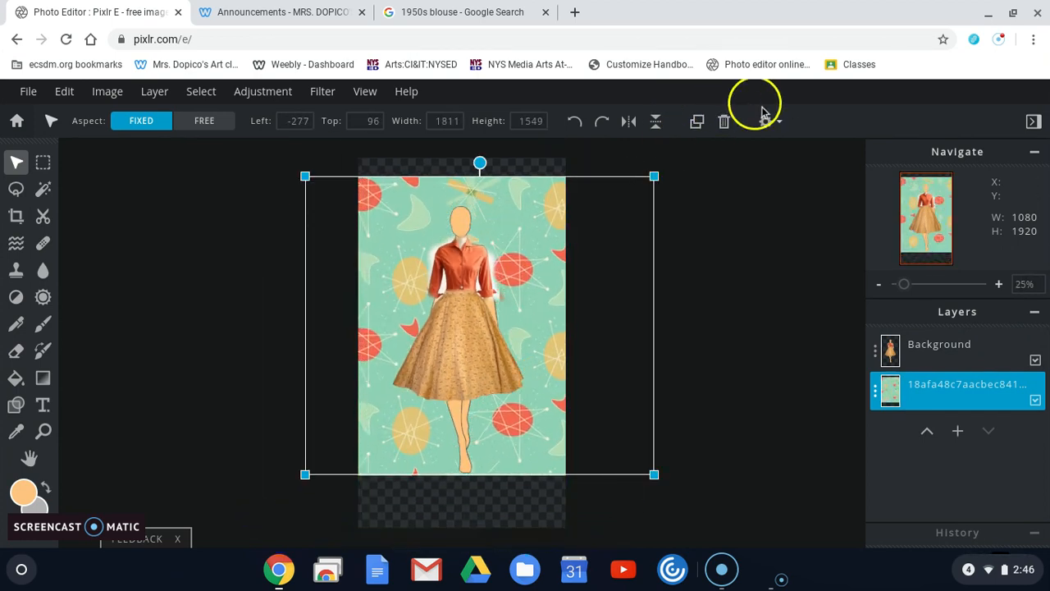
Stretch the patterned layer with a free aspect ratio to about 1795 × 2119 px to cover the whole canvas.
{"action": "left_click", "coordinate": [204, 120]}
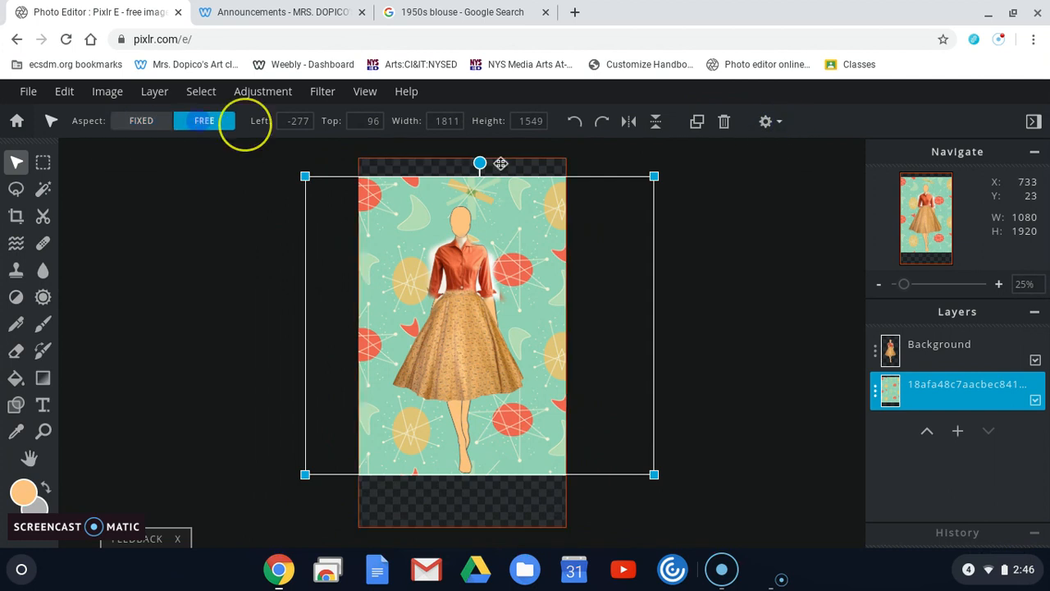
{"action": "left_click_drag", "start_coordinate": [305, 179], "coordinate": [303, 141]}
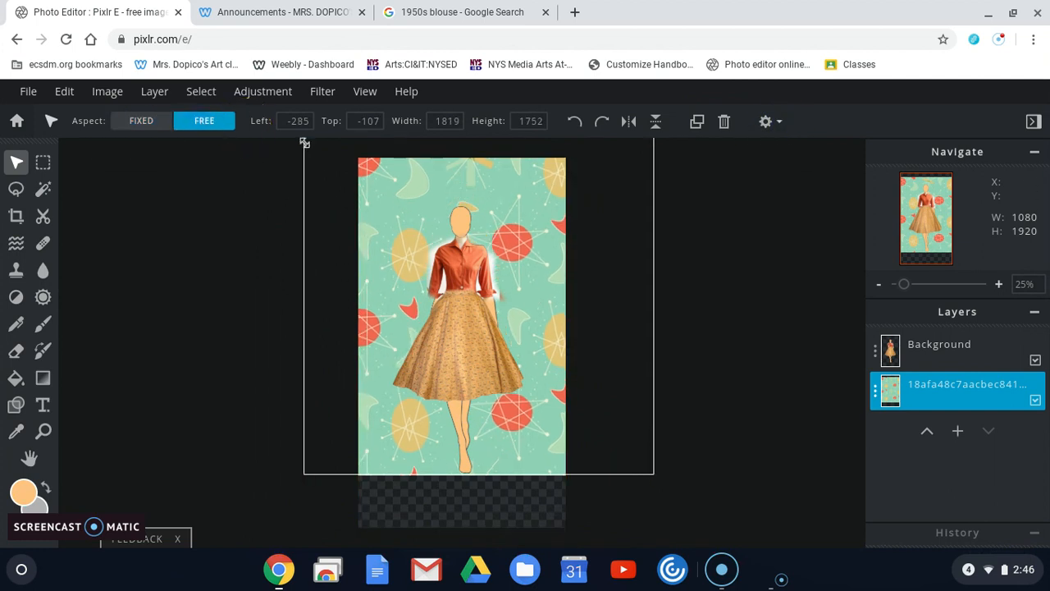
{"action": "left_click_drag", "start_coordinate": [653, 473], "coordinate": [650, 545]}
{"action": "left_click", "coordinate": [954, 499]}
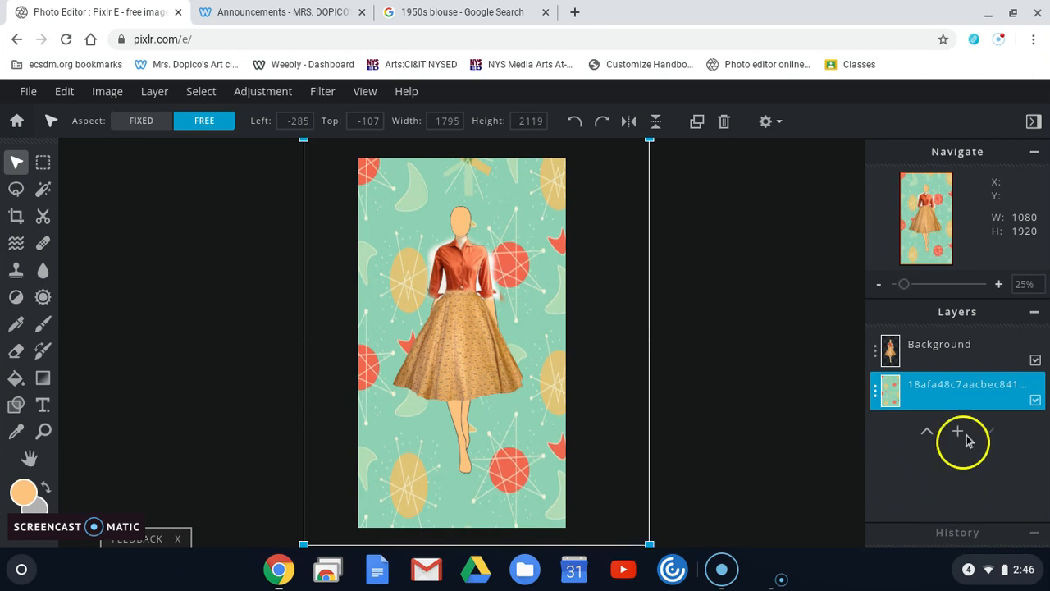
Apply a black drop shadow to the dressed model layer with opacity 100, blur 62, offset x 38 and offset y 23.
{"action": "left_click", "coordinate": [980, 343]}
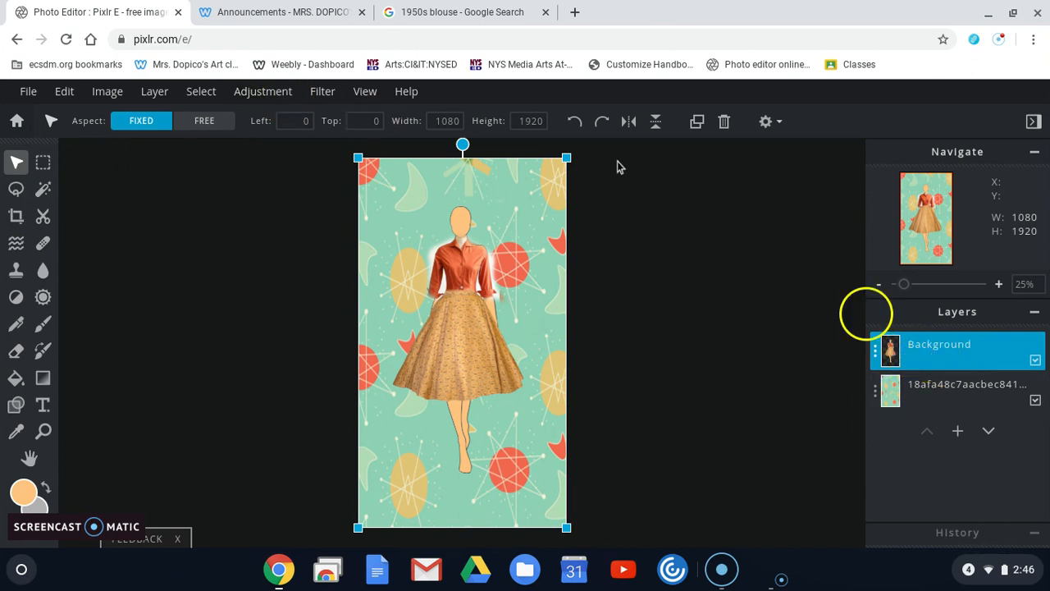
{"action": "left_click", "coordinate": [322, 93]}
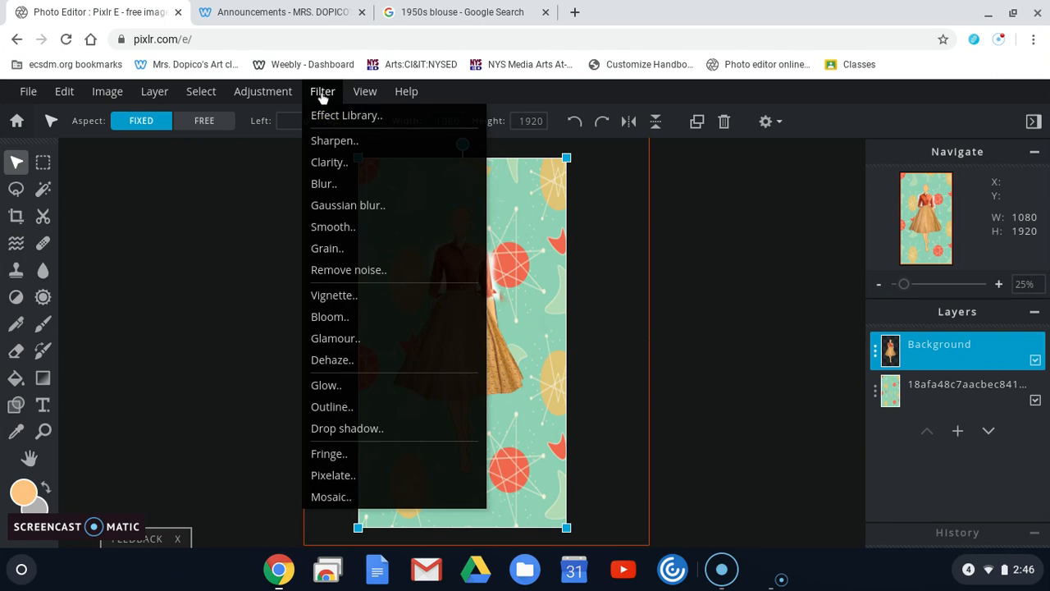
{"action": "left_click", "coordinate": [368, 432]}
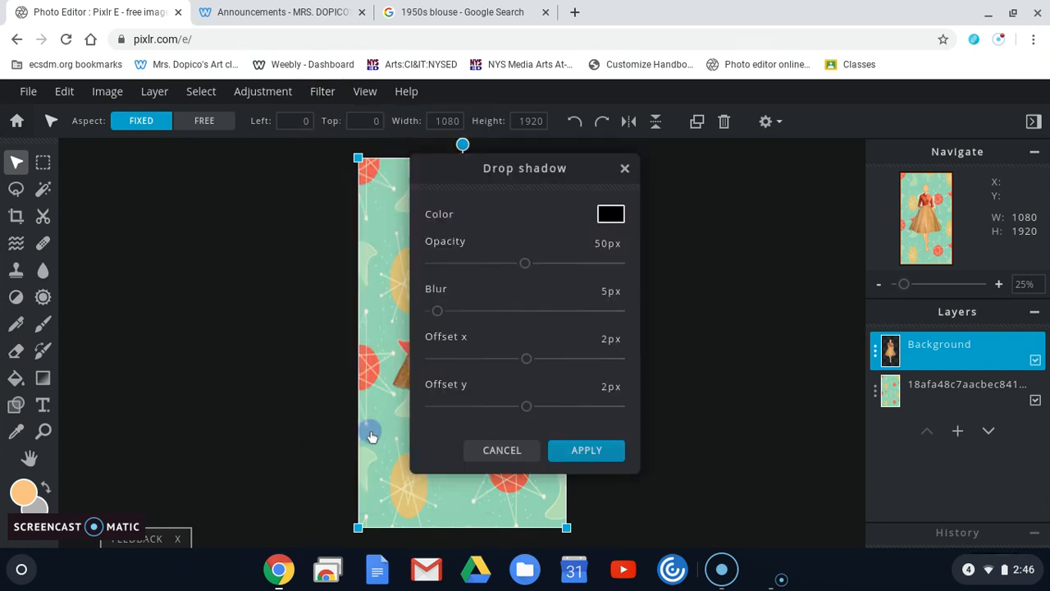
{"action": "left_click_drag", "start_coordinate": [484, 169], "coordinate": [670, 174]}
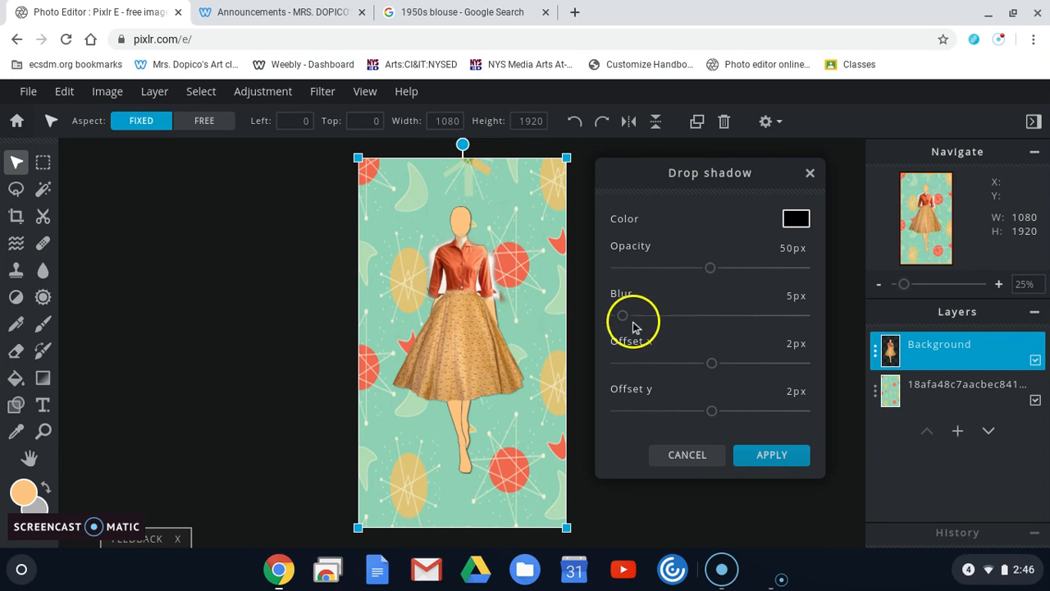
{"action": "left_click_drag", "start_coordinate": [622, 317], "coordinate": [693, 315]}
{"action": "left_click_drag", "start_coordinate": [710, 267], "coordinate": [806, 270]}
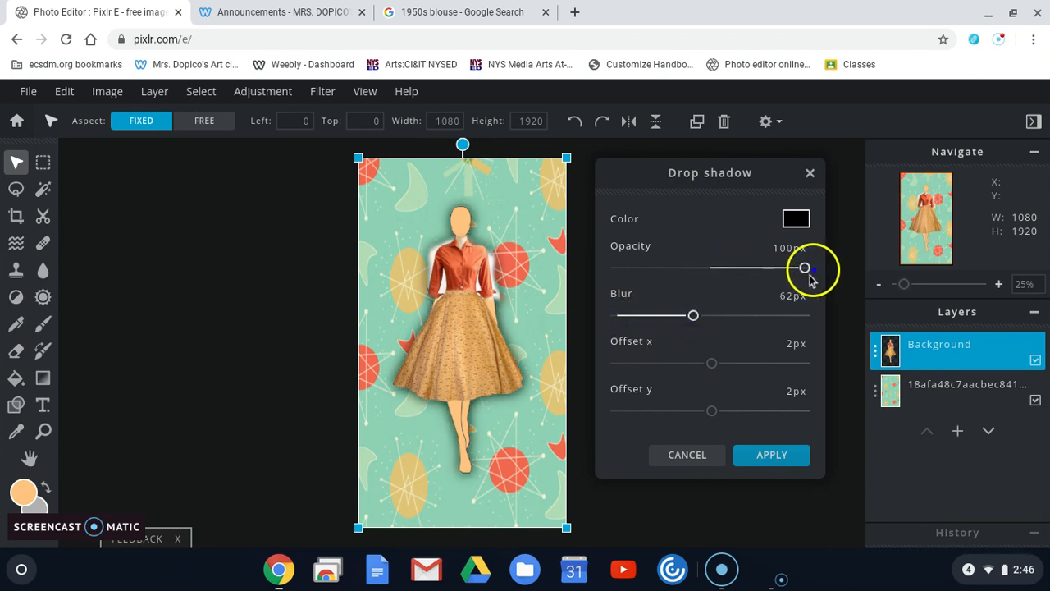
{"action": "left_click_drag", "start_coordinate": [713, 368], "coordinate": [746, 365]}
{"action": "mouse_move", "coordinate": [712, 412]}
{"action": "left_mouse_down"}
{"action": "mouse_move", "coordinate": [747, 413]}
{"action": "mouse_move", "coordinate": [731, 412]}
{"action": "left_mouse_up"}
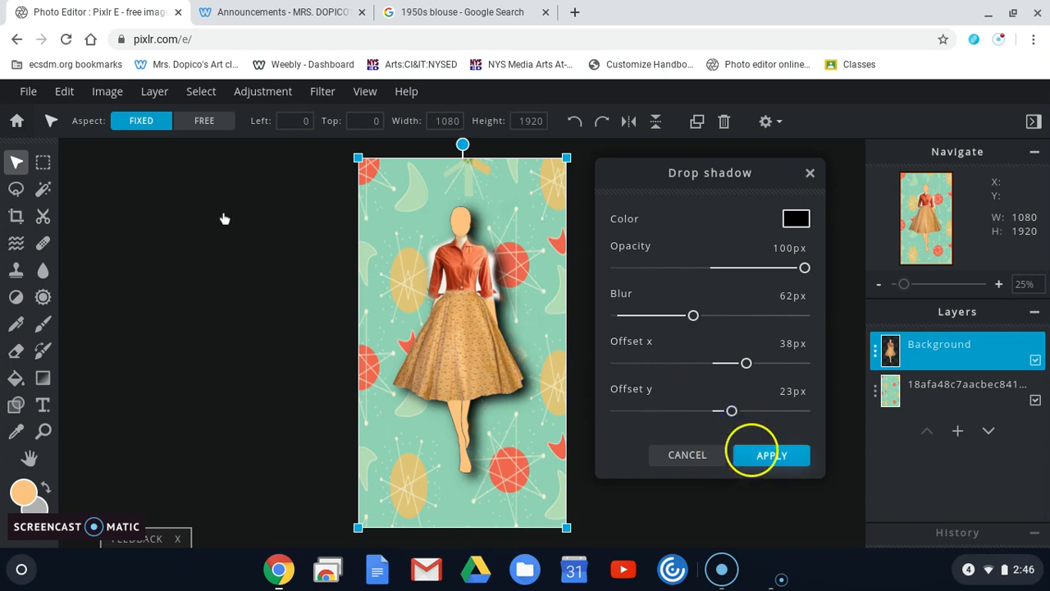
{"action": "left_click", "coordinate": [751, 453]}
Compare the design with the sample collage on the announcements page, and return to the photo editor.
{"action": "left_click", "coordinate": [277, 13]}
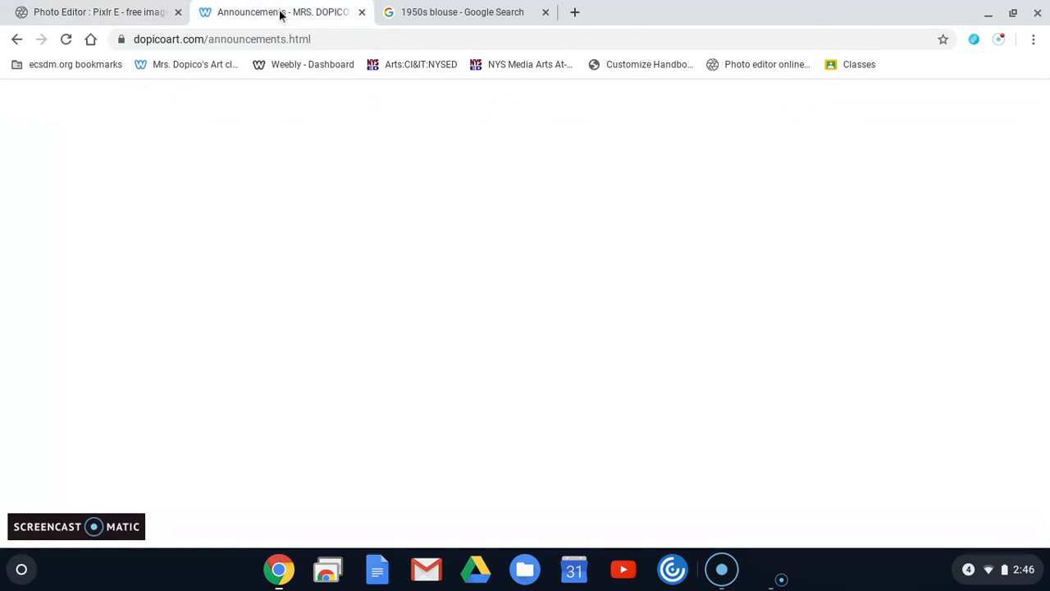
{"action": "scroll", "coordinate": [278, 353], "scroll_direction": "down", "scroll_amount": 2}
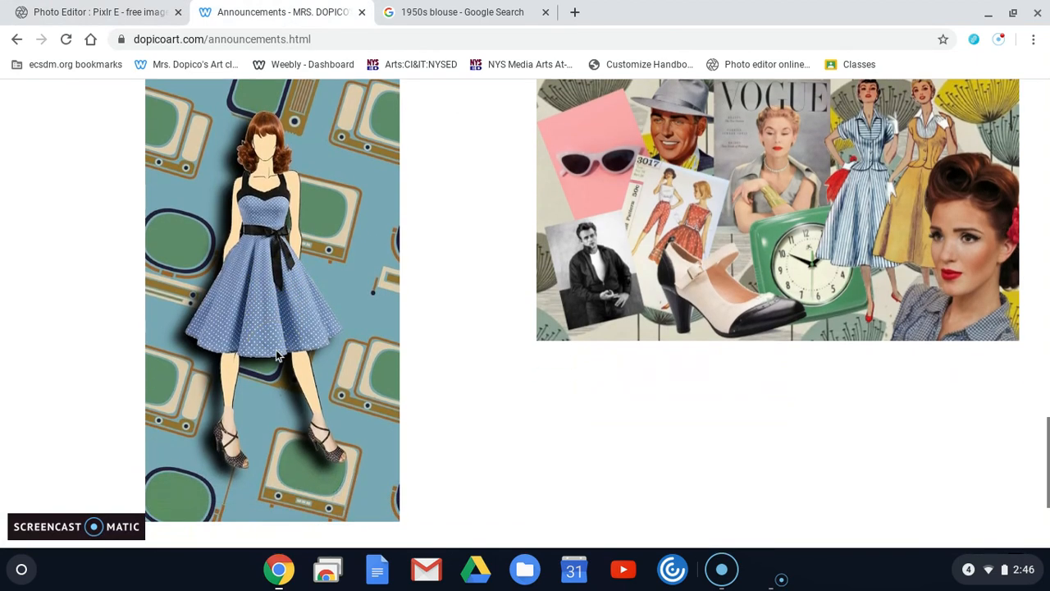
{"action": "scroll", "coordinate": [277, 354], "scroll_direction": "up", "scroll_amount": 1}
{"action": "left_click", "coordinate": [67, 20]}
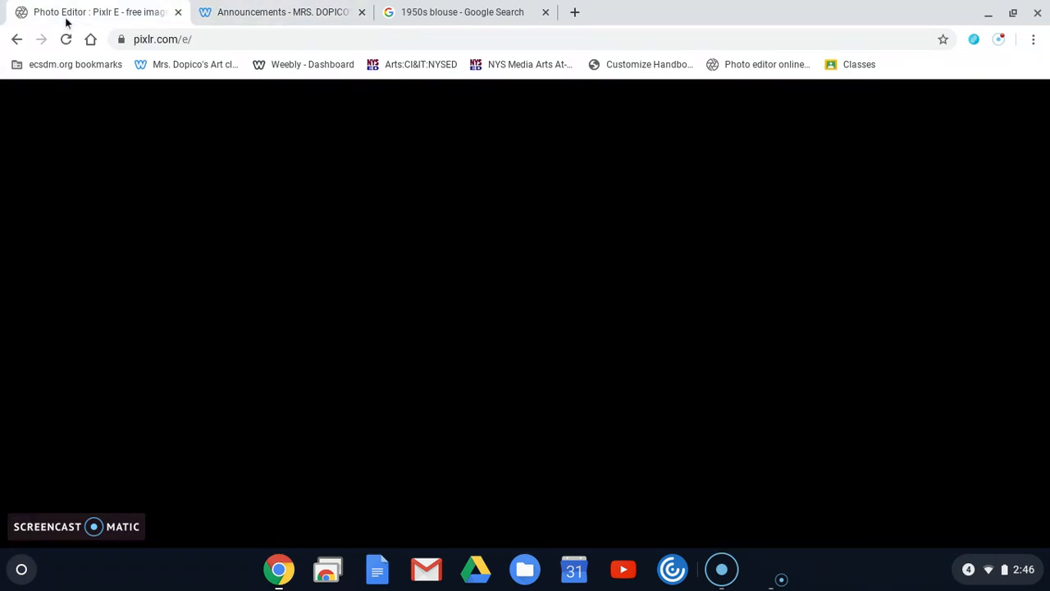
Download the collage as the JPG file "1950s Design" at high 90% quality and 1080 × 1920 px, and close the save dialog.
{"action": "left_click", "coordinate": [31, 94]}
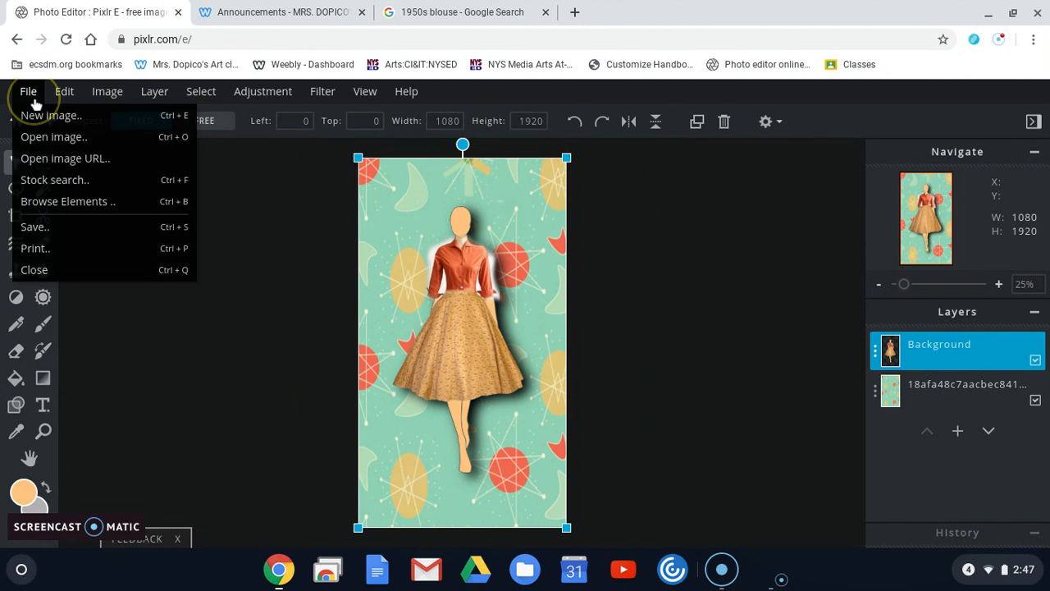
{"action": "left_click", "coordinate": [37, 226]}
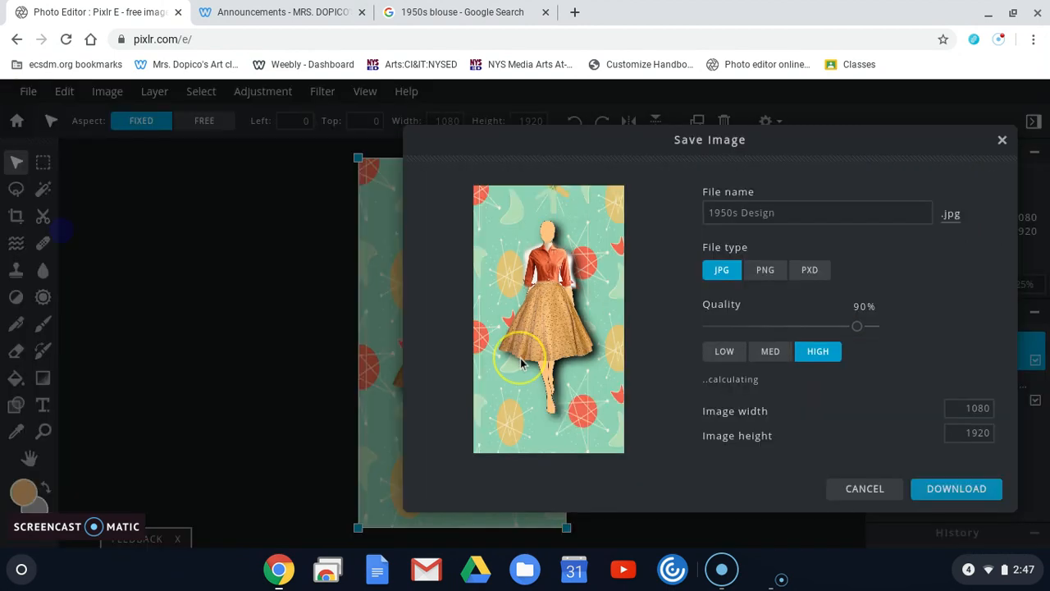
{"action": "left_click", "coordinate": [741, 215]}
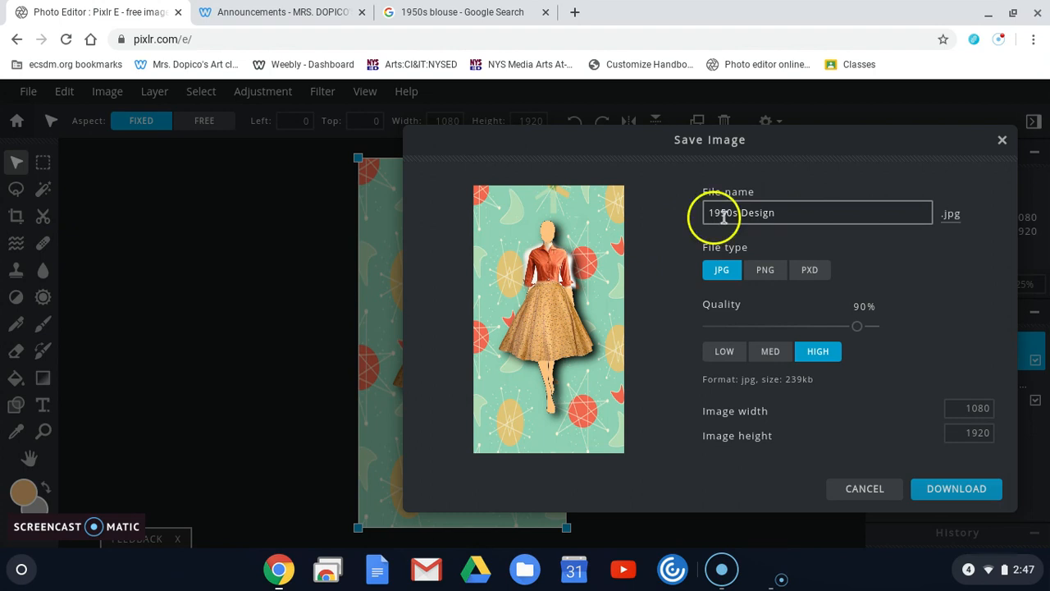
{"action": "left_click", "coordinate": [955, 488]}
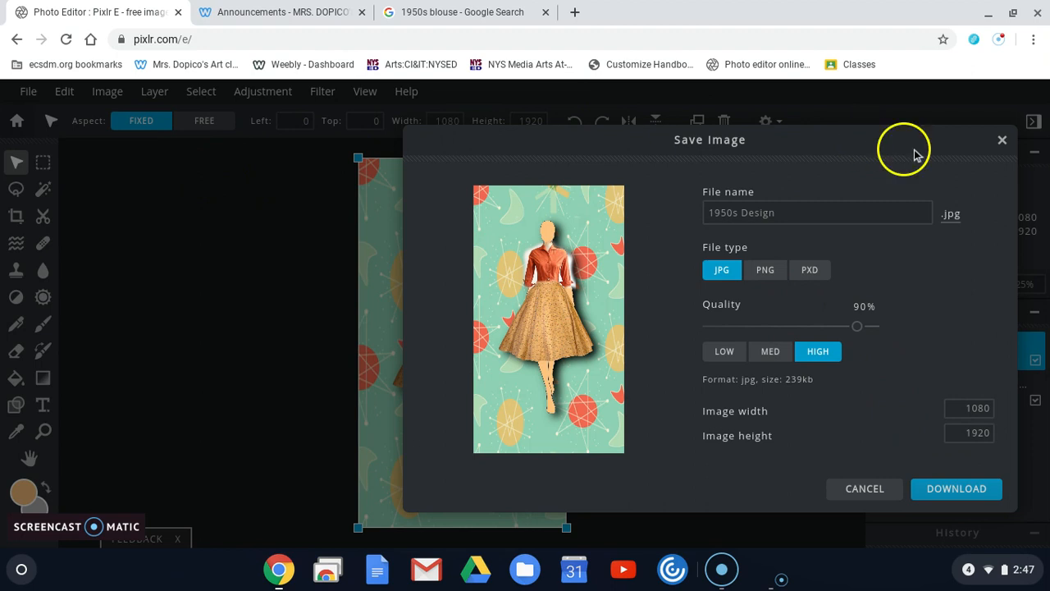
{"action": "left_click", "coordinate": [1001, 140]}
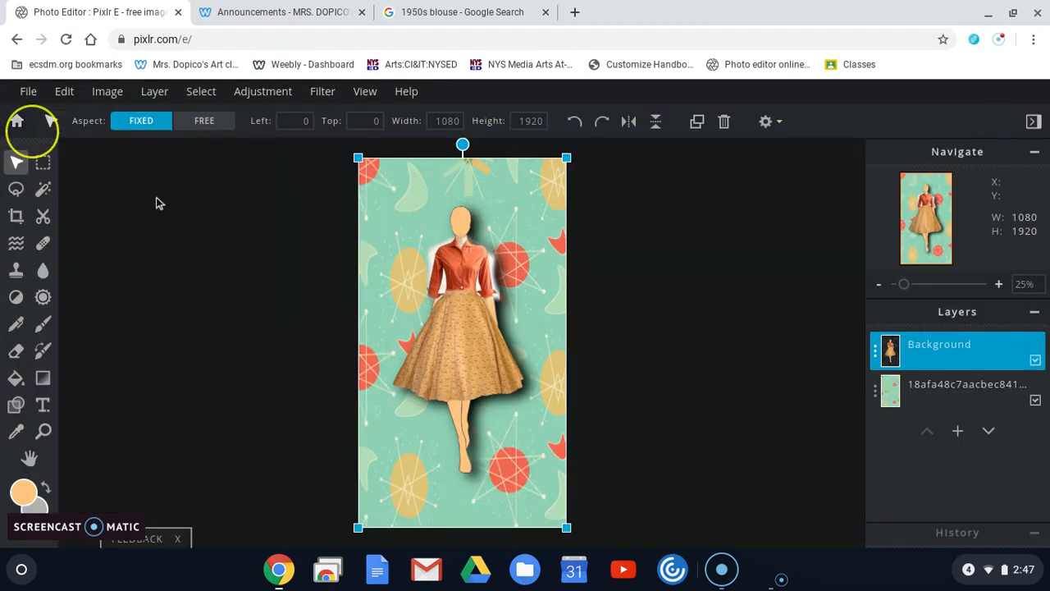